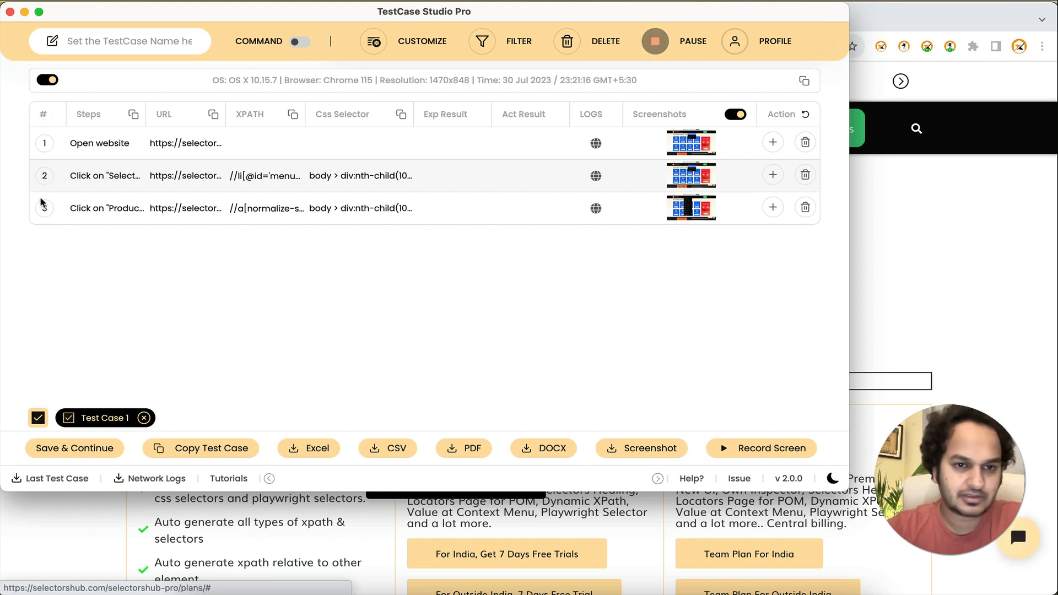
- Hide the # column from the recorded test case table
{"action": "left_click", "coordinate": [412, 45]}
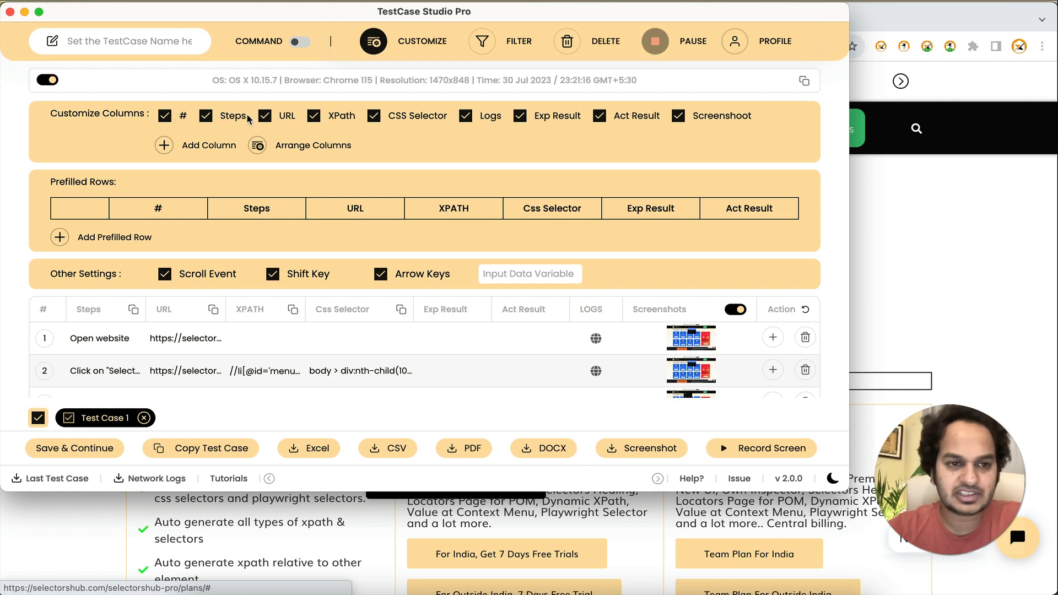
{"action": "left_click", "coordinate": [165, 116]}
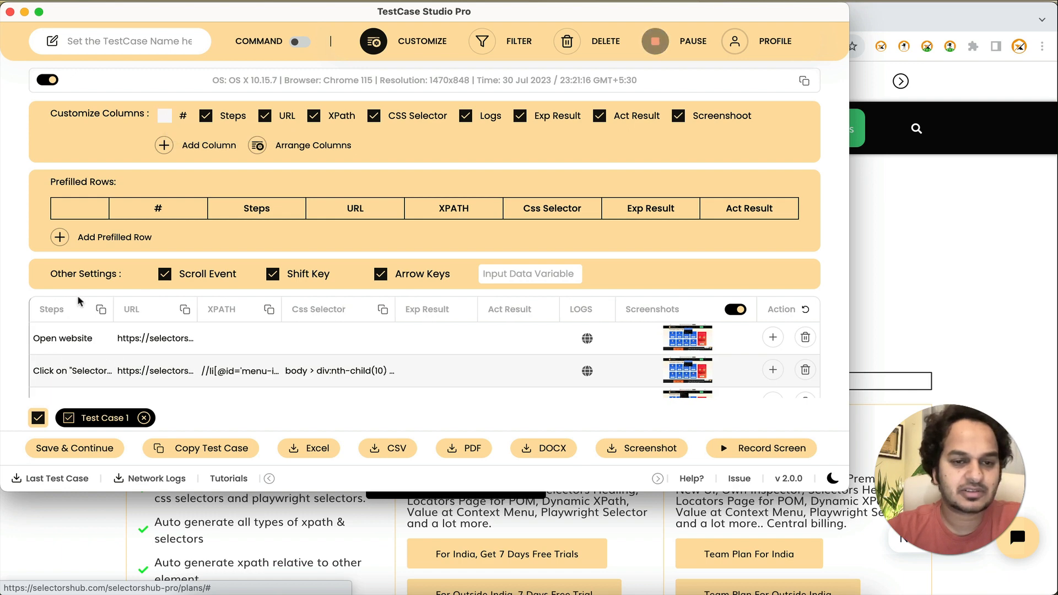
{"action": "left_click", "coordinate": [374, 41]}
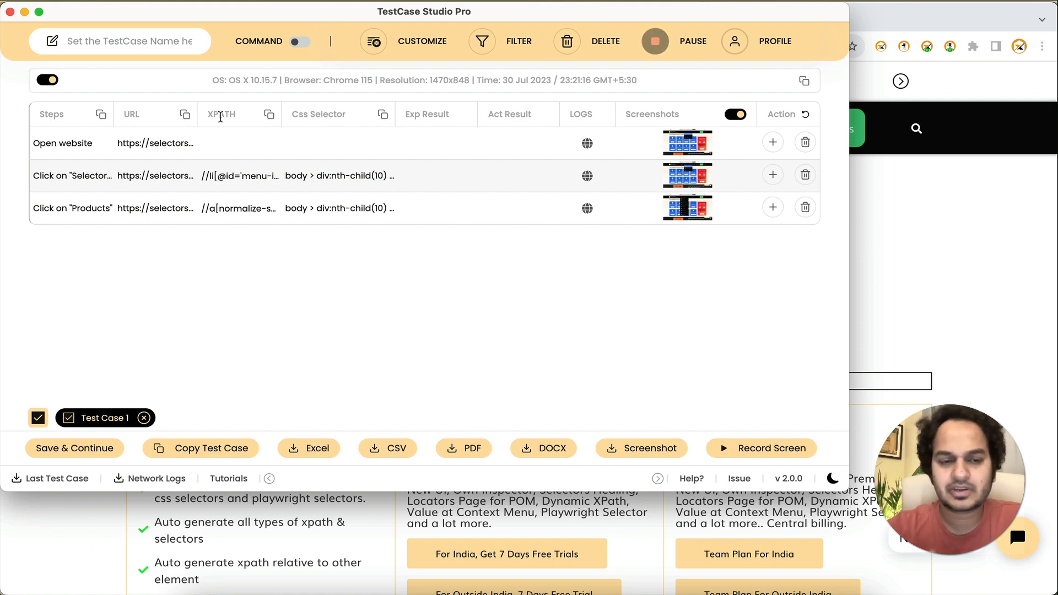
- Add a custom column named "Assigned To" to the test case table and close the column customization
{"action": "left_click", "coordinate": [414, 46]}
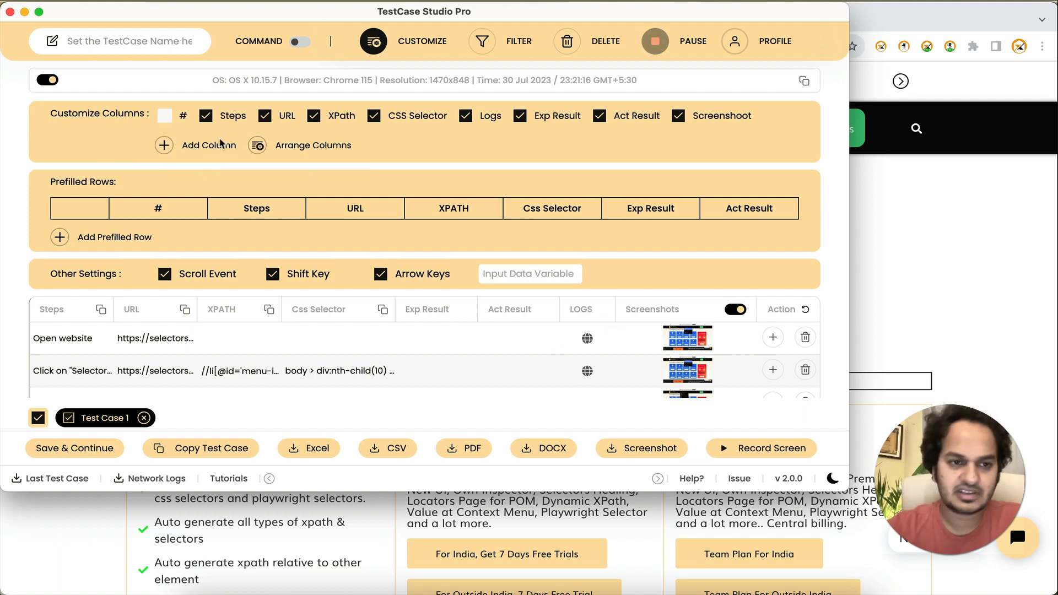
{"action": "left_click", "coordinate": [202, 147]}
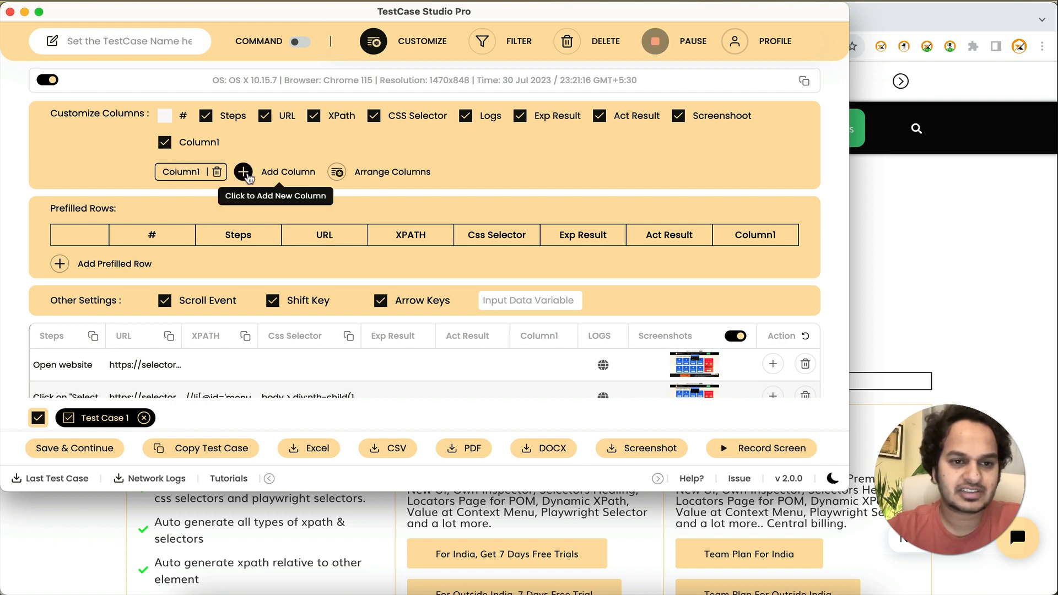
{"action": "left_click", "coordinate": [217, 172]}
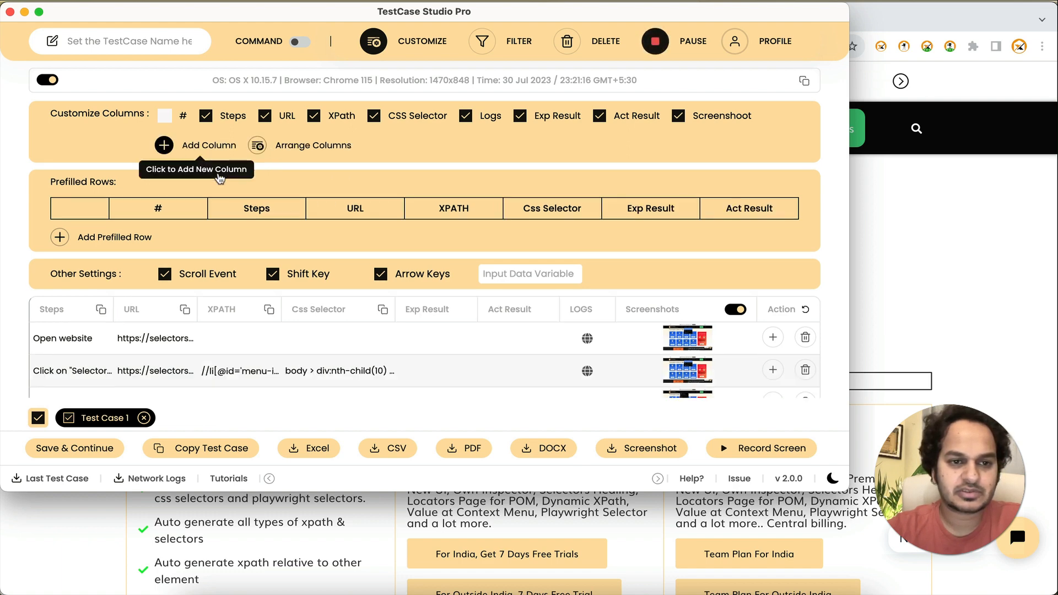
{"action": "left_click", "coordinate": [167, 146]}
{"action": "left_click", "coordinate": [174, 167]}
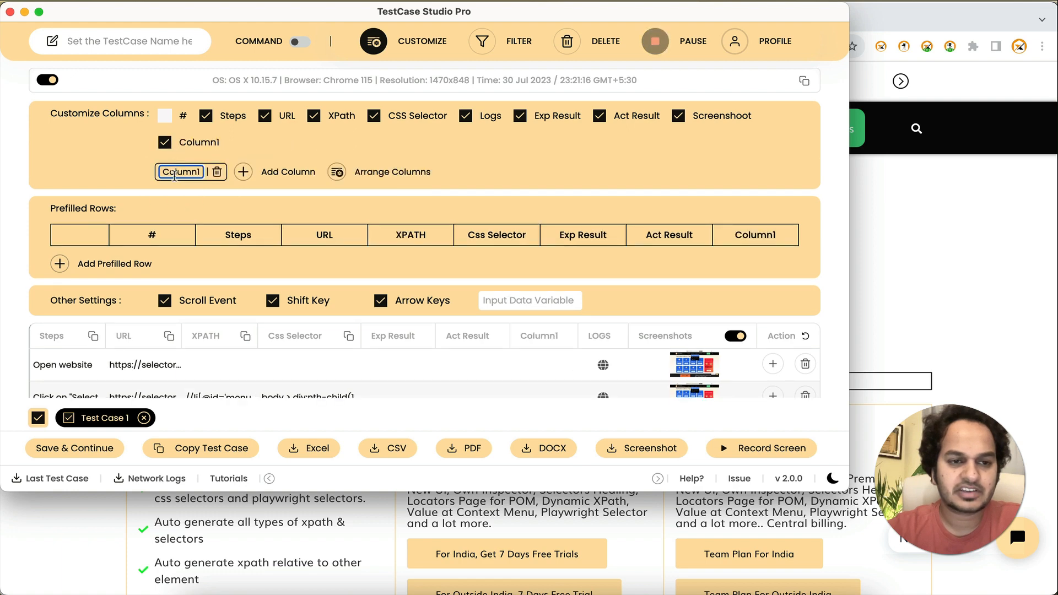
{"action": "double_click", "coordinate": [176, 172]}
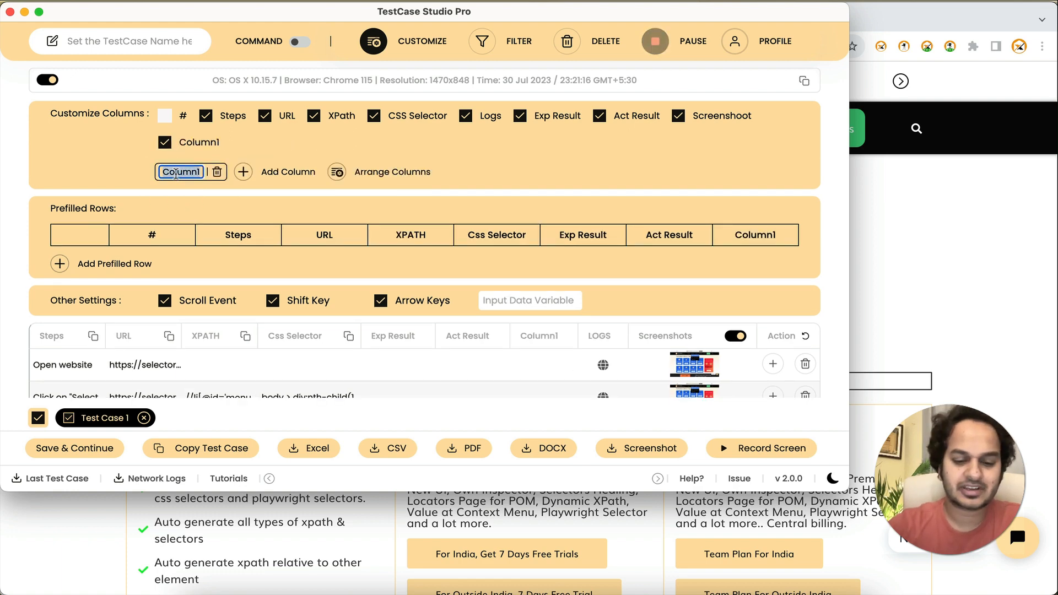
{"action": "type", "text": "Assig"}
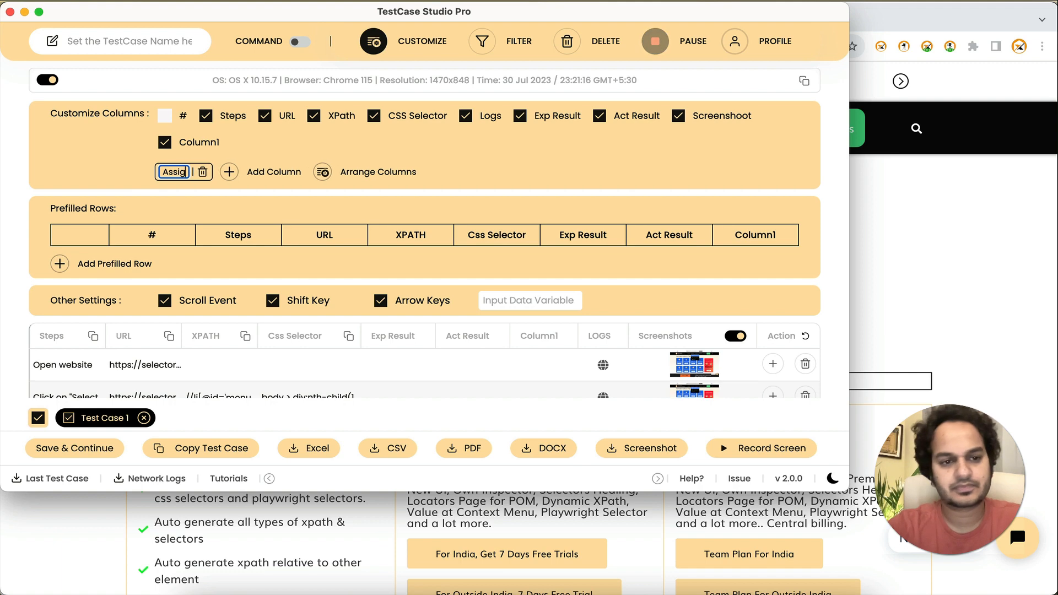
{"action": "type", "text": "ned To"}
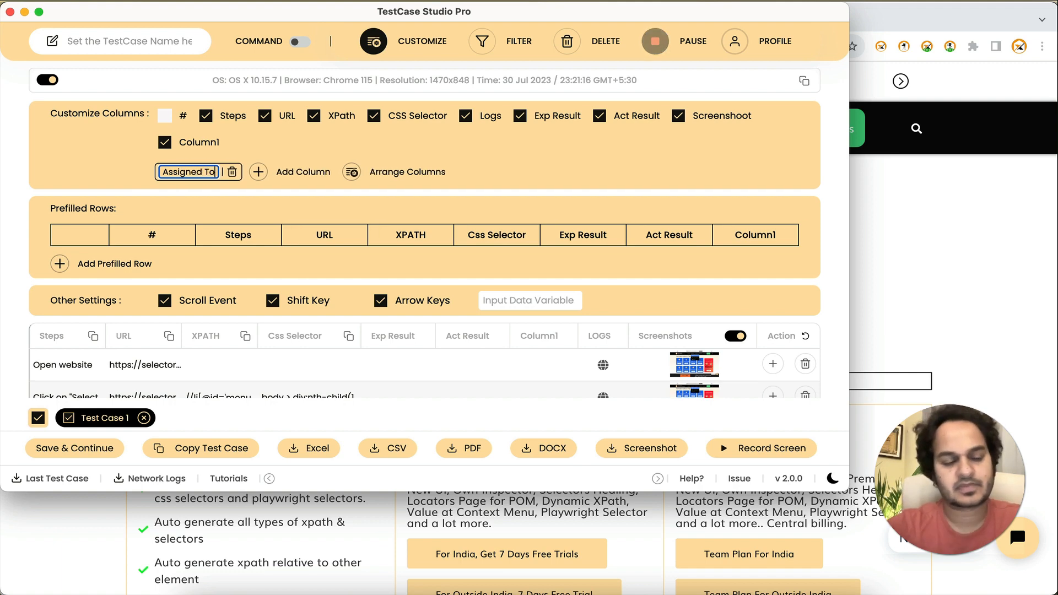
{"action": "left_click", "coordinate": [237, 189]}
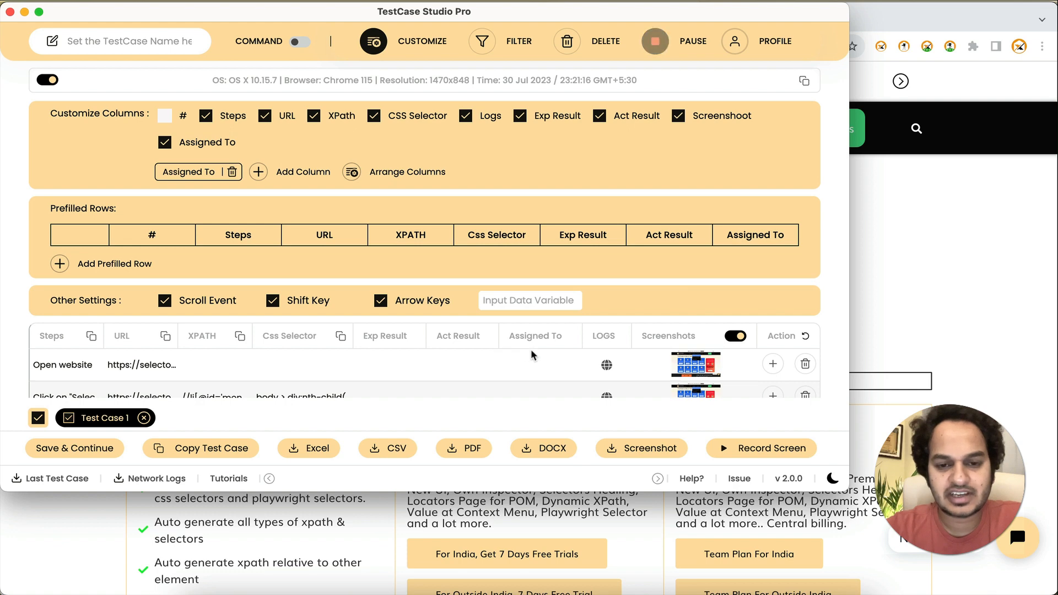
{"action": "left_click", "coordinate": [401, 47]}
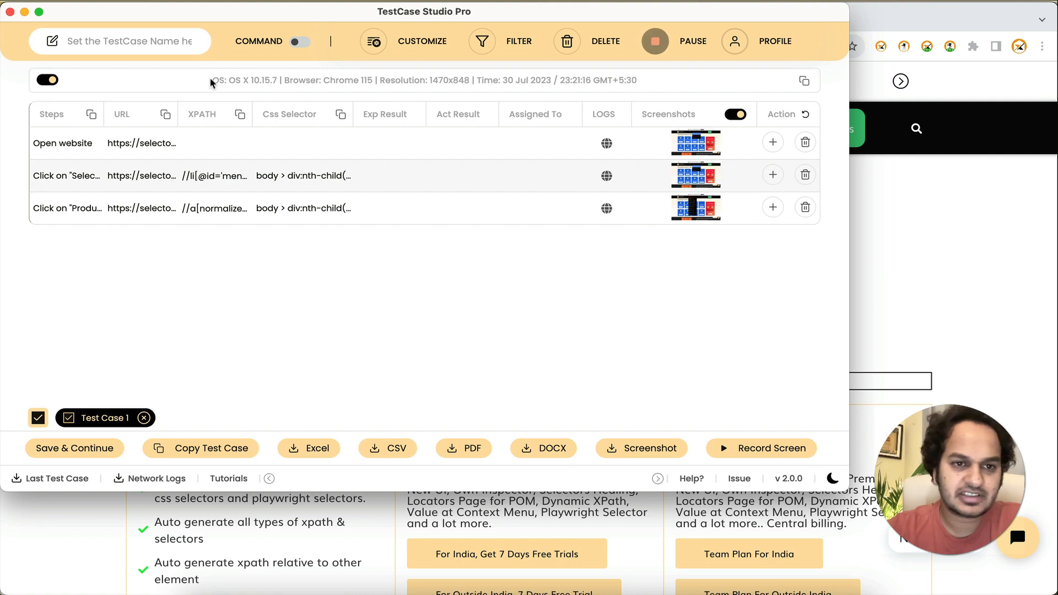
- Disable downloading of the system information with the test case
{"action": "left_click_drag", "start_coordinate": [210, 80], "coordinate": [641, 85]}
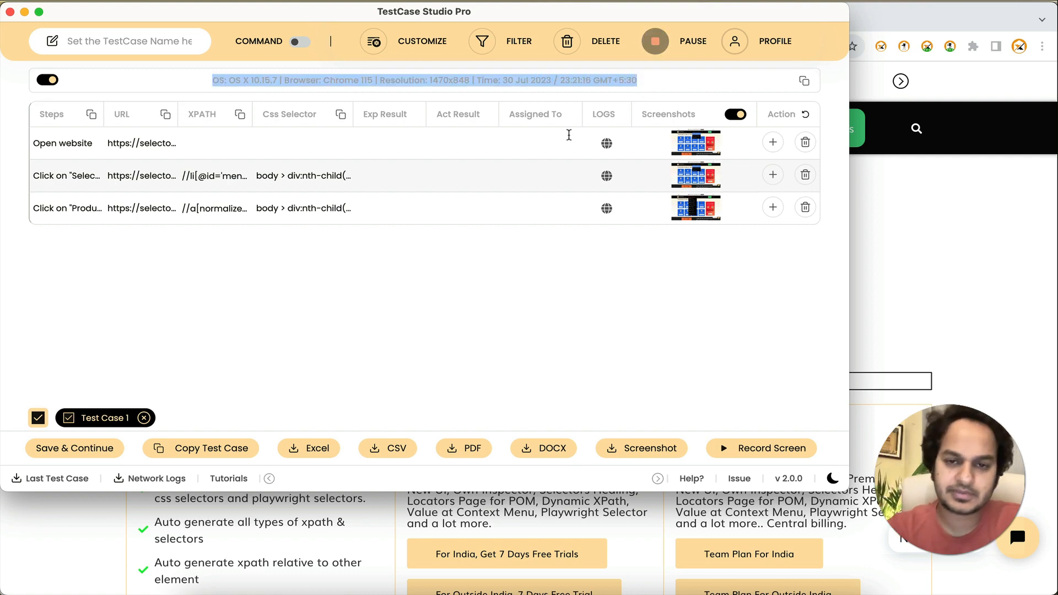
{"action": "left_click", "coordinate": [351, 283]}
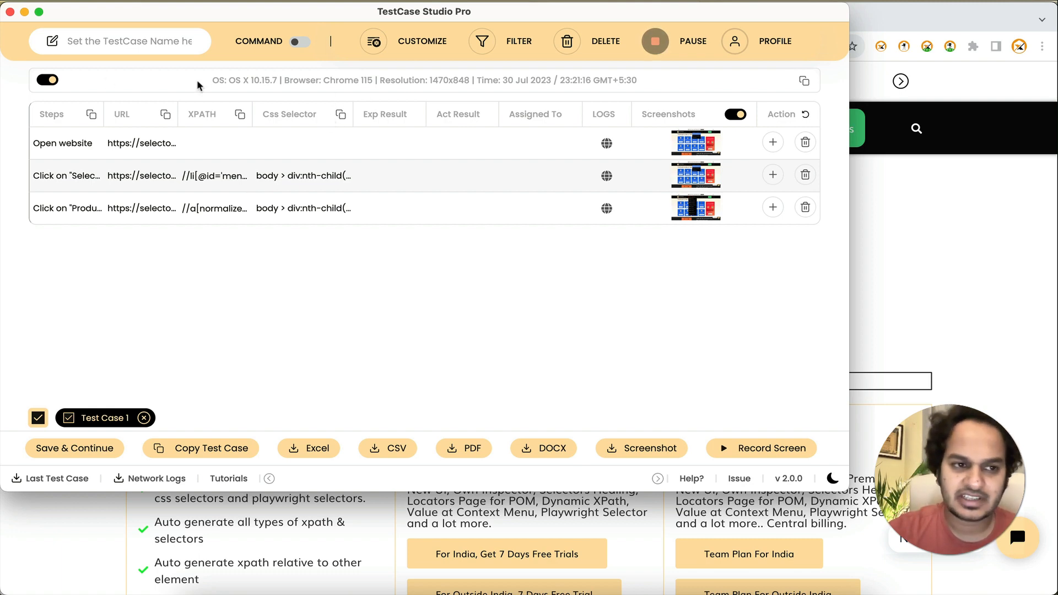
{"action": "left_click", "coordinate": [46, 82]}
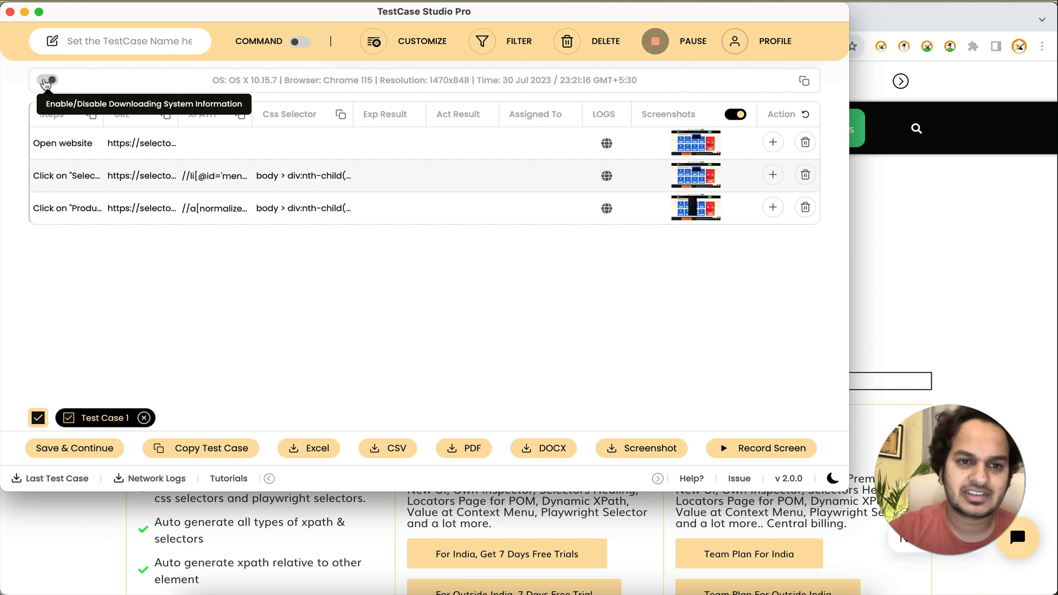
- Export the test case to Excel and open the downloaded .xls file with the default text import settings
{"action": "left_click", "coordinate": [314, 449]}
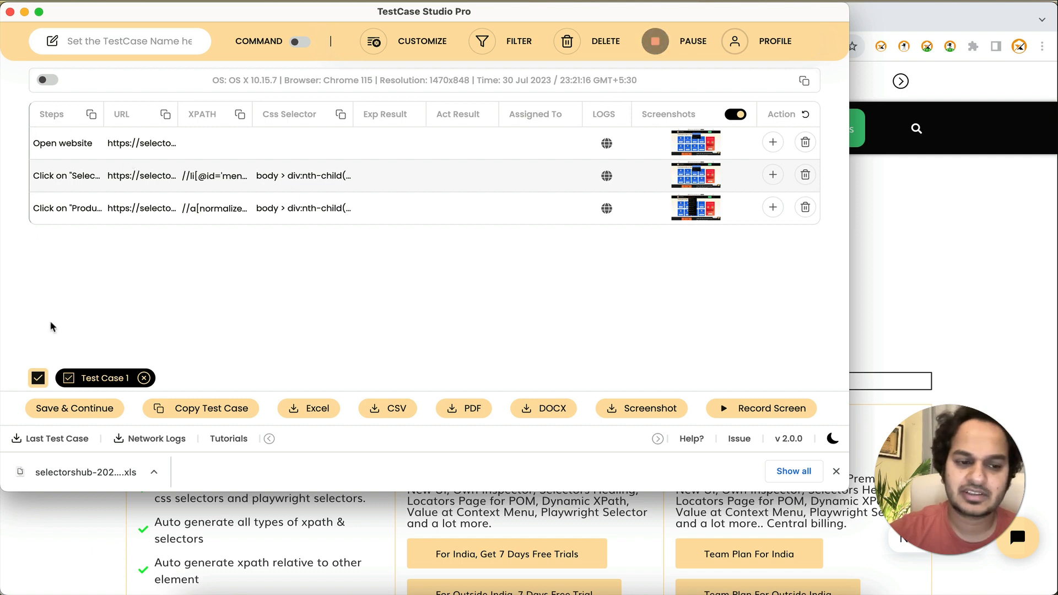
{"action": "left_click", "coordinate": [80, 472]}
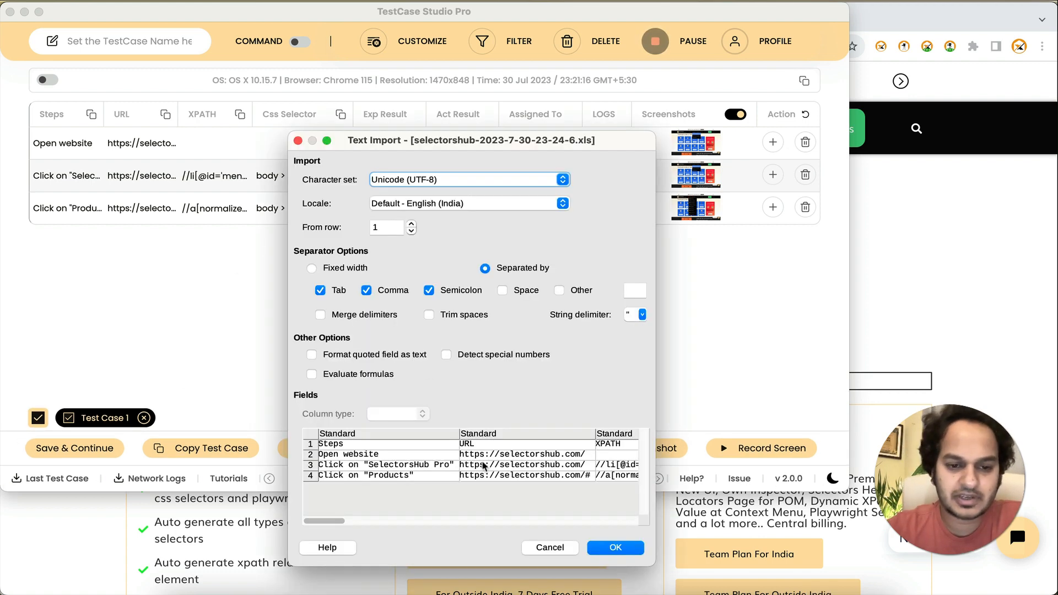
{"action": "left_click", "coordinate": [615, 547]}
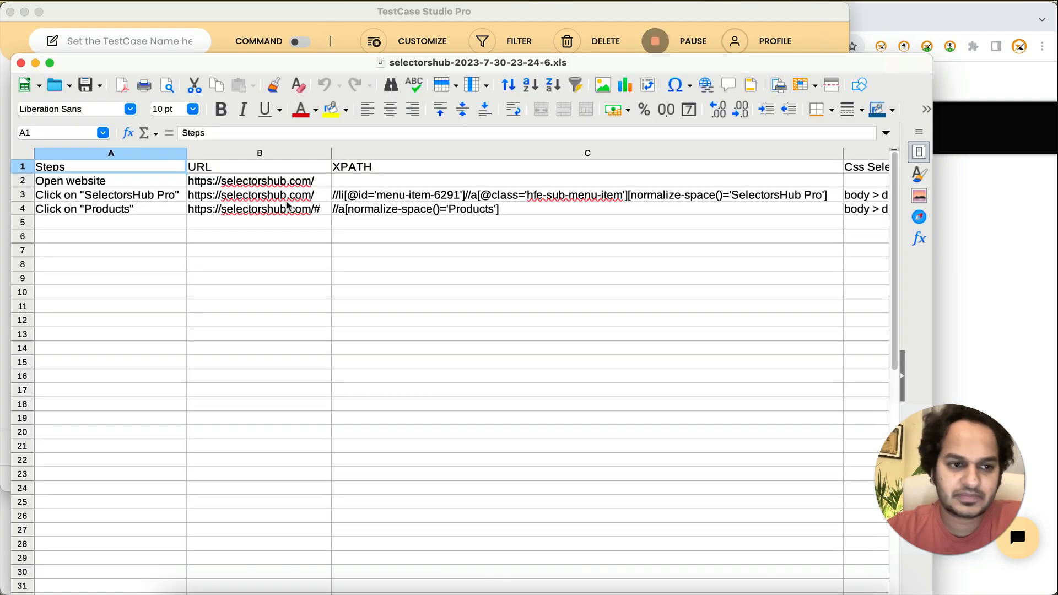
- Examine the exported spreadsheet's first rows and its column headers across to the Assigned To column
{"action": "left_click", "coordinate": [263, 19]}
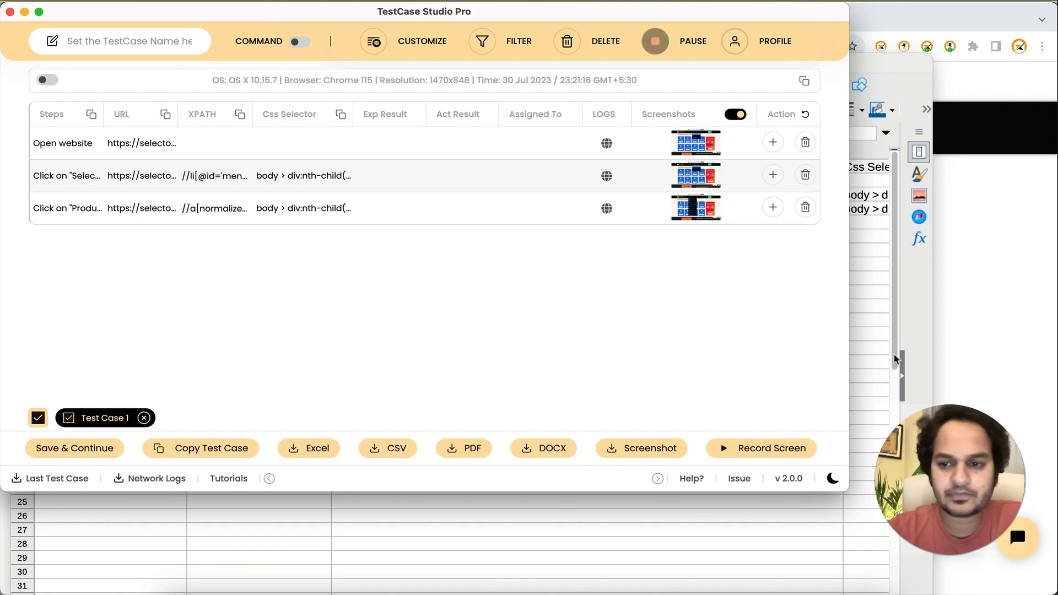
{"action": "left_click", "coordinate": [980, 361]}
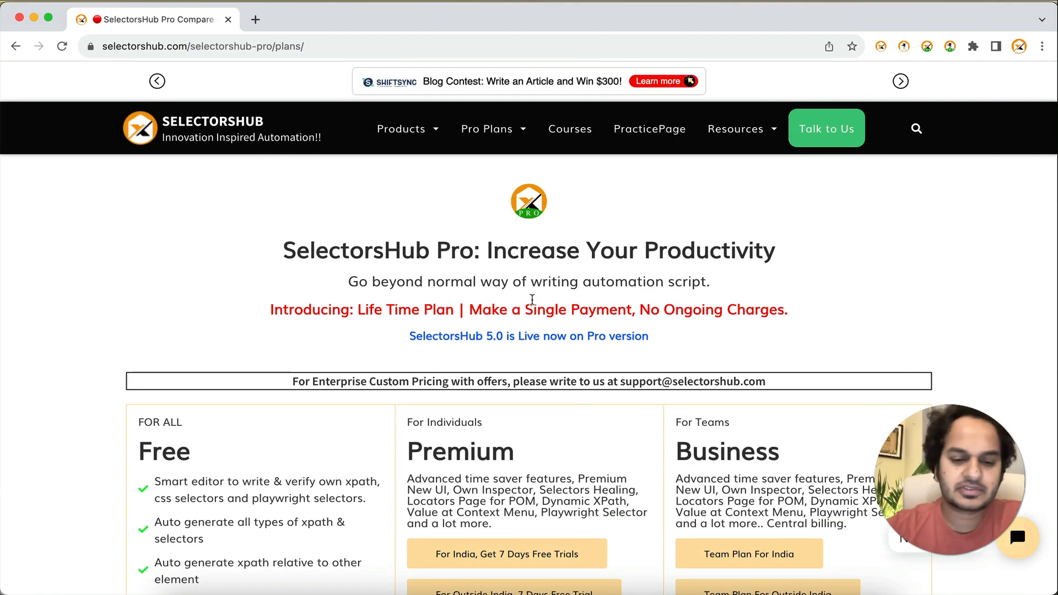
{"action": "left_click", "coordinate": [821, 588]}
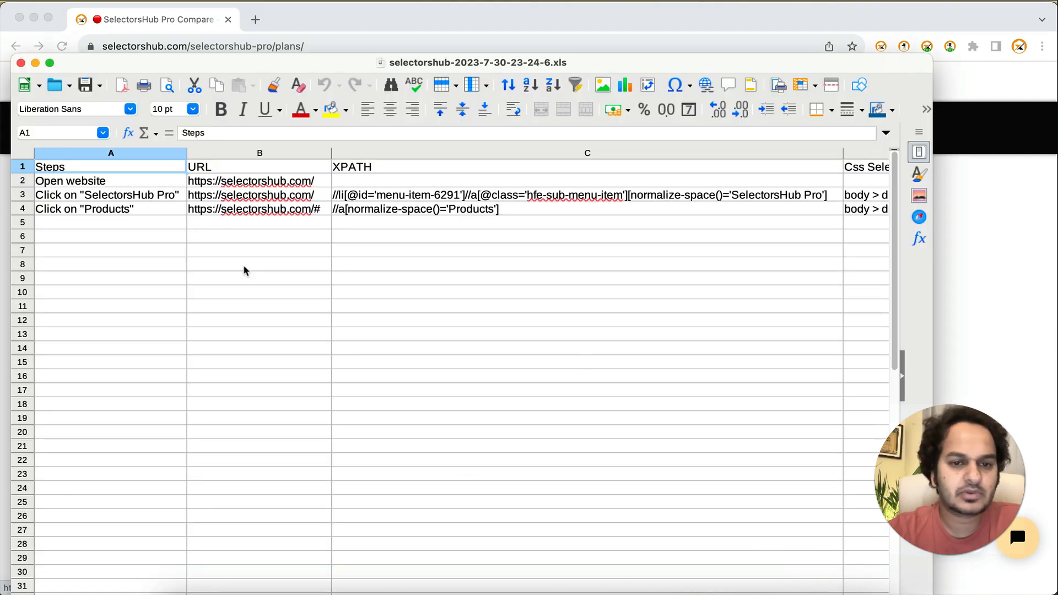
{"action": "scroll", "coordinate": [693, 206], "scroll_direction": "right", "scroll_amount": 5}
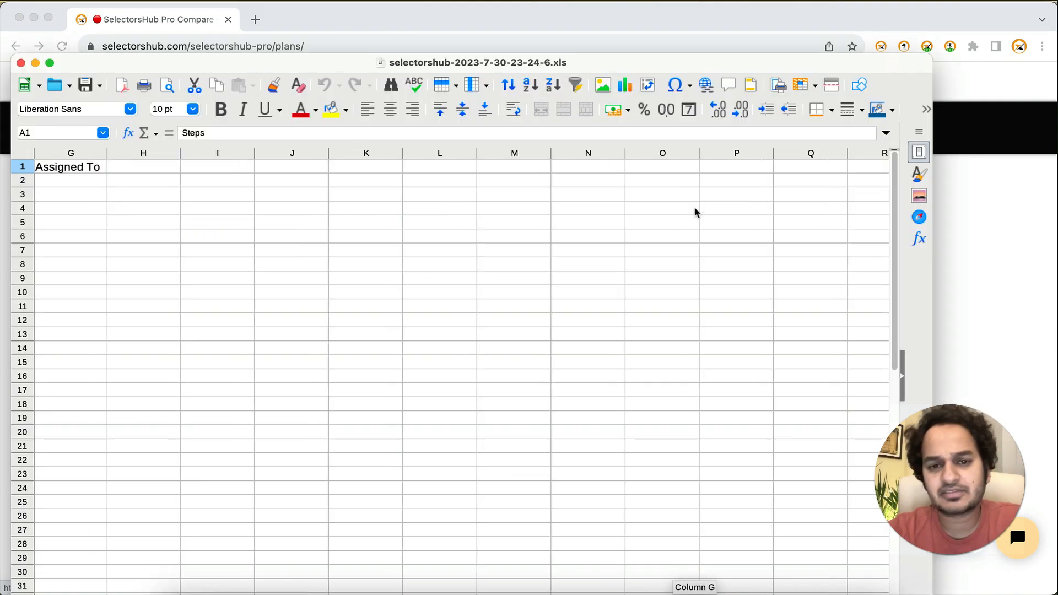
{"action": "scroll", "coordinate": [693, 207], "scroll_direction": "left", "scroll_amount": 3}
{"action": "scroll", "coordinate": [694, 206], "scroll_direction": "right", "scroll_amount": 3}
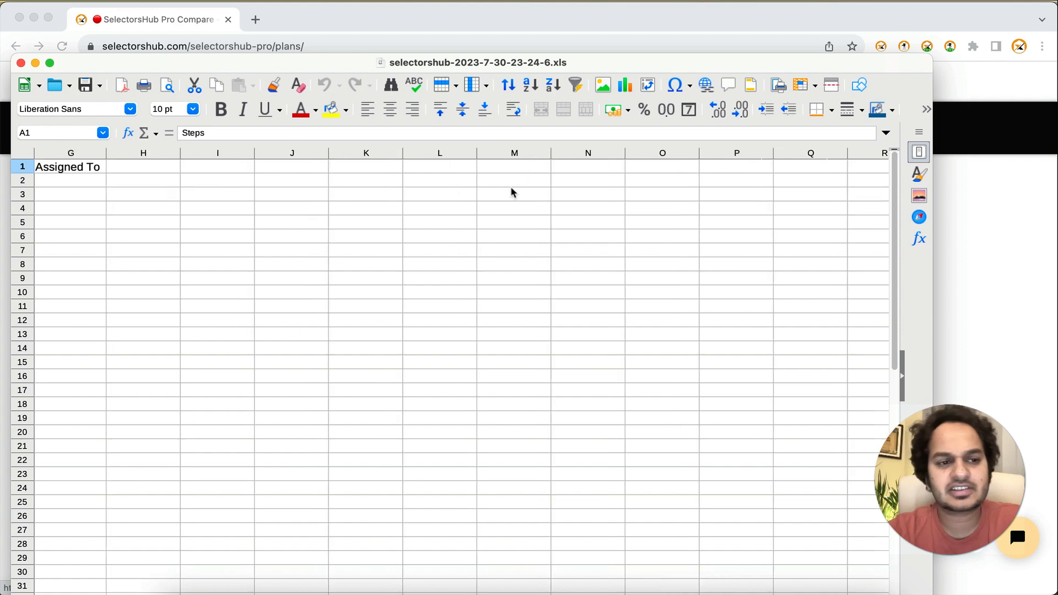
{"action": "scroll", "coordinate": [450, 189], "scroll_direction": "left", "scroll_amount": 2}
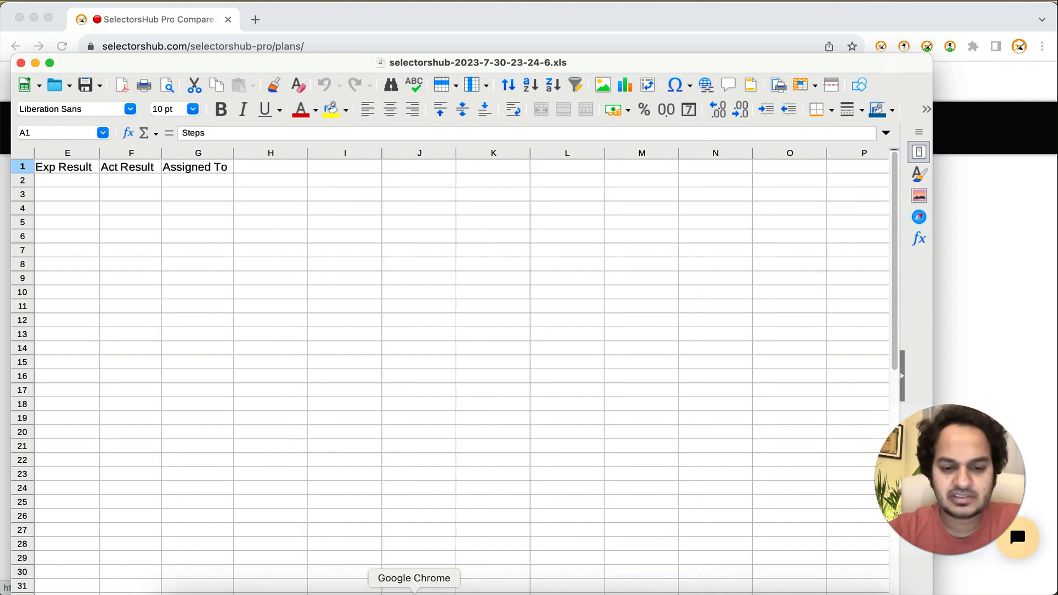
- Switch back to TestCase Studio and reorder the table columns, placing Act Result before Exp Result and URL before Steps
{"action": "left_click", "coordinate": [413, 589]}
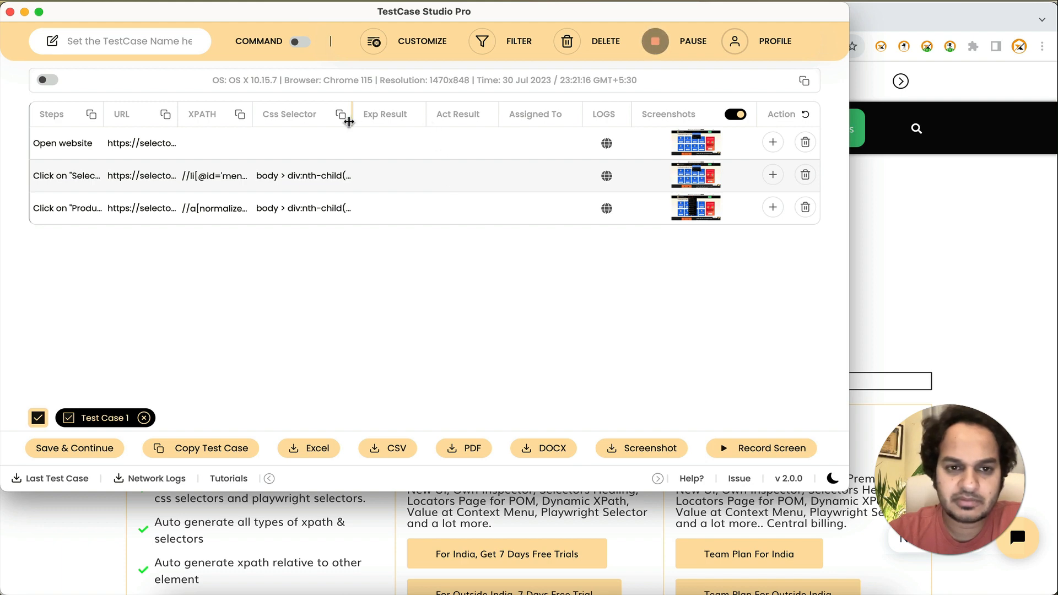
{"action": "left_click", "coordinate": [435, 121]}
{"action": "left_click_drag", "start_coordinate": [434, 120], "coordinate": [390, 118]}
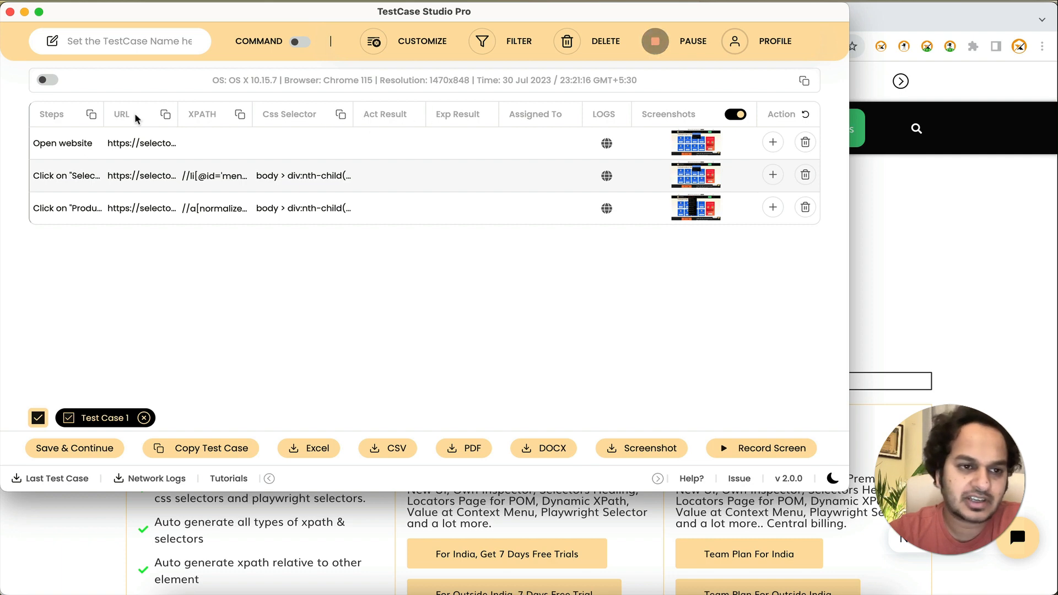
{"action": "left_click_drag", "start_coordinate": [110, 120], "coordinate": [42, 120]}
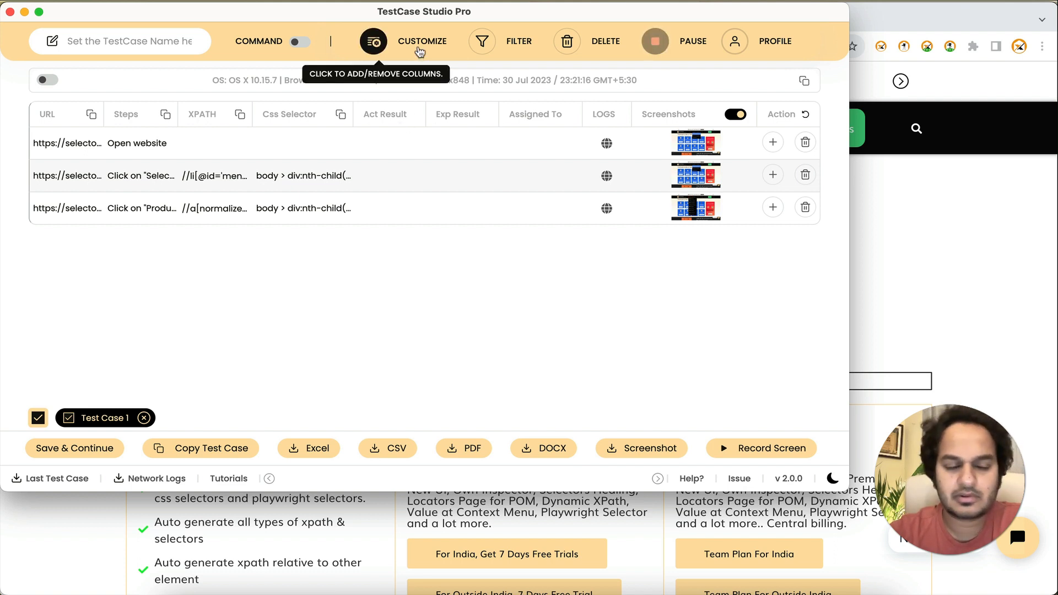
{"action": "left_click", "coordinate": [385, 113]}
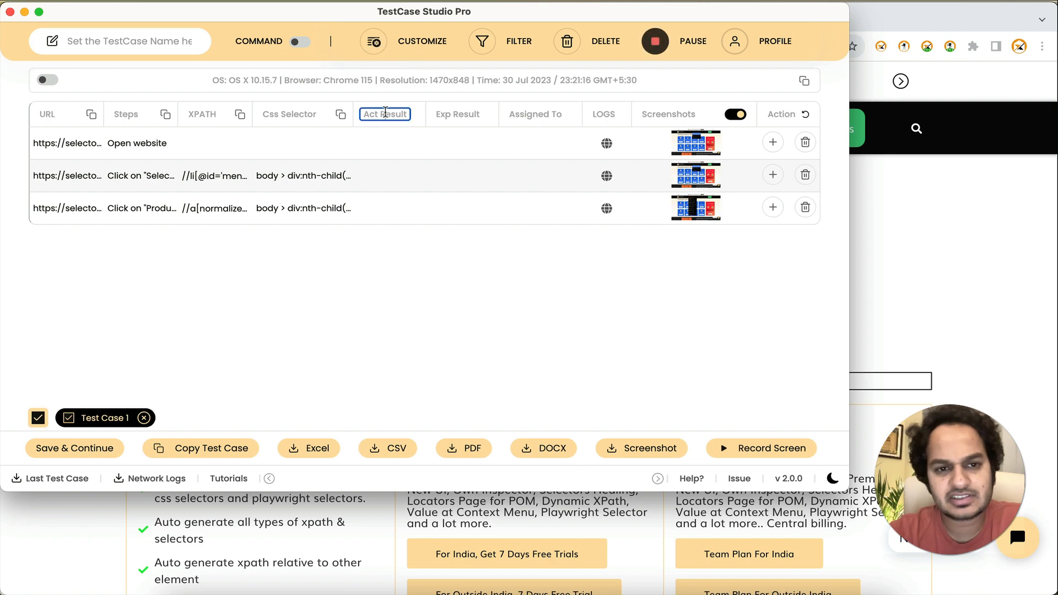
{"action": "left_click", "coordinate": [294, 113]}
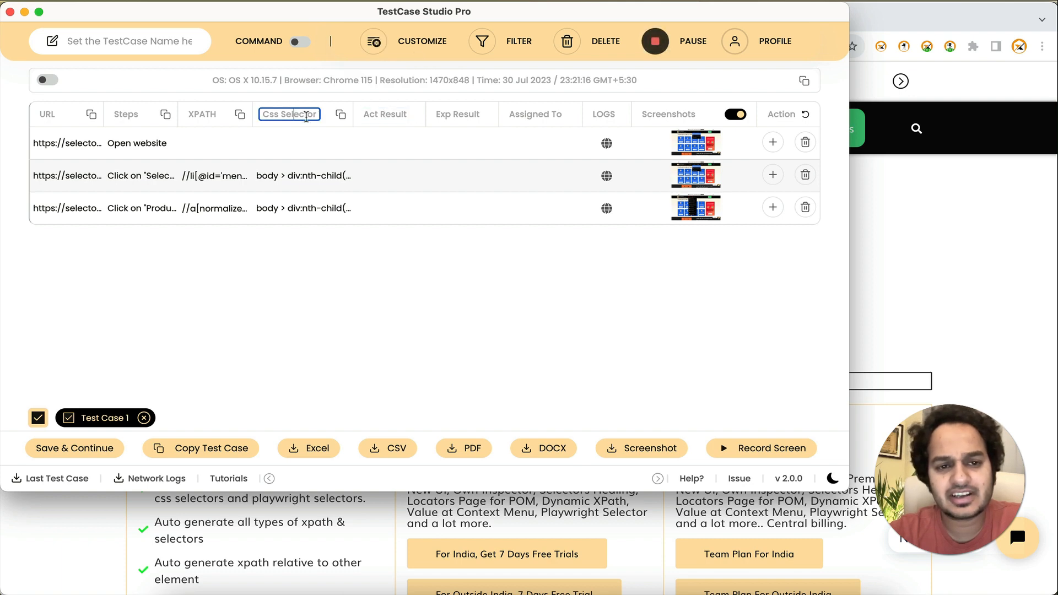
{"action": "left_click", "coordinate": [358, 123]}
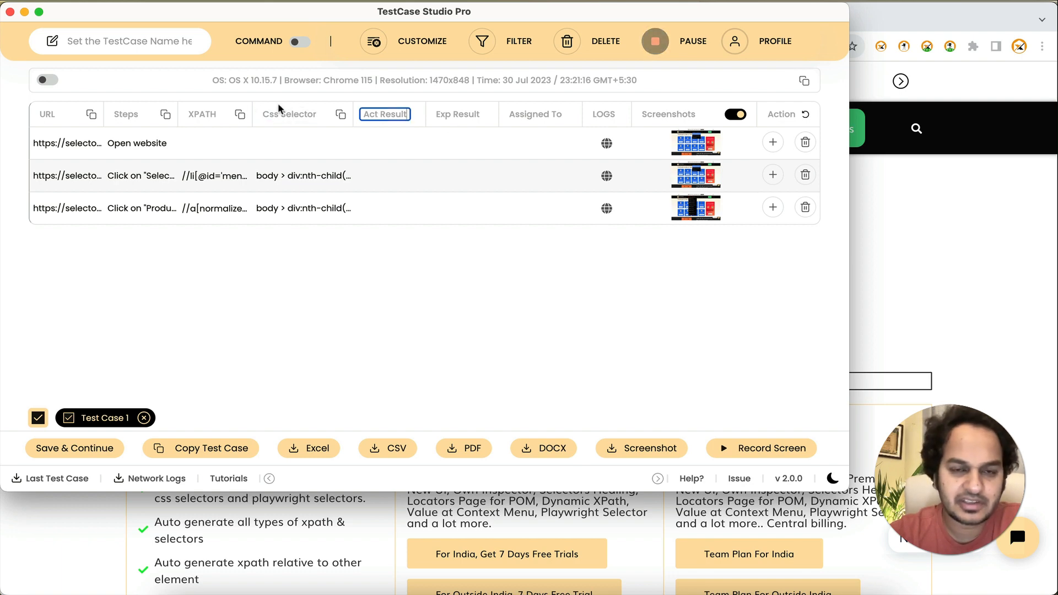
- Rearrange the columns so URL follows Steps and Assigned To comes right after Css Selector, and save the order
{"action": "left_click", "coordinate": [411, 48]}
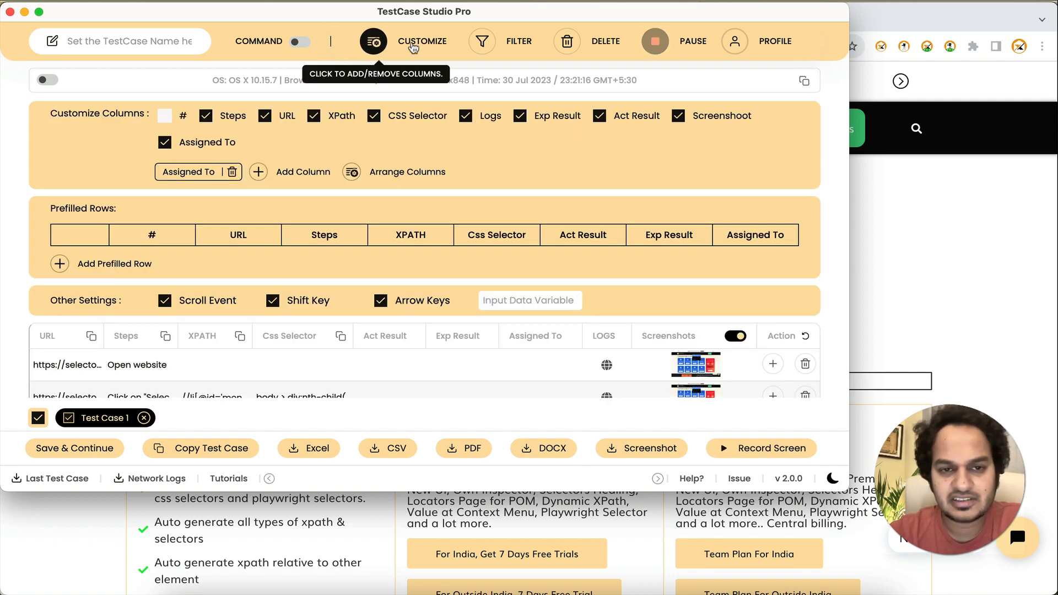
{"action": "left_click", "coordinate": [430, 178]}
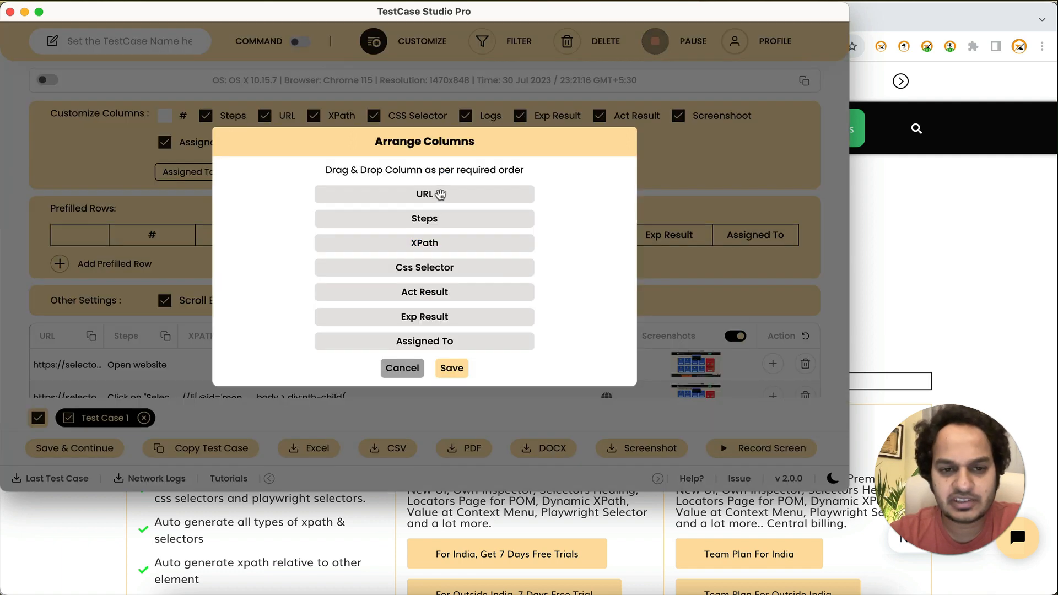
{"action": "left_click_drag", "start_coordinate": [440, 195], "coordinate": [440, 220]}
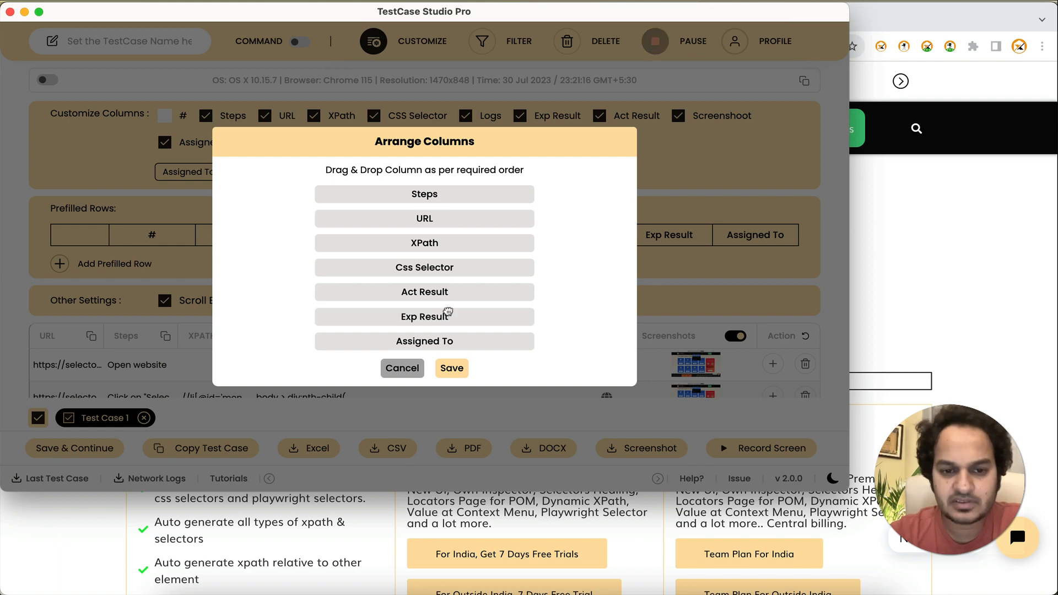
{"action": "left_click_drag", "start_coordinate": [451, 343], "coordinate": [451, 282]}
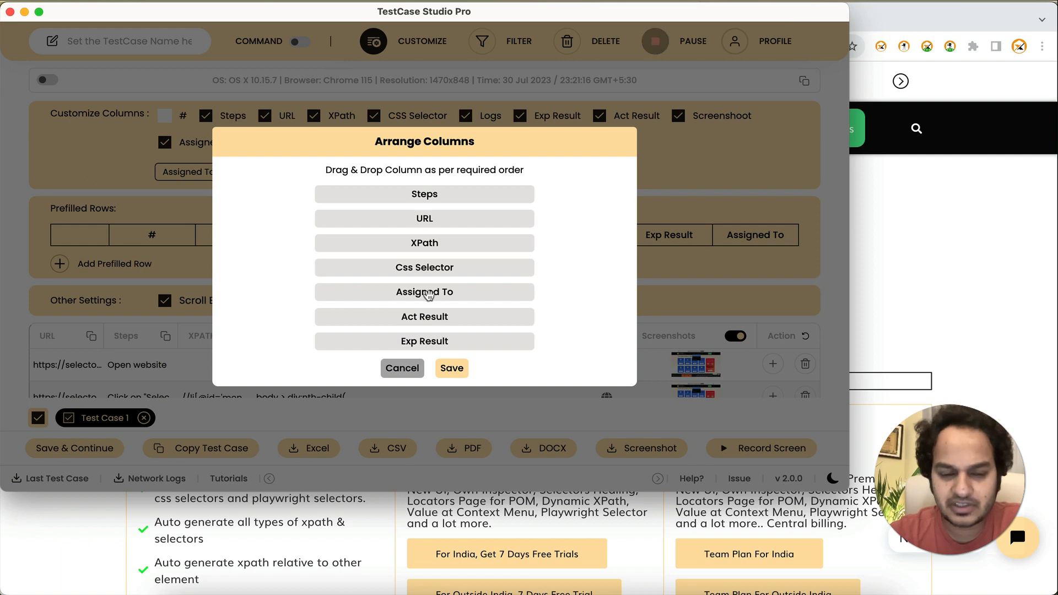
{"action": "left_click", "coordinate": [452, 368]}
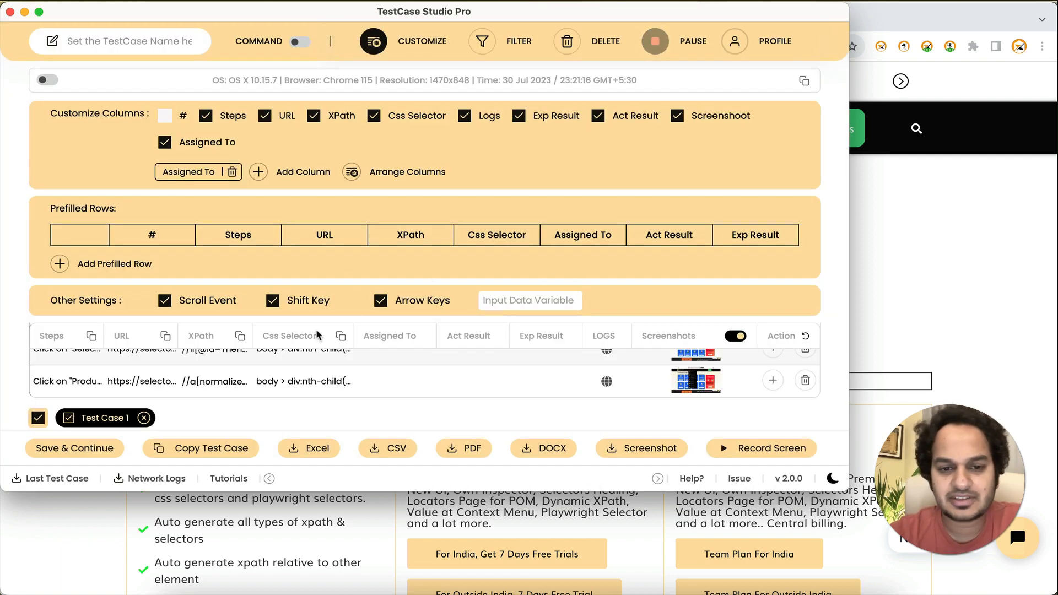
- Close the customization settings and rename the Steps column header to Test Steps and the Css Selector header to Css
{"action": "left_click", "coordinate": [393, 45]}
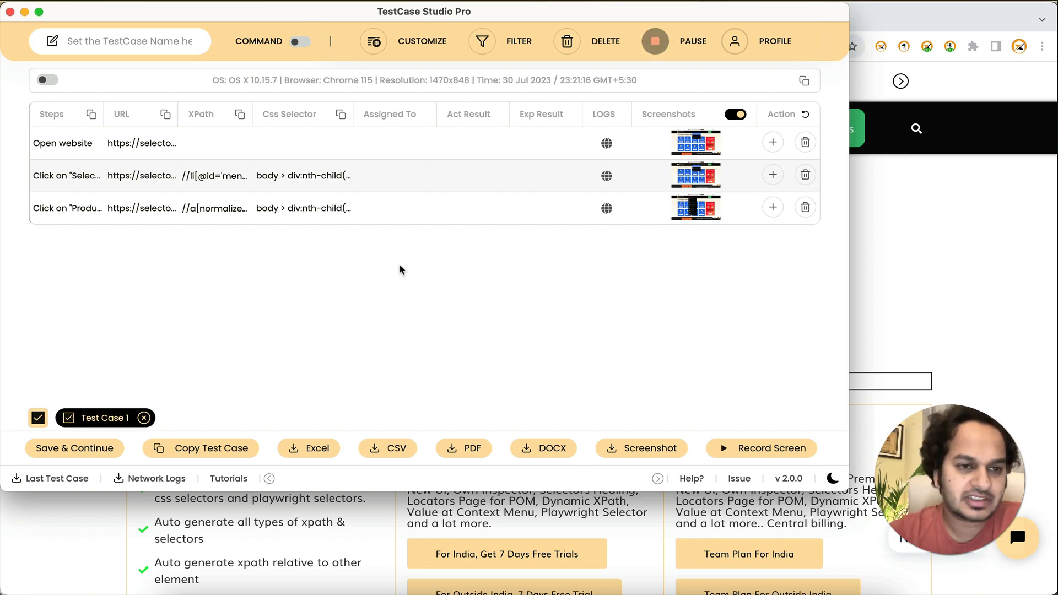
{"action": "left_click", "coordinate": [41, 117]}
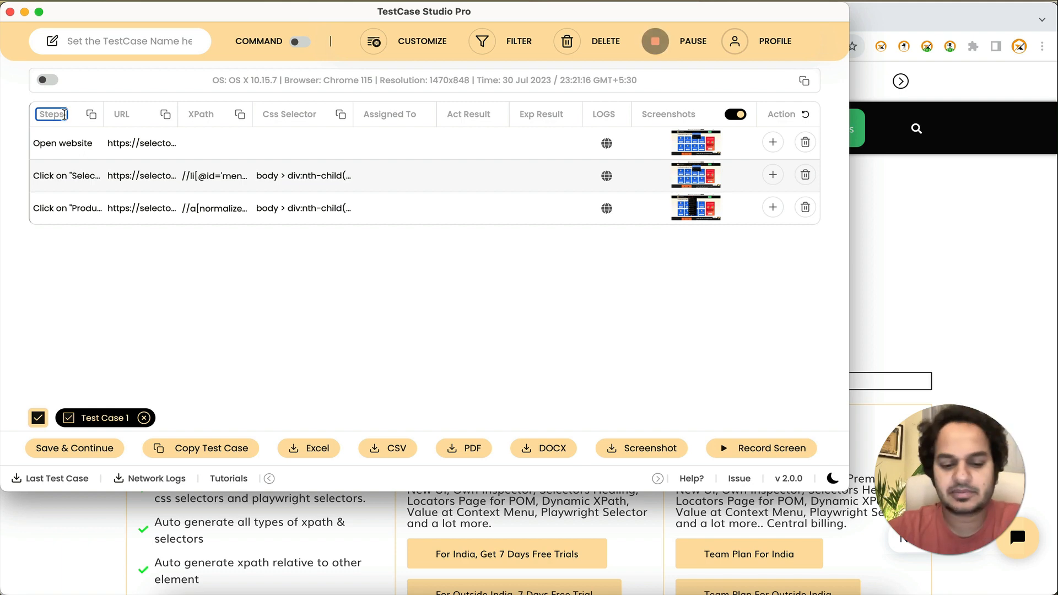
{"action": "type", "text": "Test"}
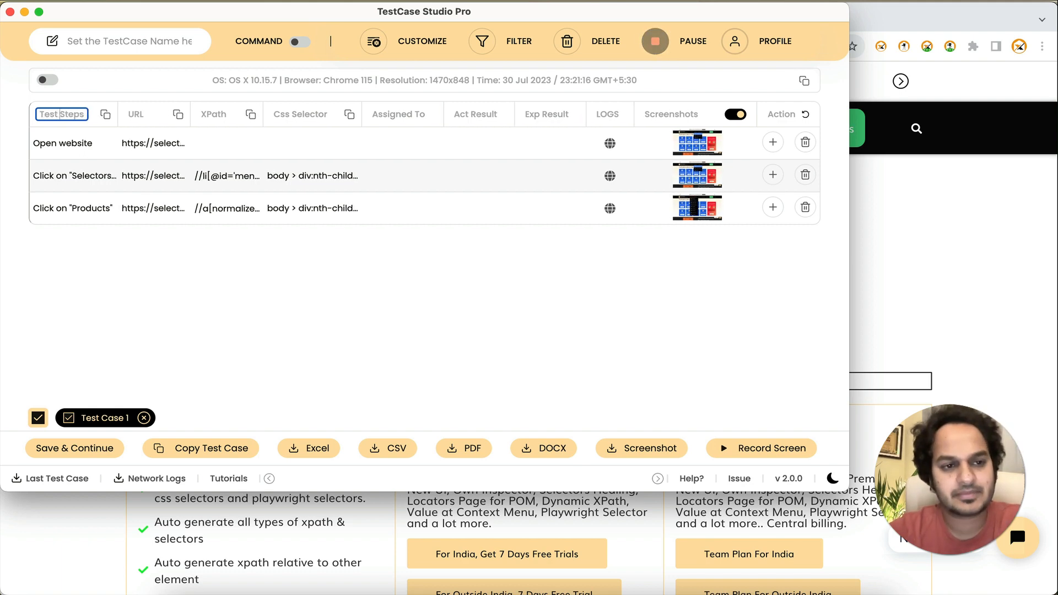
{"action": "double_click", "coordinate": [310, 117]}
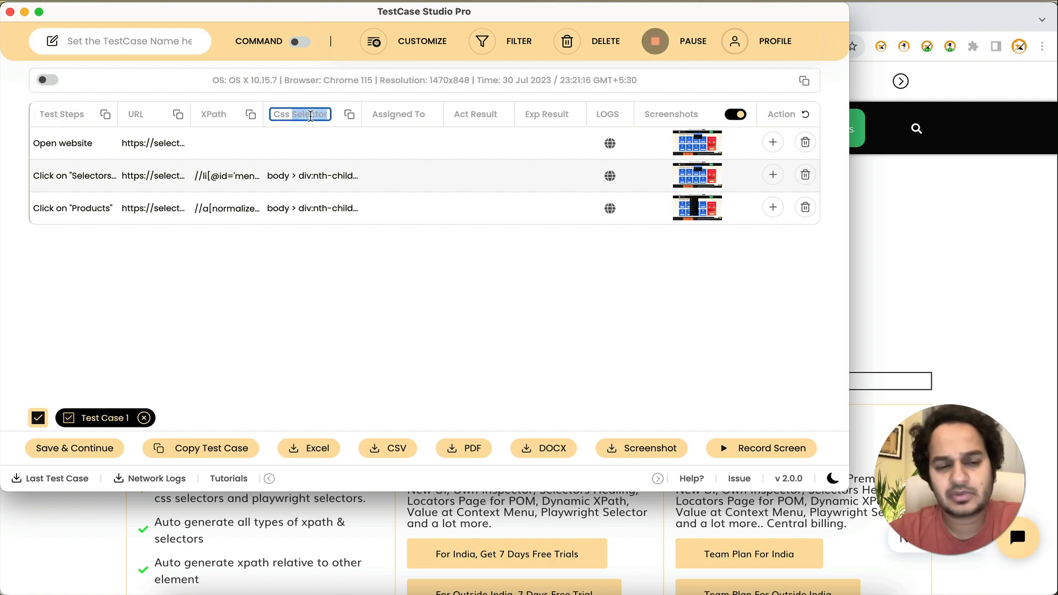
{"action": "key", "text": "BackSpace"}
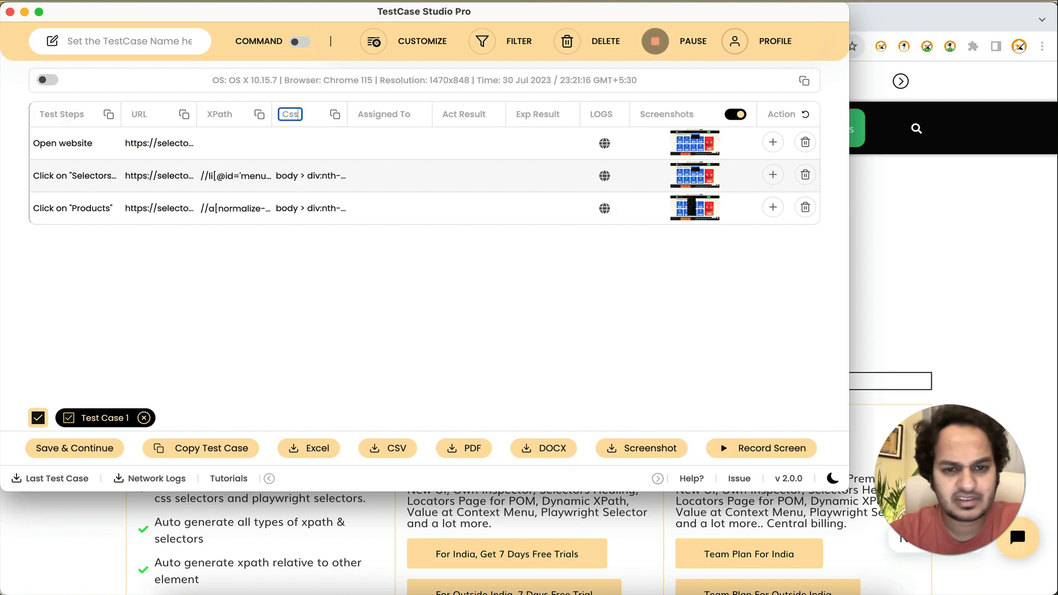
{"action": "left_click", "coordinate": [465, 255]}
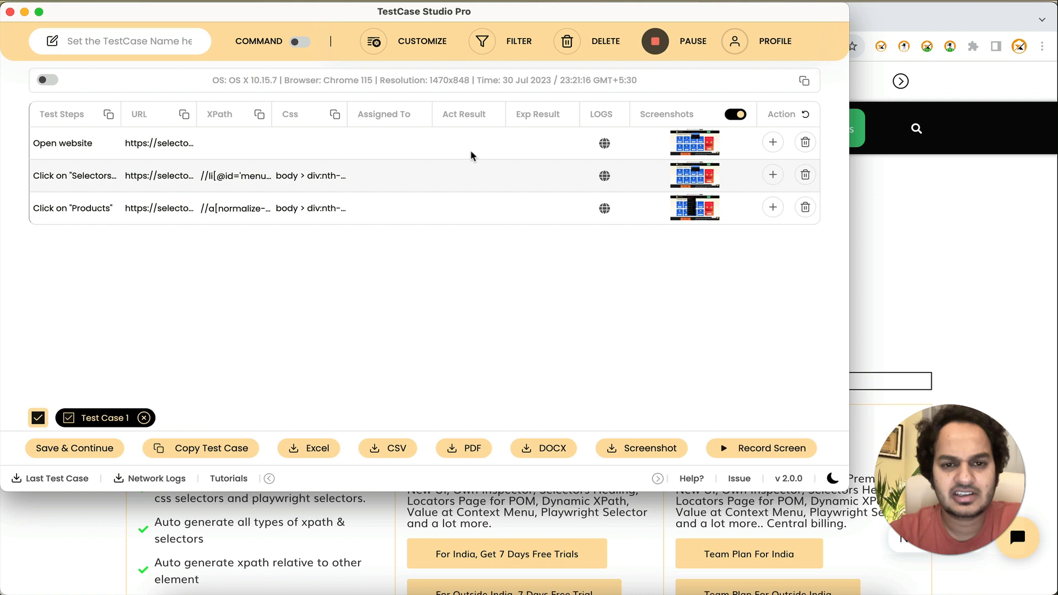
- Rename the Exp Result column header to Expected Result
{"action": "left_click", "coordinate": [530, 116]}
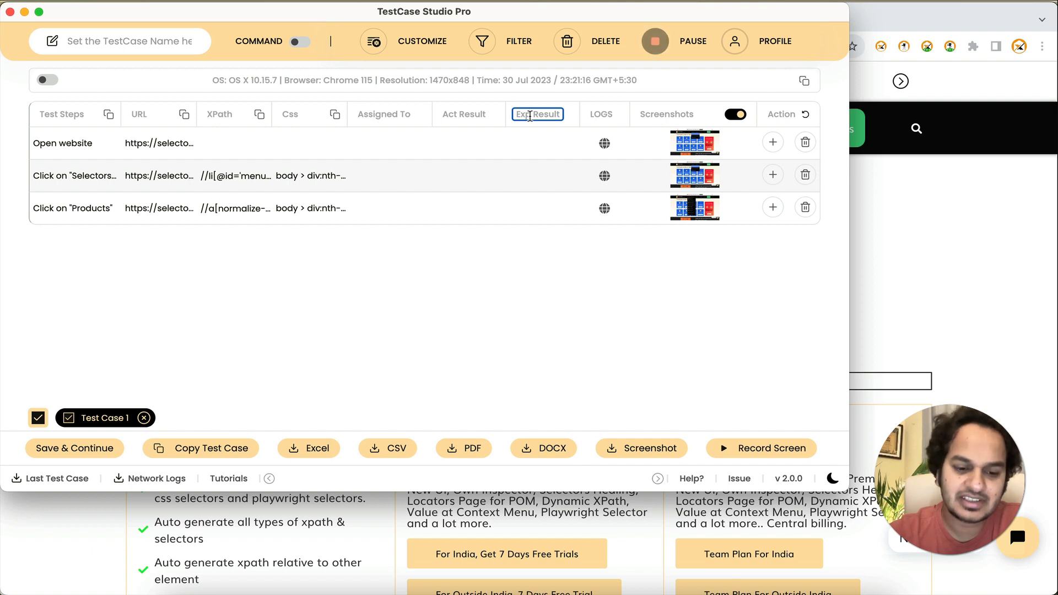
{"action": "type", "text": "e"}
{"action": "type", "text": "cted"}
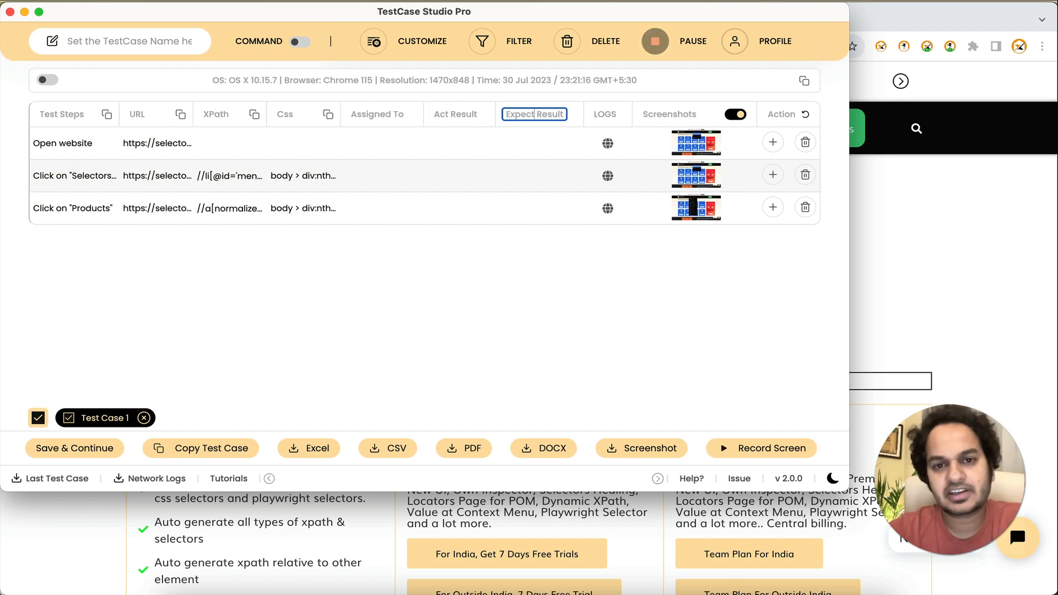
{"action": "left_click", "coordinate": [557, 259]}
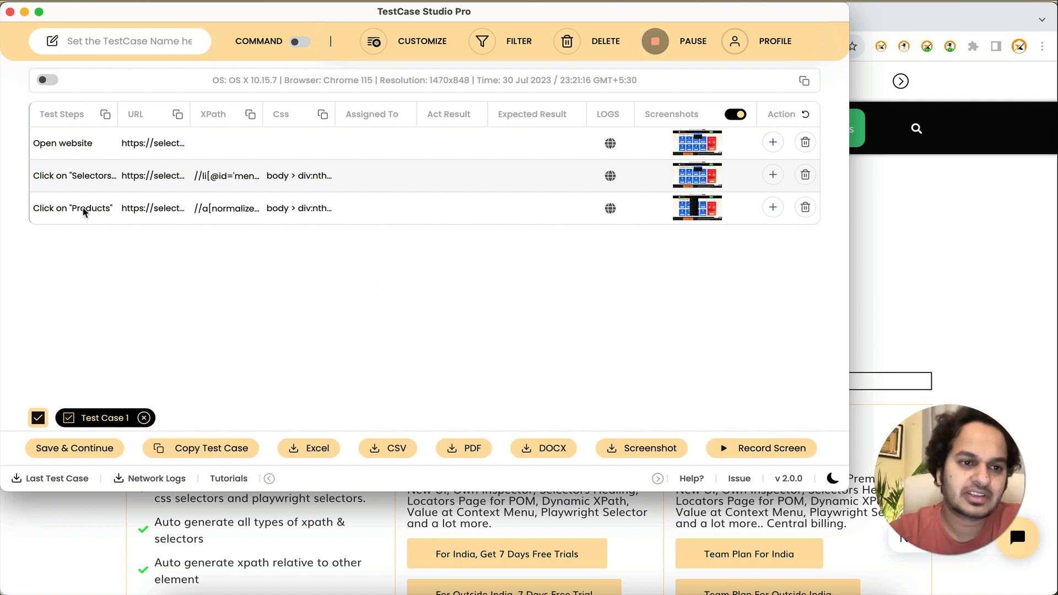
- Close and reopen the TestCase Studio recorder, and record choosing TestCase Studio Pro under the website's Pro Plans
{"action": "left_click", "coordinate": [11, 12]}
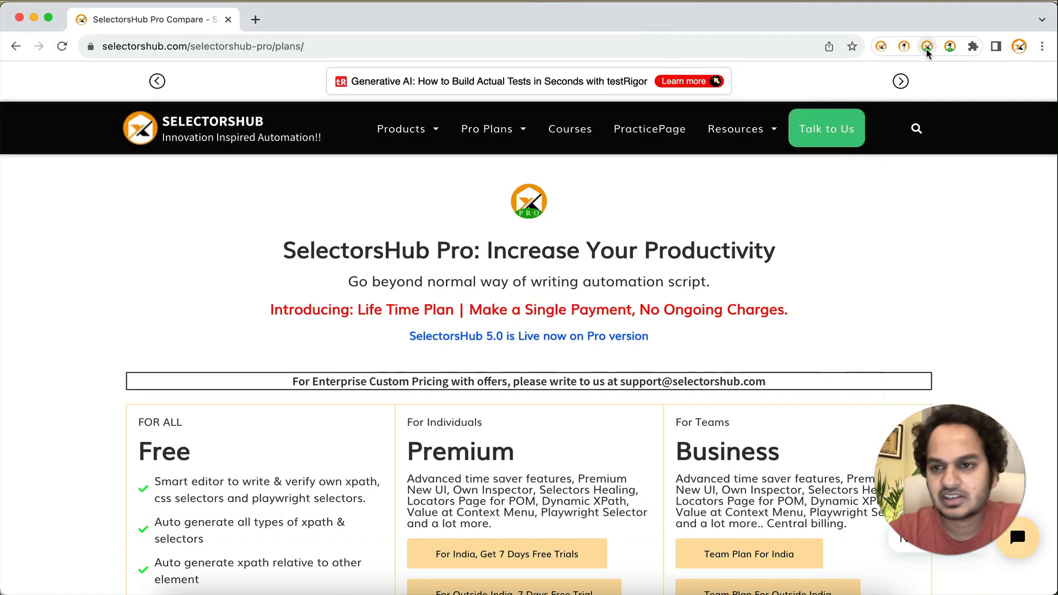
{"action": "left_click", "coordinate": [950, 48]}
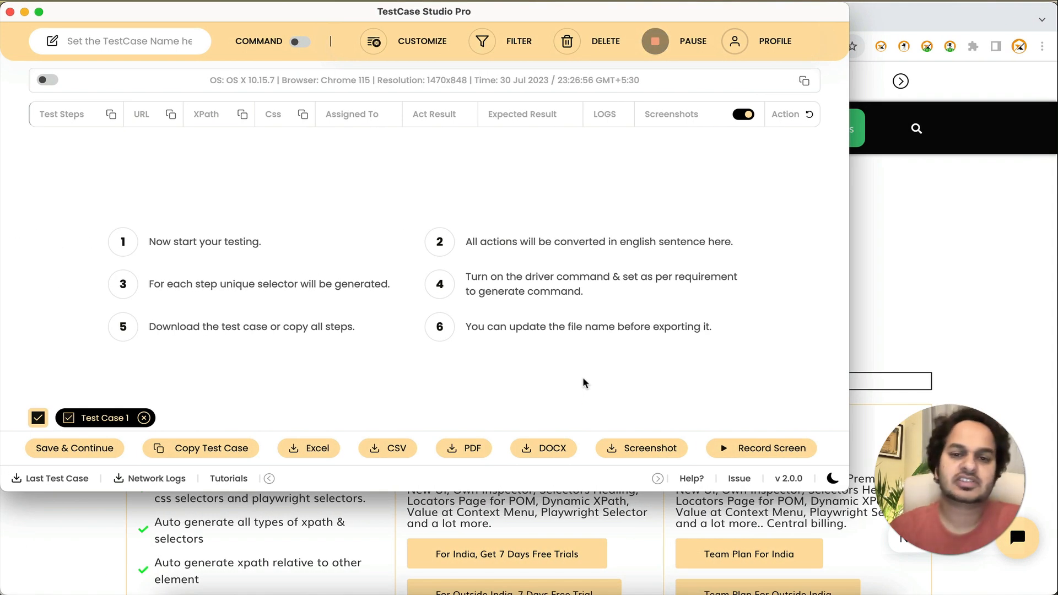
{"action": "left_click", "coordinate": [926, 308]}
{"action": "mouse_move", "coordinate": [469, 126]}
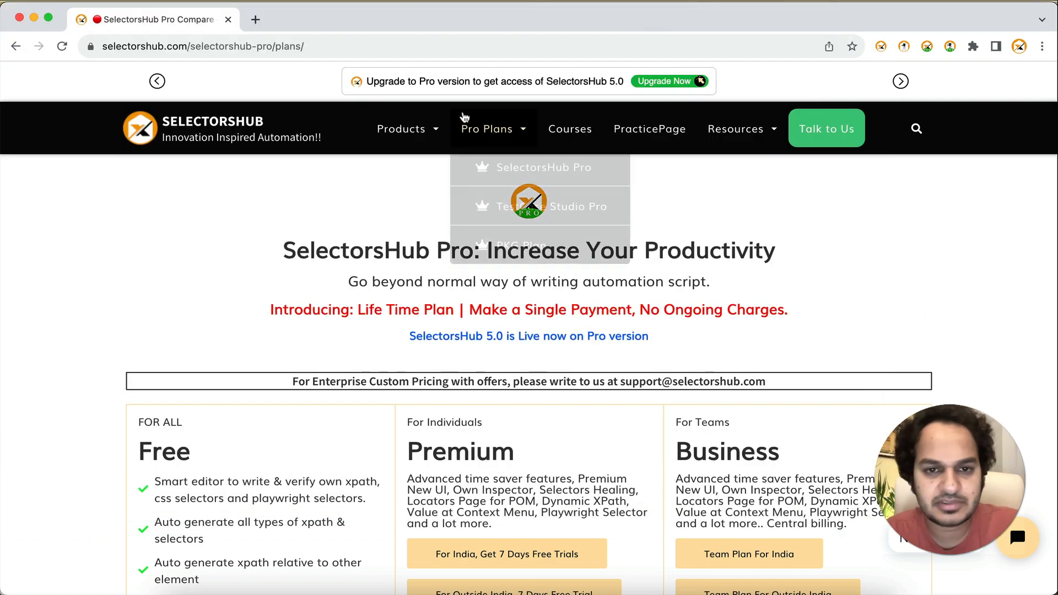
{"action": "left_click", "coordinate": [492, 219]}
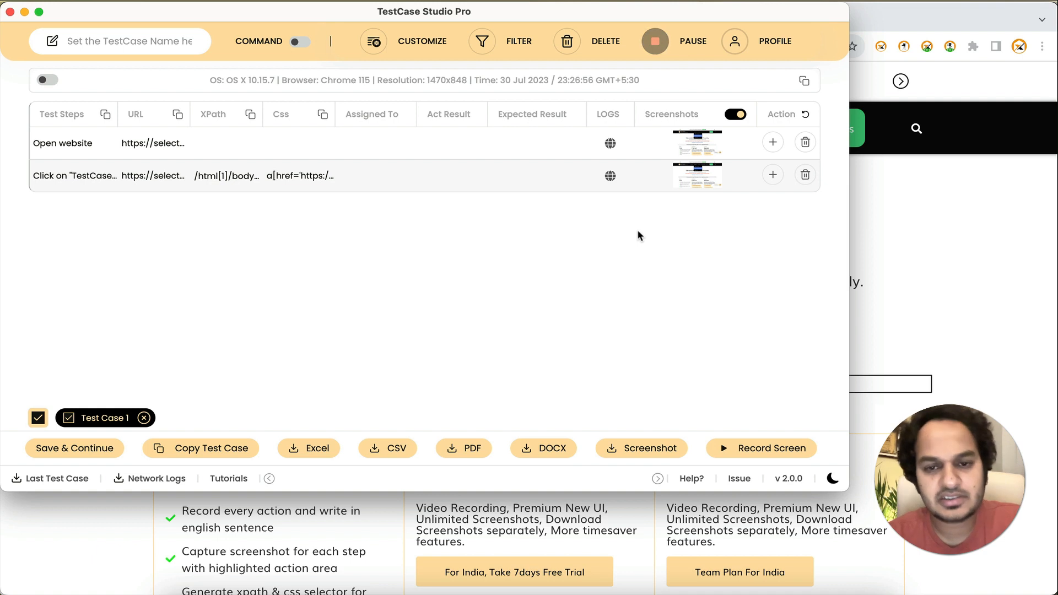
- Insert a new blank row above the Open website step
{"action": "left_click", "coordinate": [774, 175]}
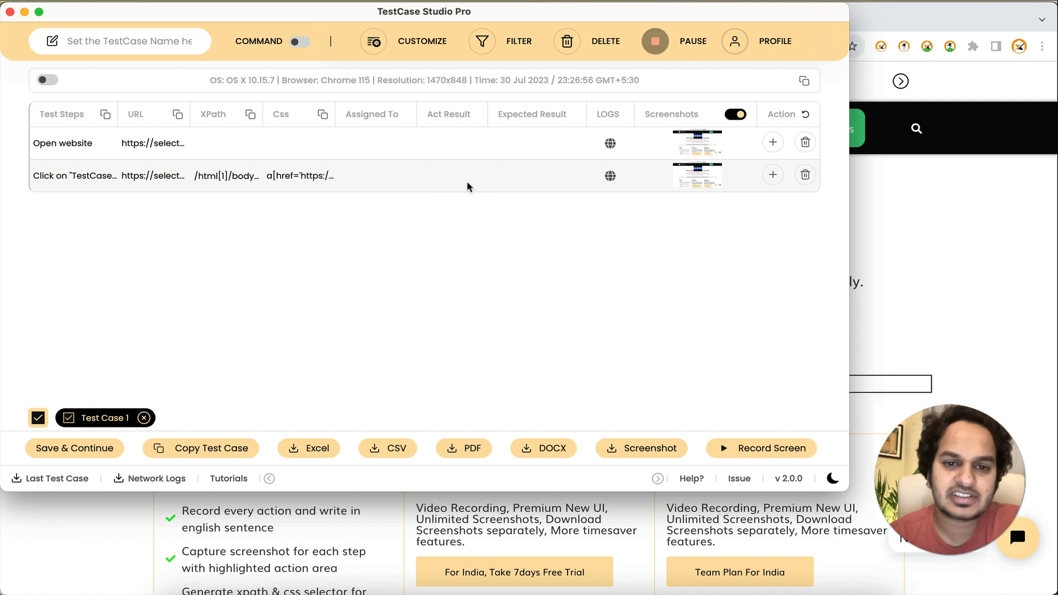
{"action": "left_click", "coordinate": [774, 142]}
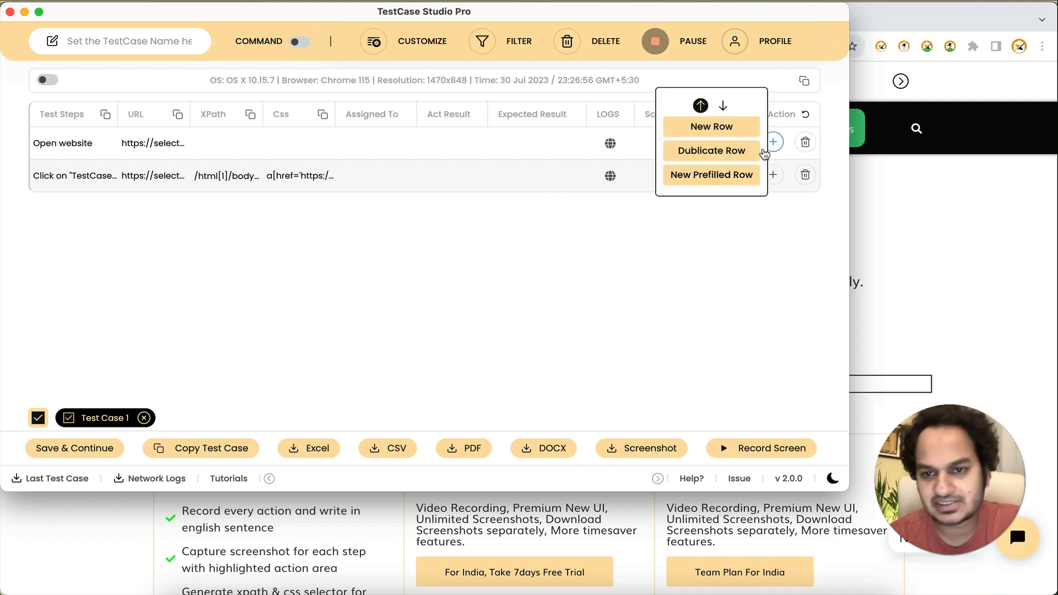
{"action": "left_click", "coordinate": [773, 175]}
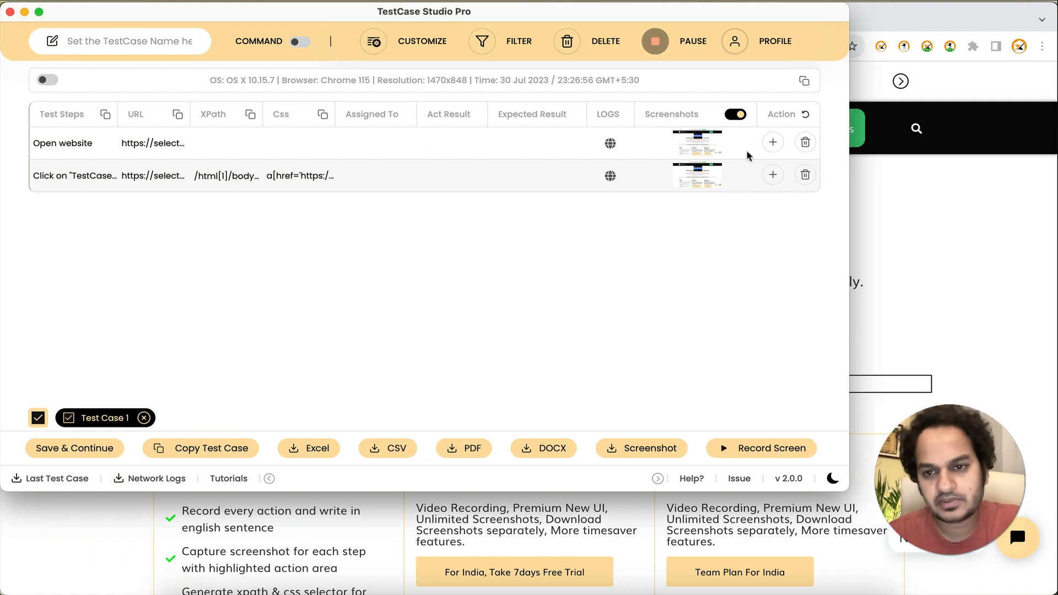
{"action": "mouse_move", "coordinate": [773, 142]}
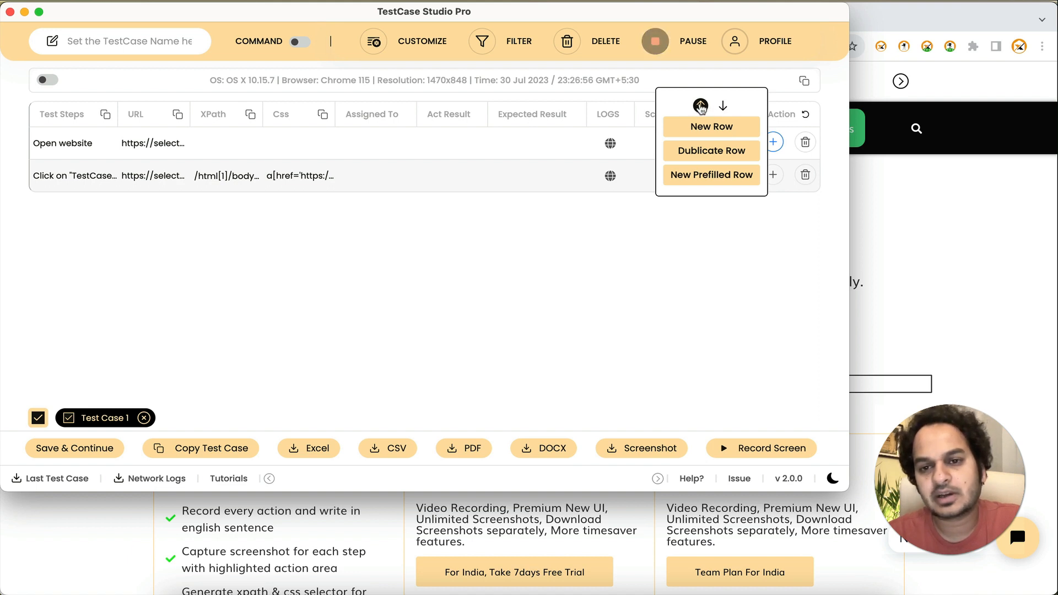
{"action": "left_click", "coordinate": [700, 127]}
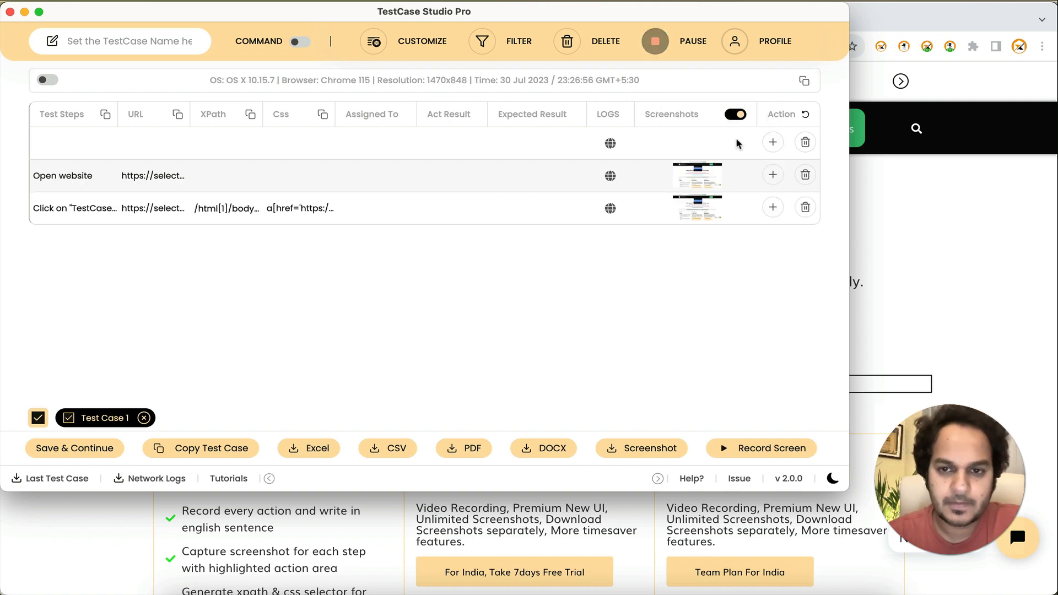
- Insert a new blank row below the Open website step
{"action": "left_click", "coordinate": [773, 142]}
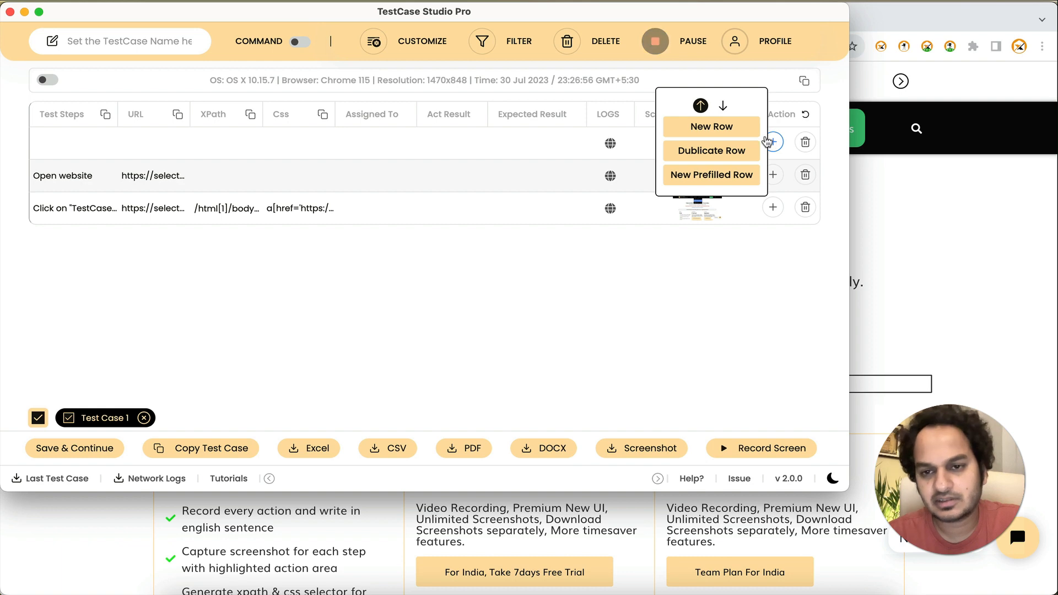
{"action": "mouse_move", "coordinate": [780, 175]}
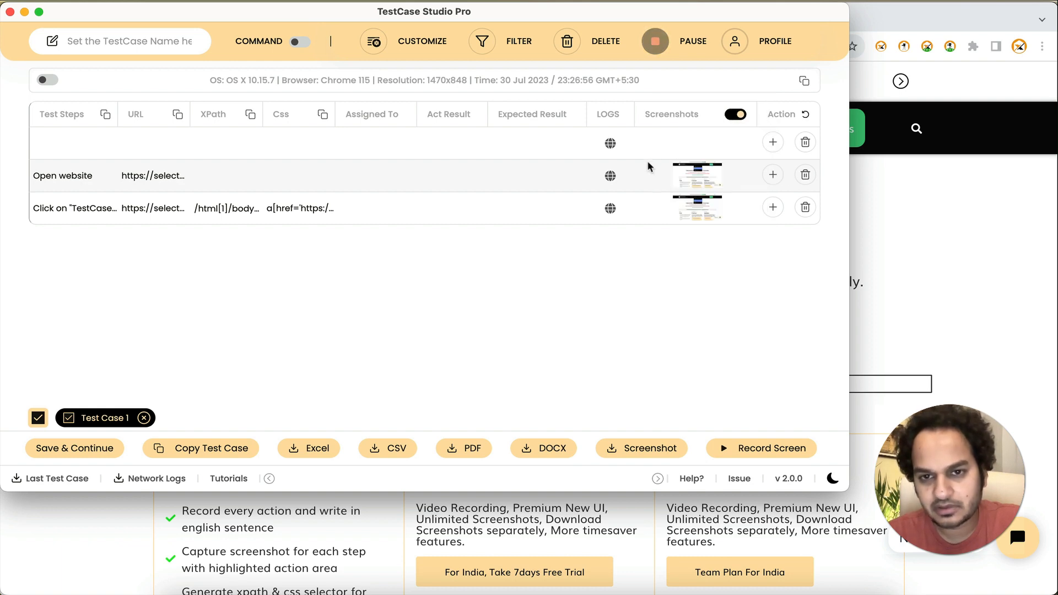
{"action": "mouse_move", "coordinate": [772, 144]}
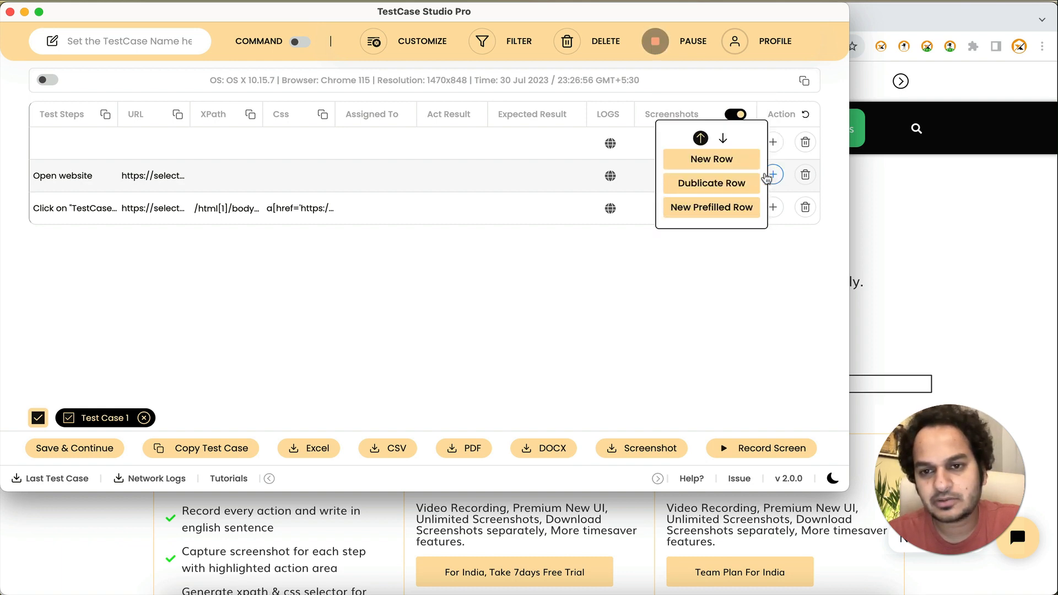
{"action": "left_click", "coordinate": [723, 139]}
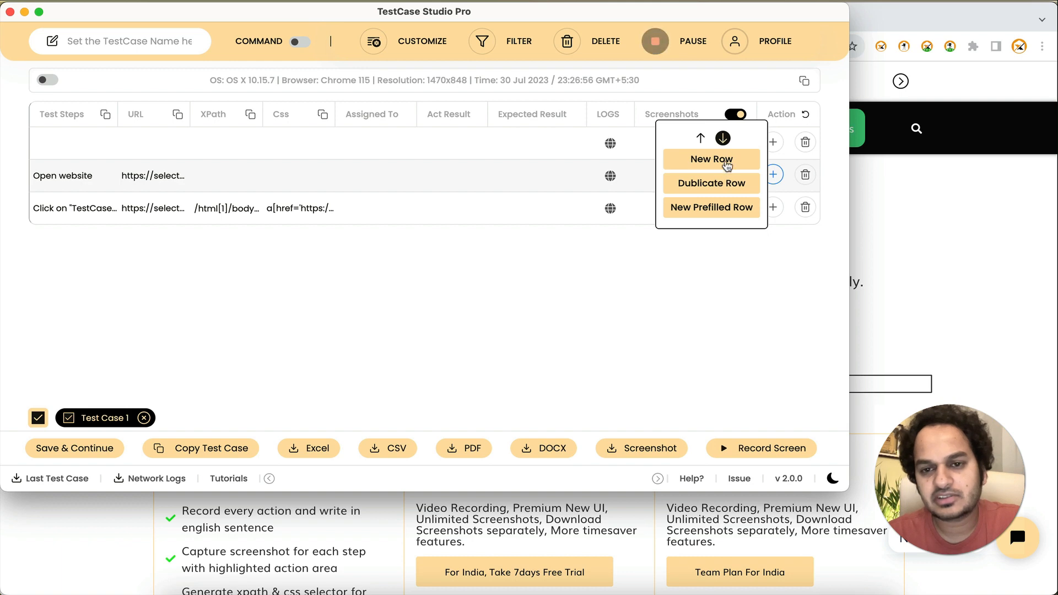
{"action": "left_click", "coordinate": [711, 159]}
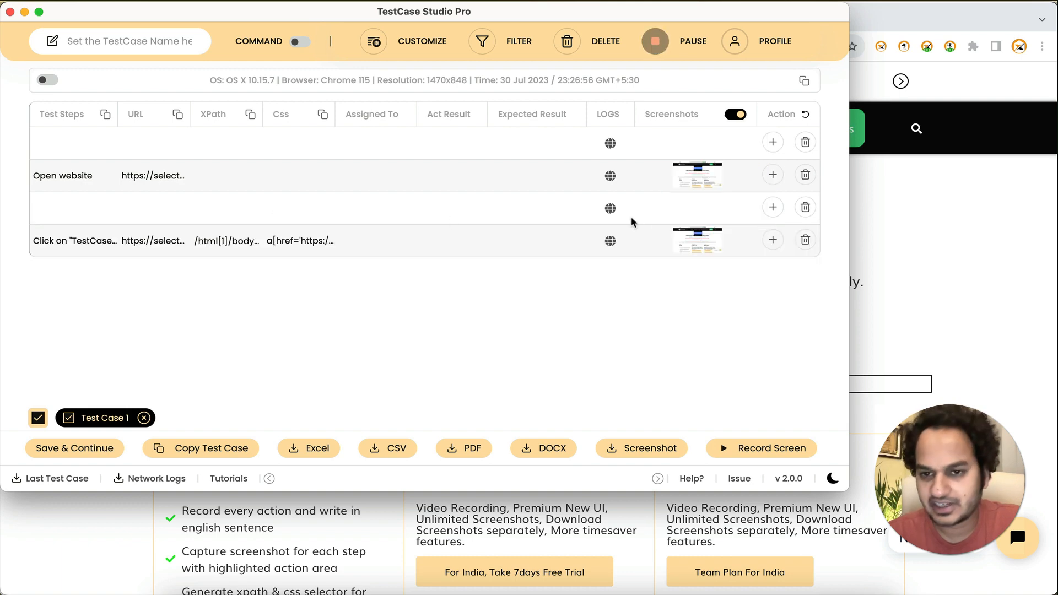
- Delete both blank rows around the Open website step
{"action": "left_click", "coordinate": [805, 207]}
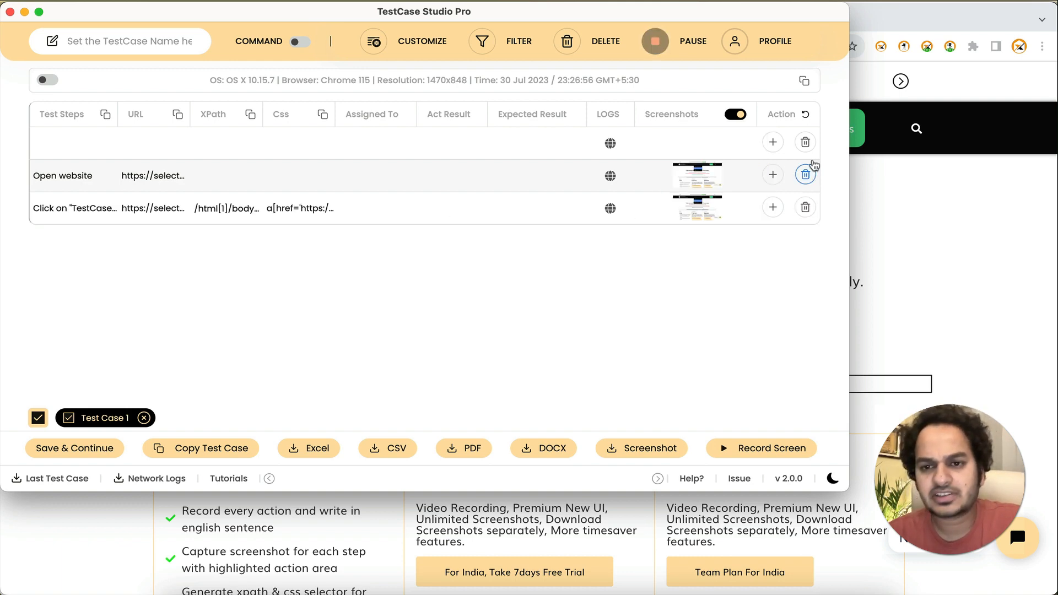
{"action": "left_click", "coordinate": [805, 143]}
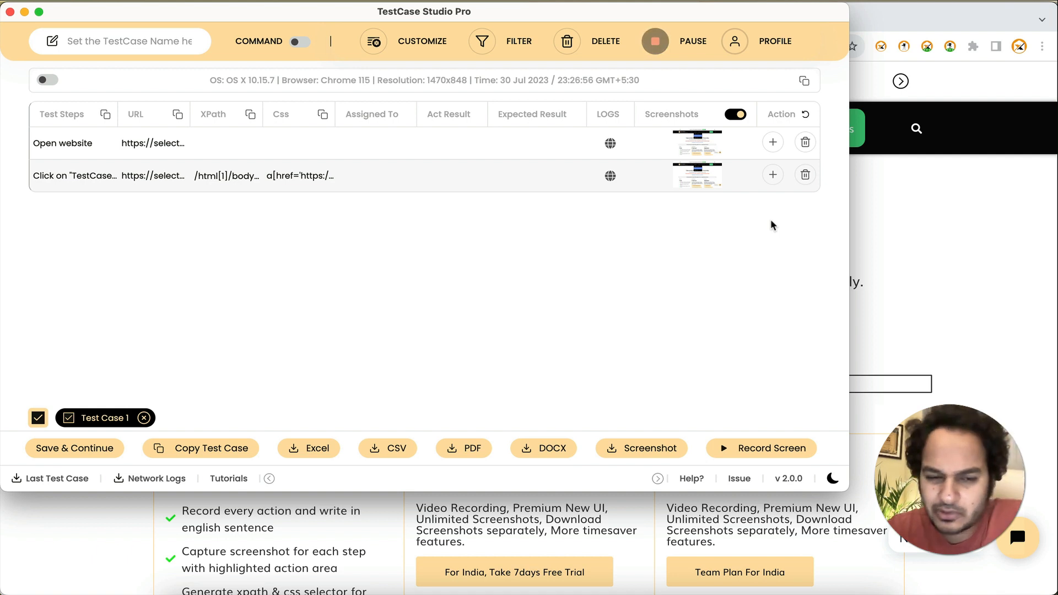
- Duplicate the recorded step that clicks on TestCase Studio Pro, using the upward insert direction
{"action": "left_click", "coordinate": [774, 174]}
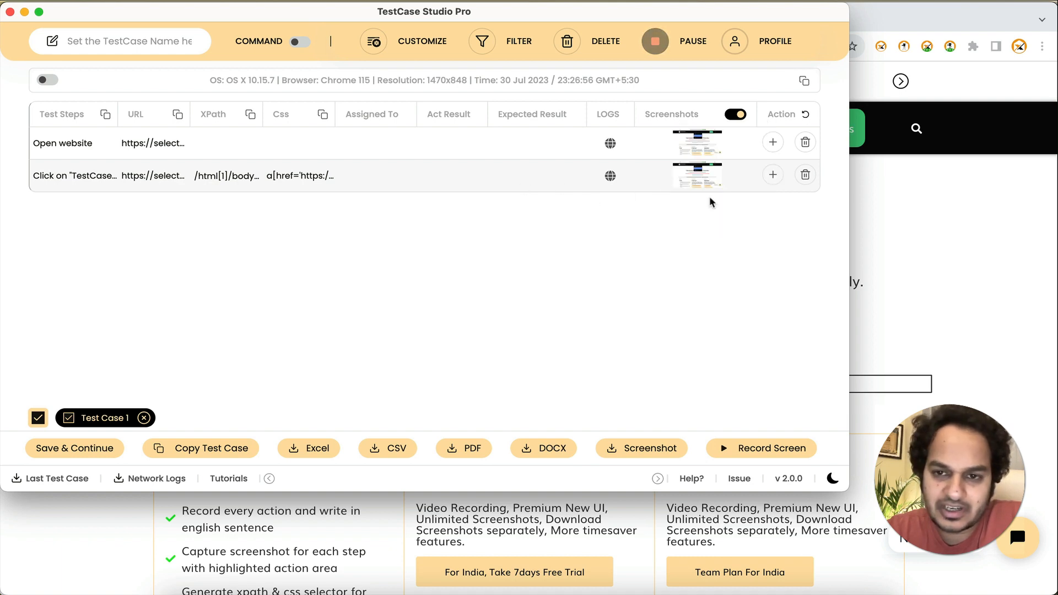
{"action": "mouse_move", "coordinate": [772, 176]}
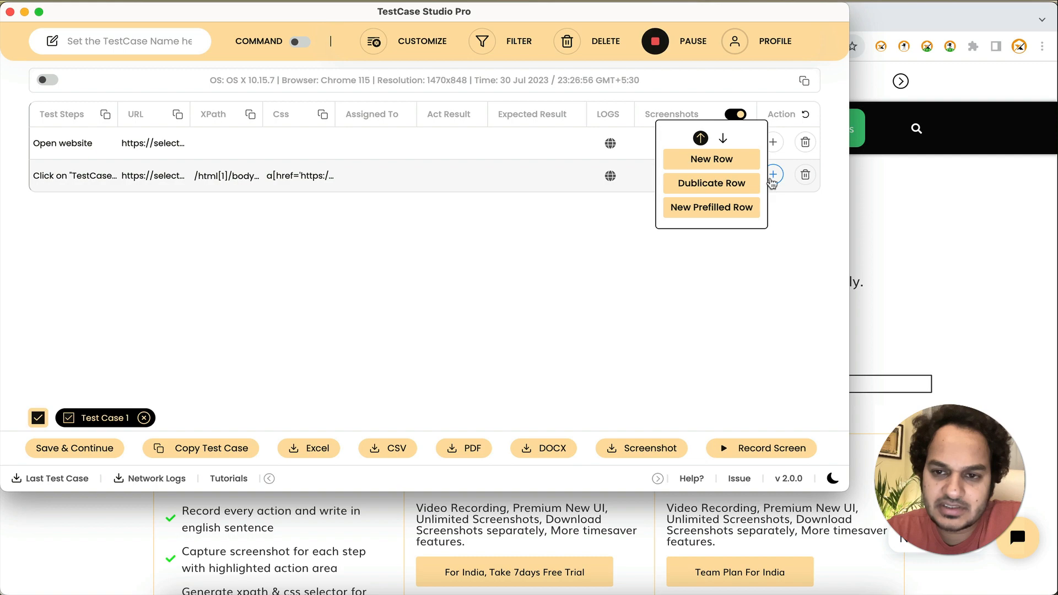
{"action": "left_click", "coordinate": [710, 184]}
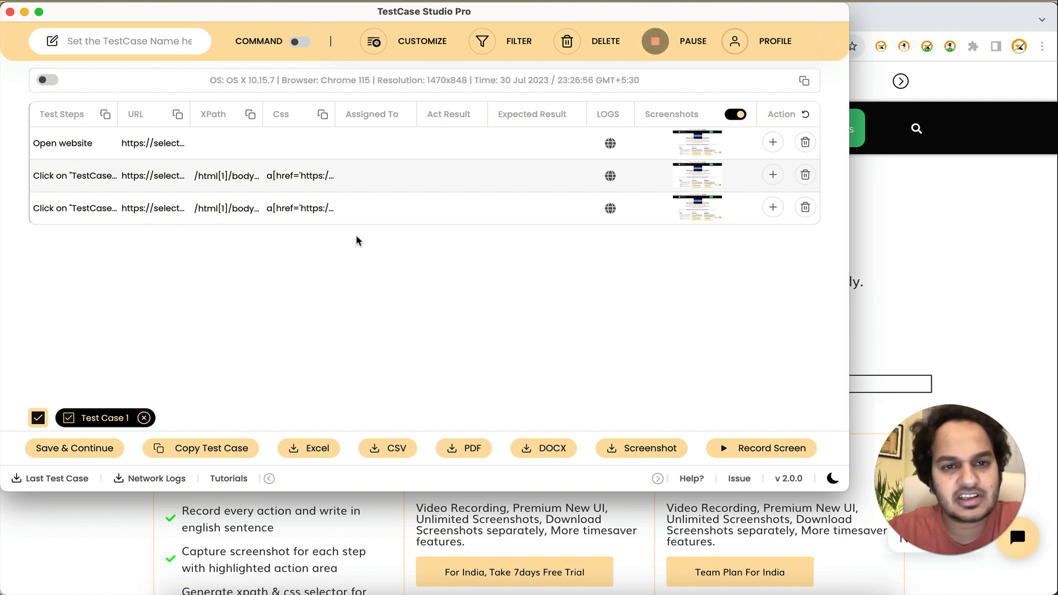
- Add a prefilled row in the customization settings and enter the assignee's name under Assigned To
{"action": "left_click", "coordinate": [405, 44]}
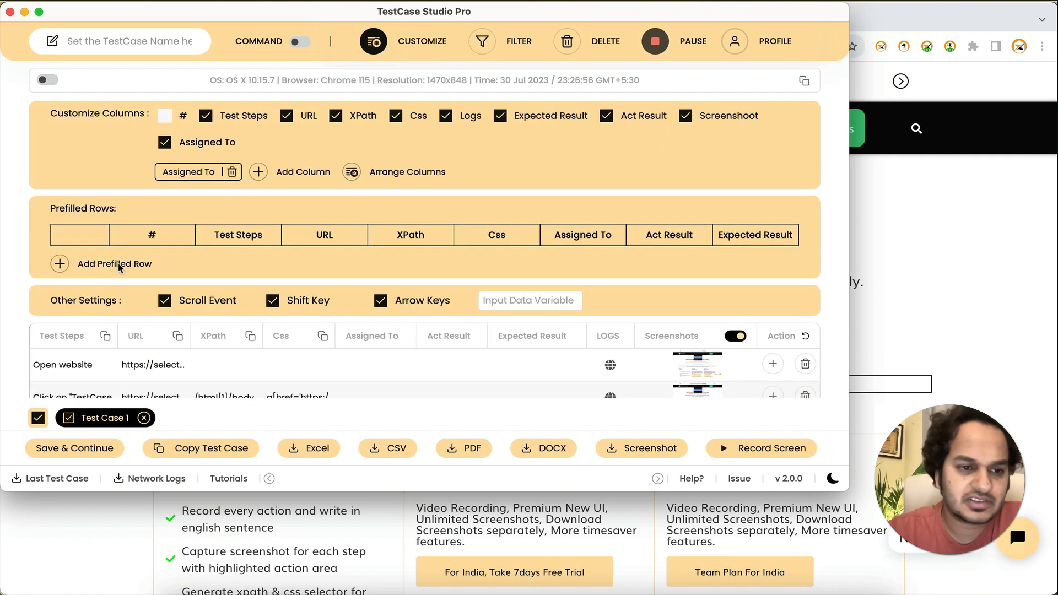
{"action": "left_click", "coordinate": [60, 263]}
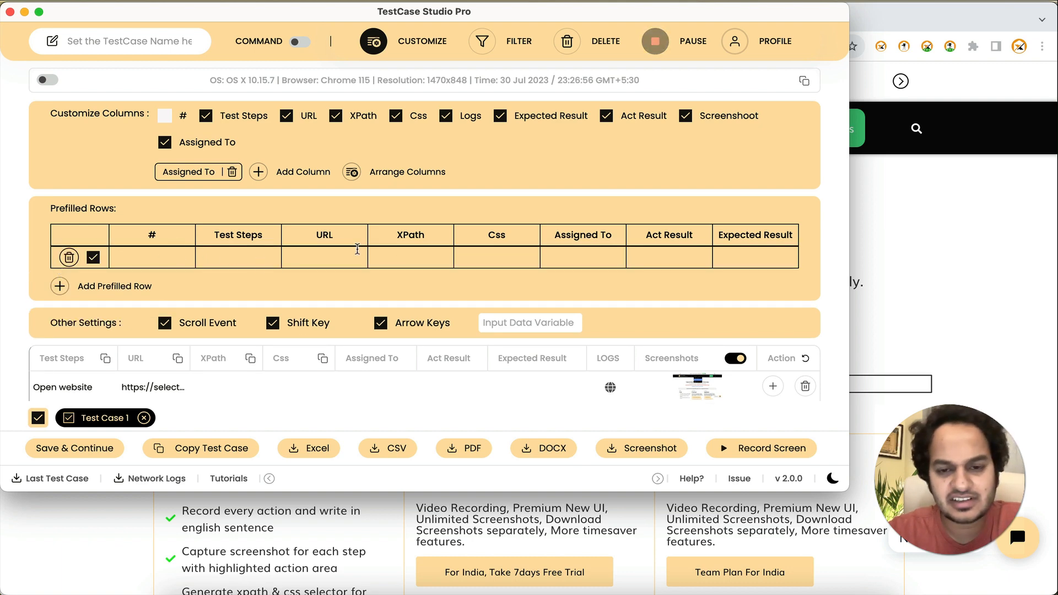
{"action": "left_click", "coordinate": [582, 255]}
{"action": "type", "text": "sanjay"}
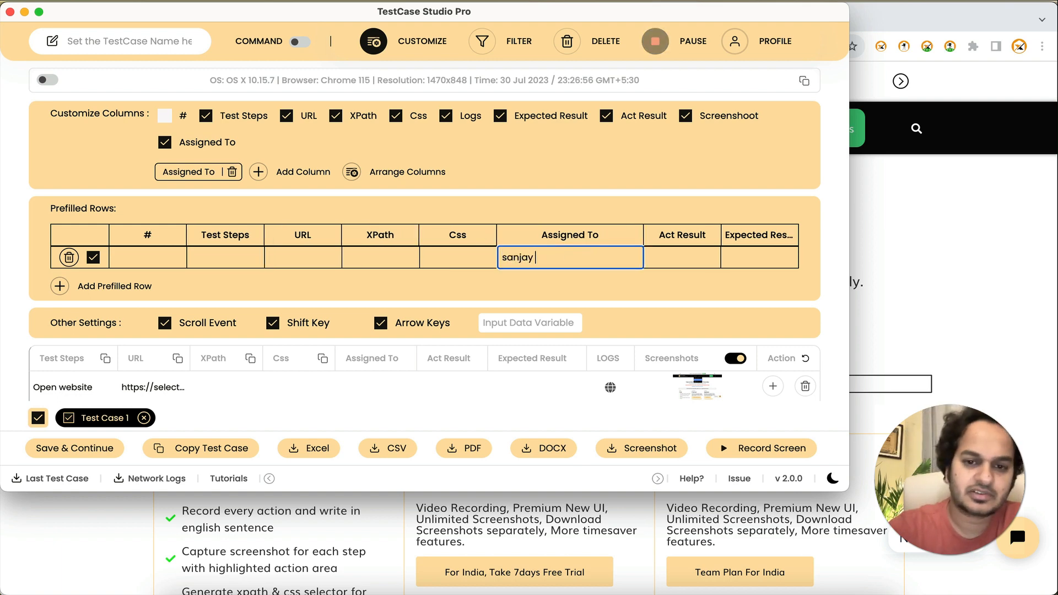
{"action": "left_click", "coordinate": [619, 278]}
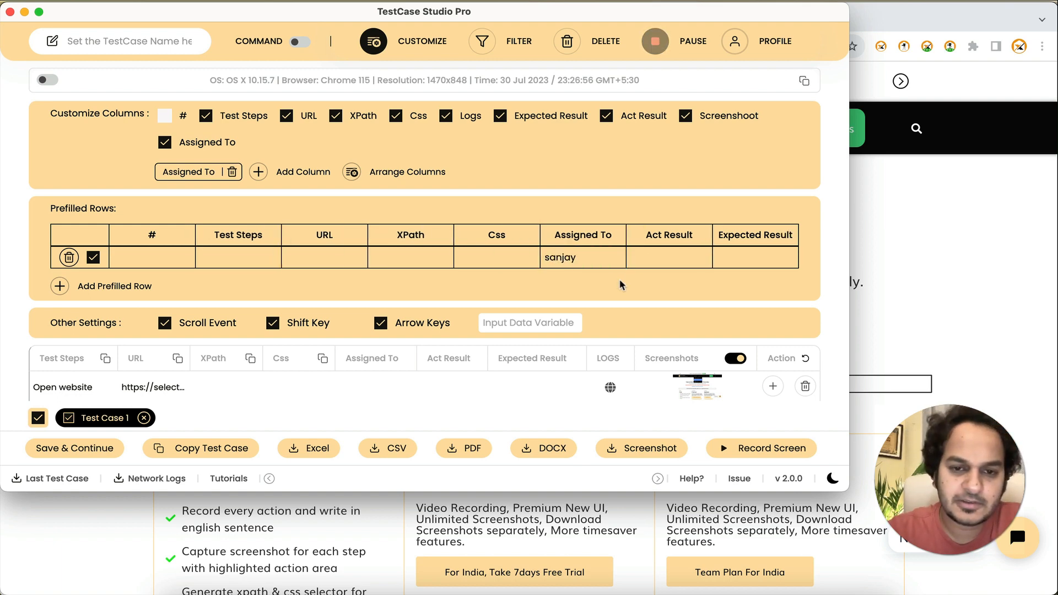
- Enter "test" under both Act Result and Expected Result in the prefilled row
{"action": "left_click", "coordinate": [674, 259]}
{"action": "type", "text": "test"}
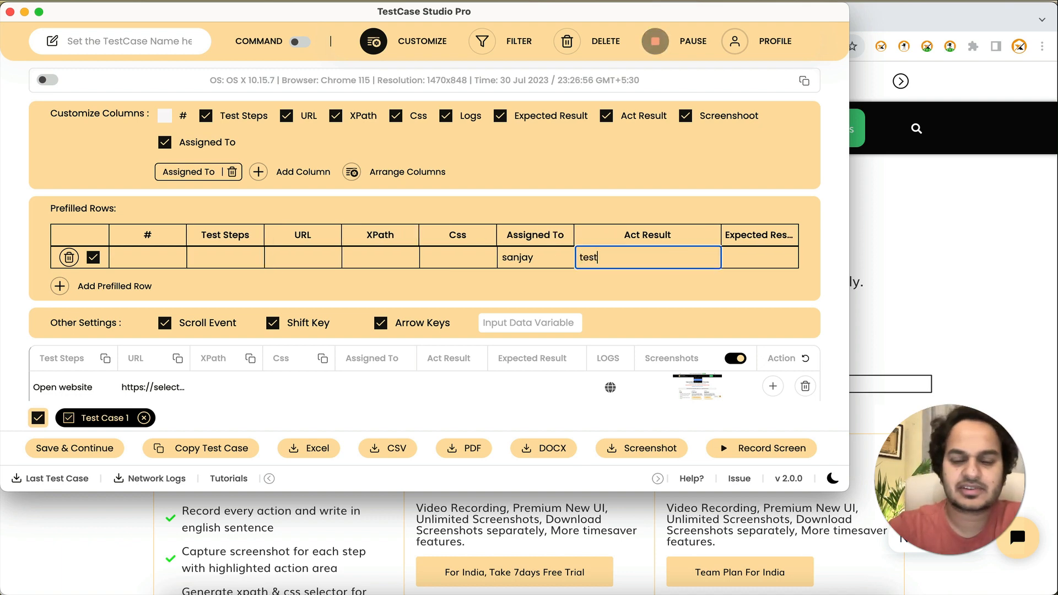
{"action": "key", "text": "Tab"}
{"action": "type", "text": "tes"}
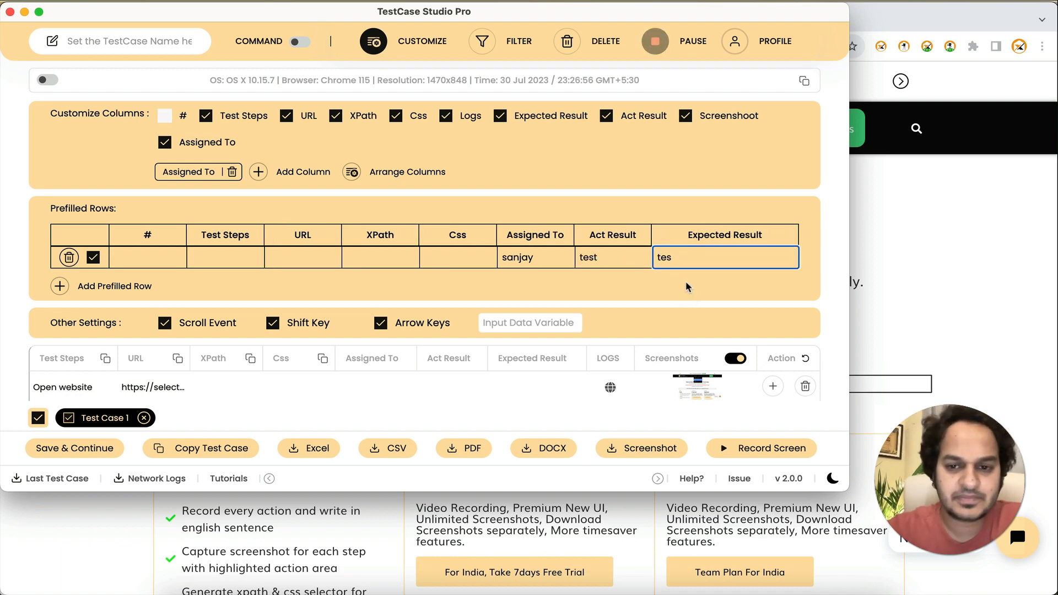
{"action": "left_click", "coordinate": [686, 282]}
{"action": "left_click", "coordinate": [754, 257]}
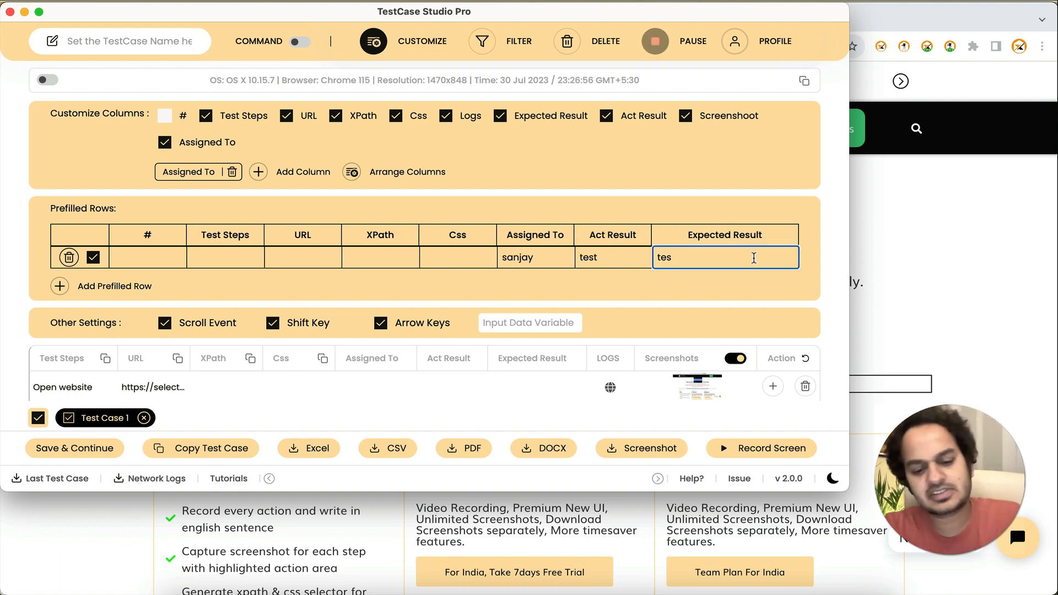
{"action": "type", "text": "t"}
{"action": "left_click", "coordinate": [739, 286]}
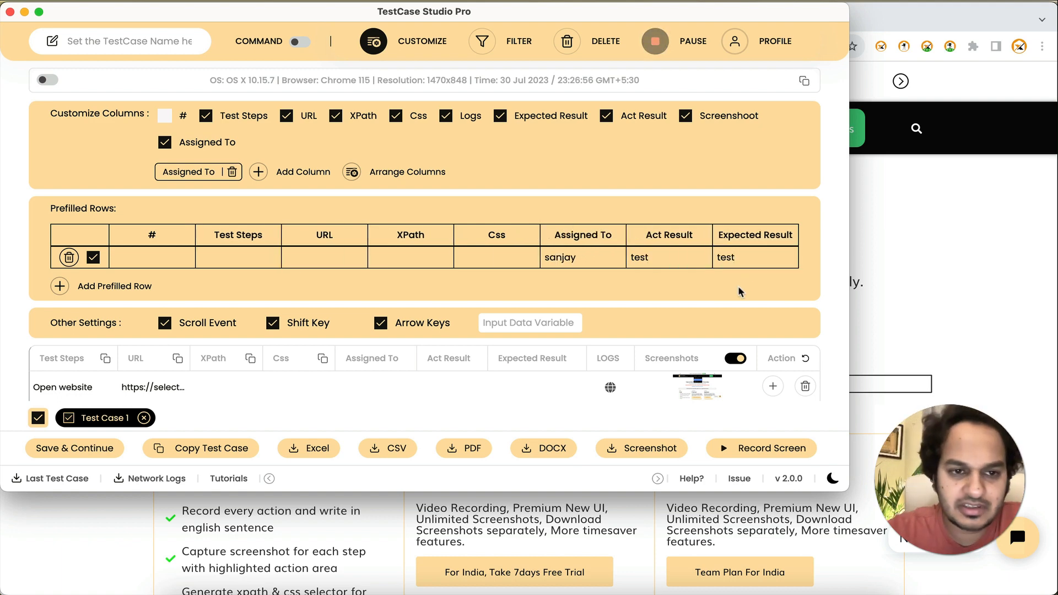
- Add a custom column to the test case table and name it "company"
{"action": "left_click", "coordinate": [258, 171]}
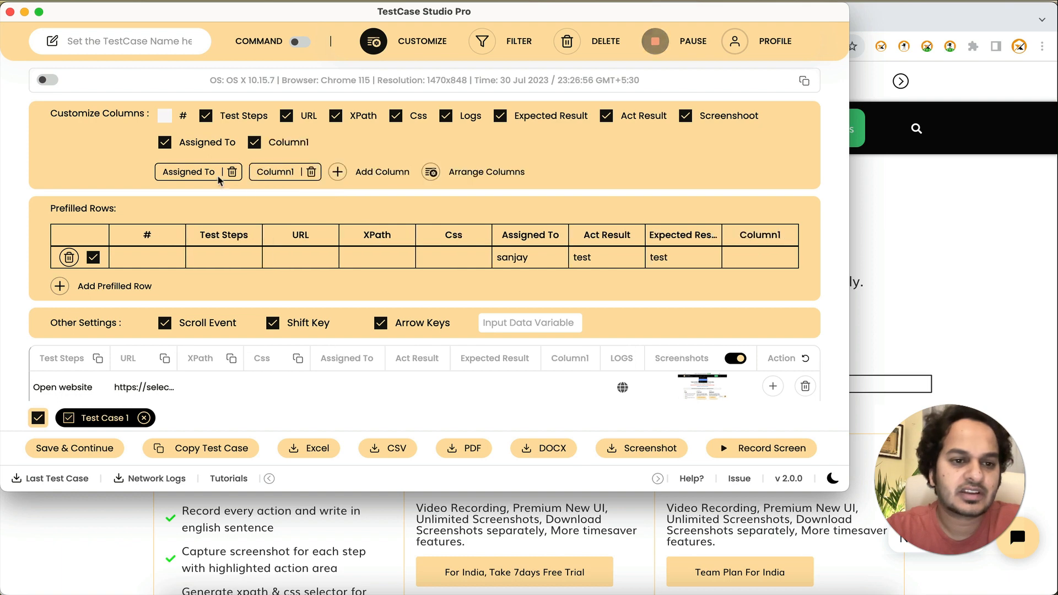
{"action": "left_click", "coordinate": [274, 171]}
{"action": "double_click", "coordinate": [274, 171]}
{"action": "type", "text": "compa"}
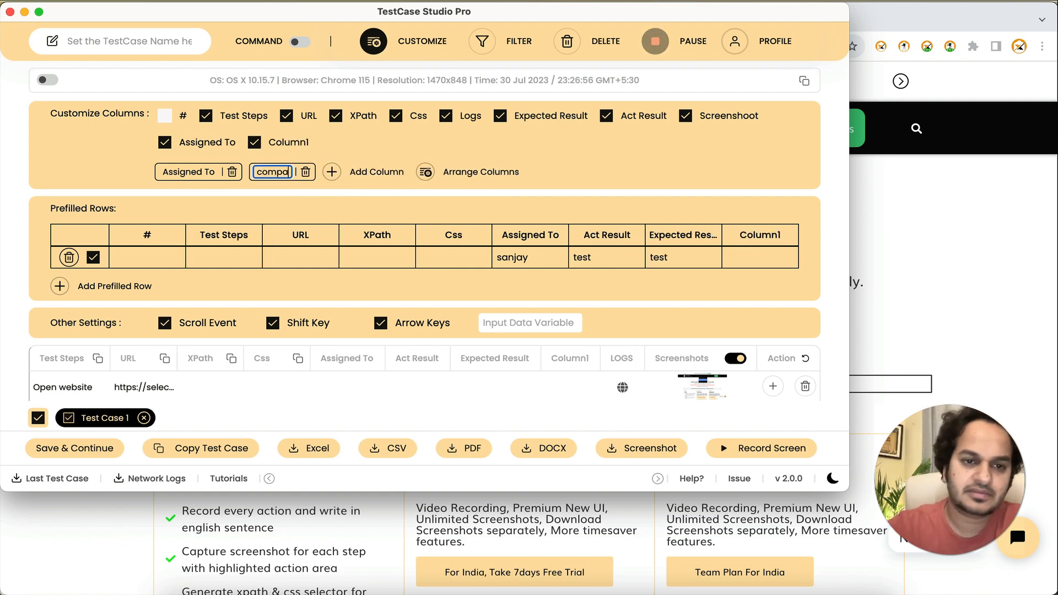
{"action": "type", "text": "ny"}
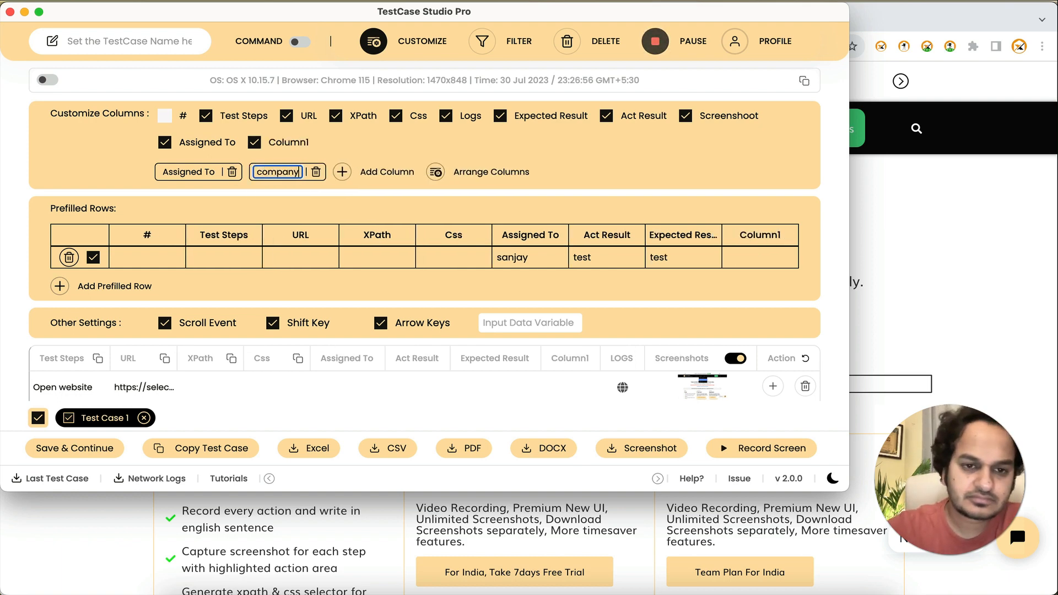
{"action": "left_click", "coordinate": [333, 197]}
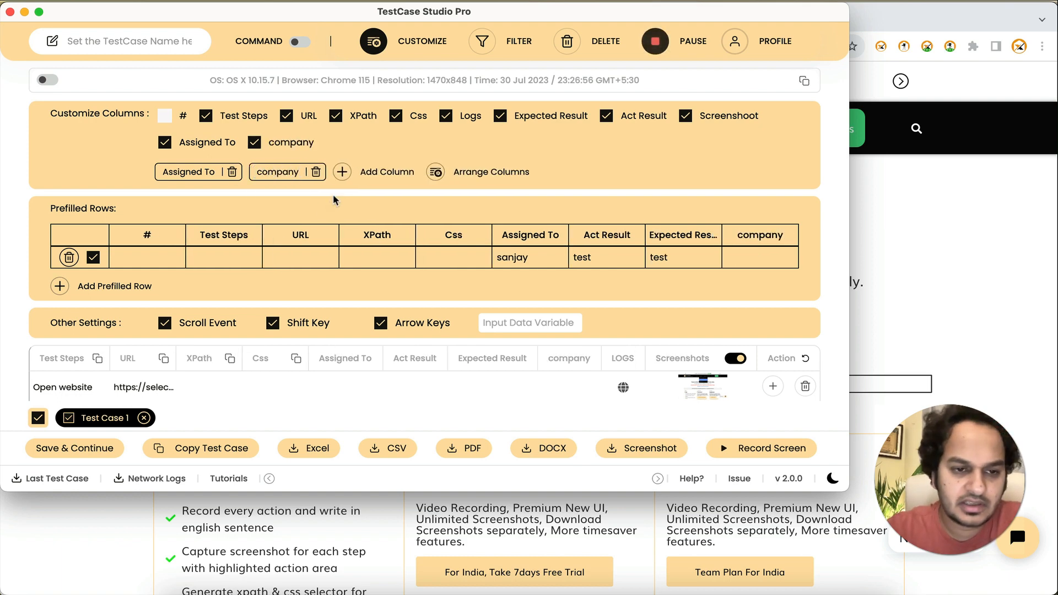
- Enter "selectorshub" under company in the prefilled row
{"action": "left_click", "coordinate": [743, 255]}
{"action": "type", "text": "selectorshub"}
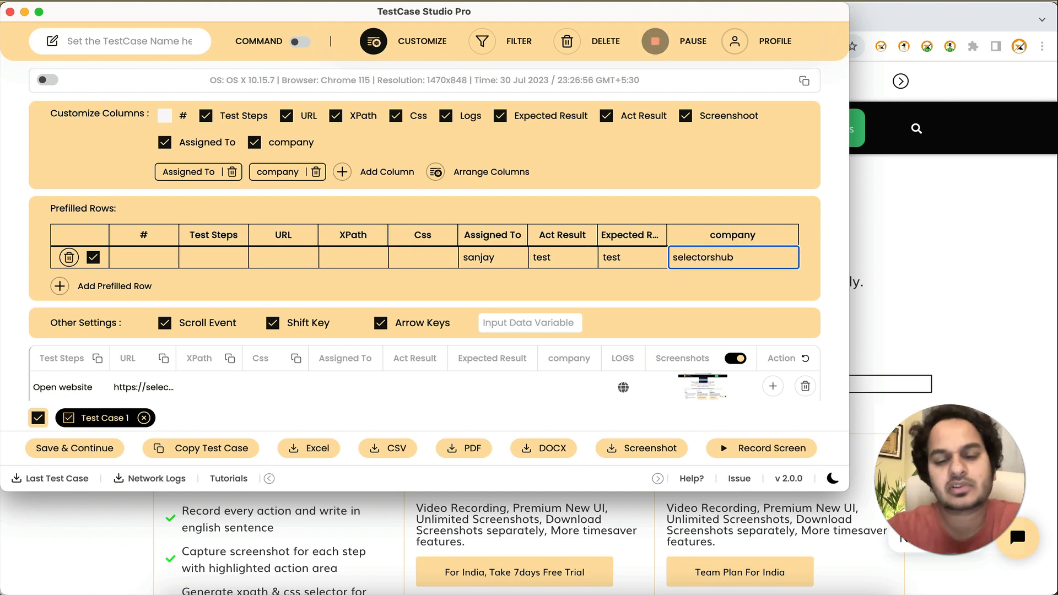
{"action": "left_click", "coordinate": [752, 294]}
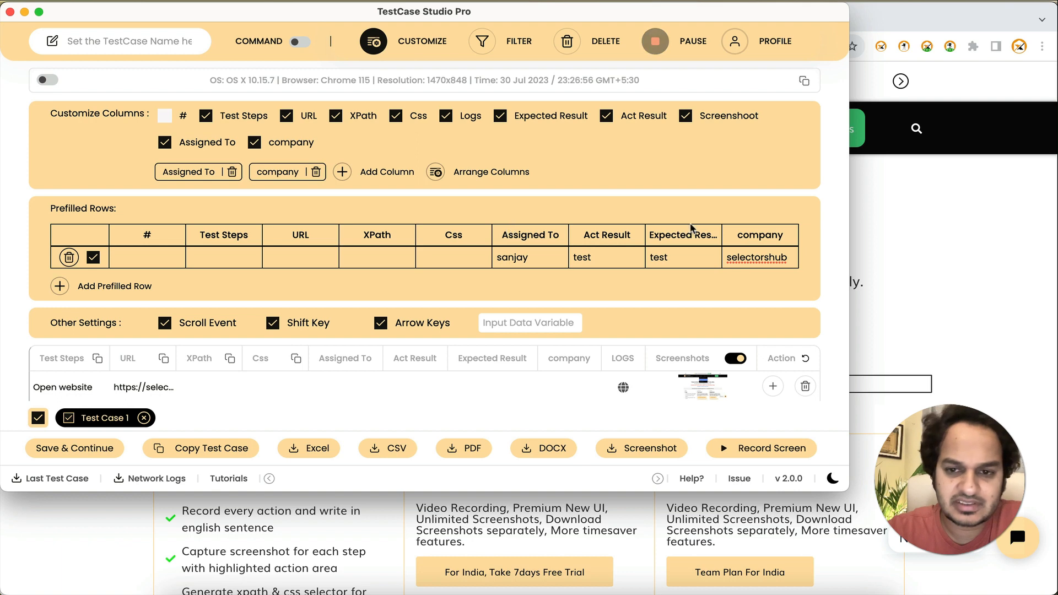
- Close the customization settings and insert the prefilled row above the Open website step
{"action": "left_click", "coordinate": [431, 46]}
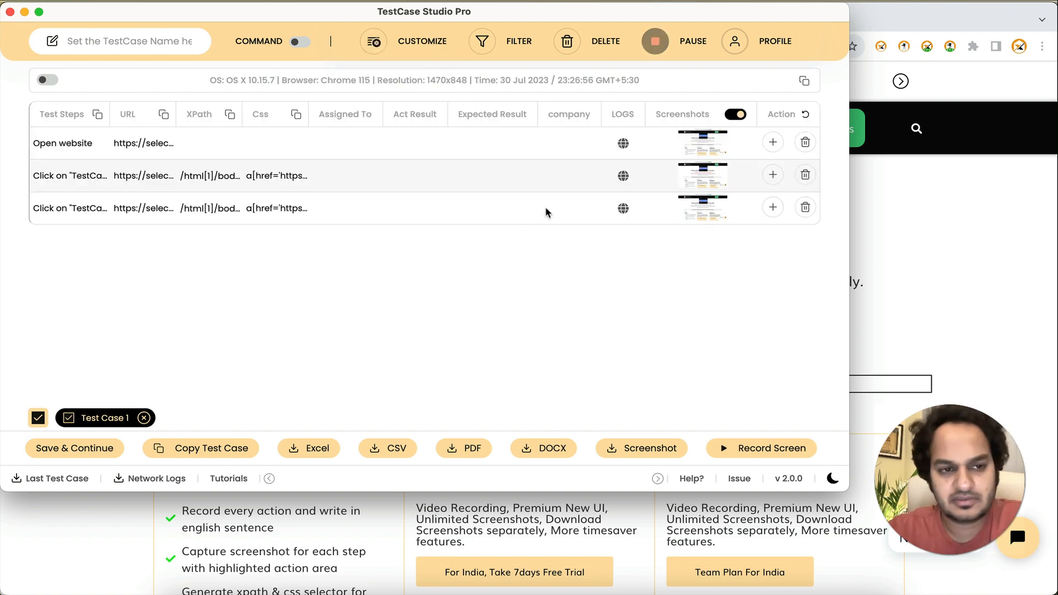
{"action": "left_click", "coordinate": [773, 145]}
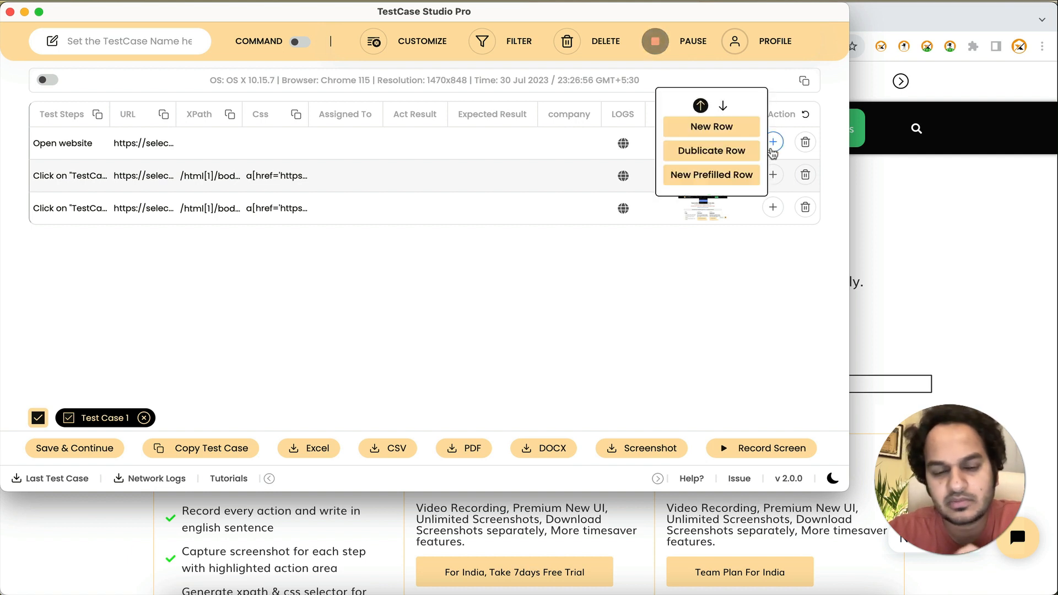
{"action": "left_click", "coordinate": [692, 175]}
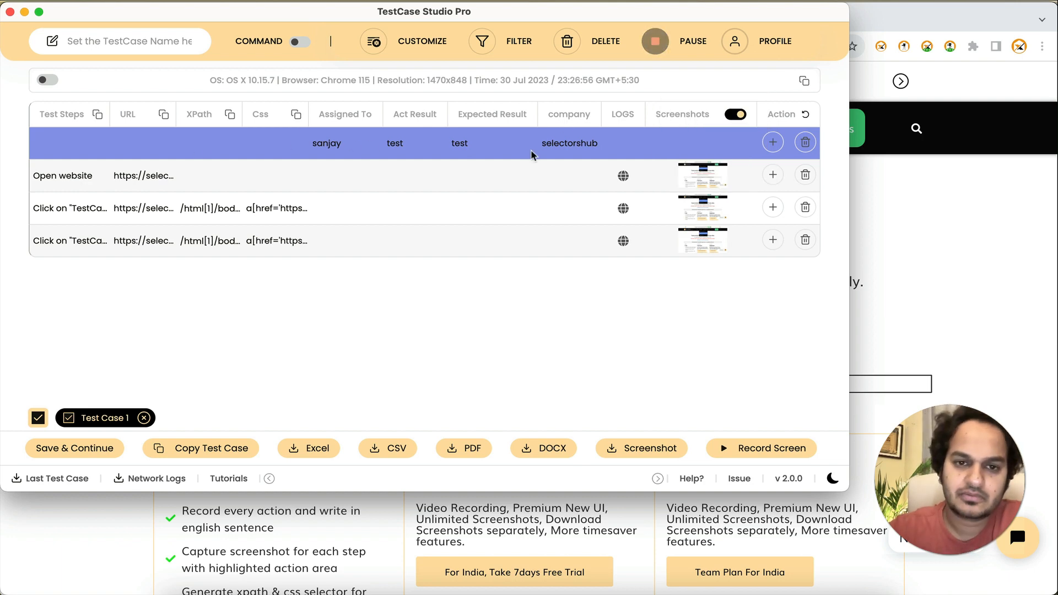
- Close the recorder, start a new recording on the plans page, and return to the recorder with the captured PRO steps
{"action": "left_click", "coordinate": [10, 12]}
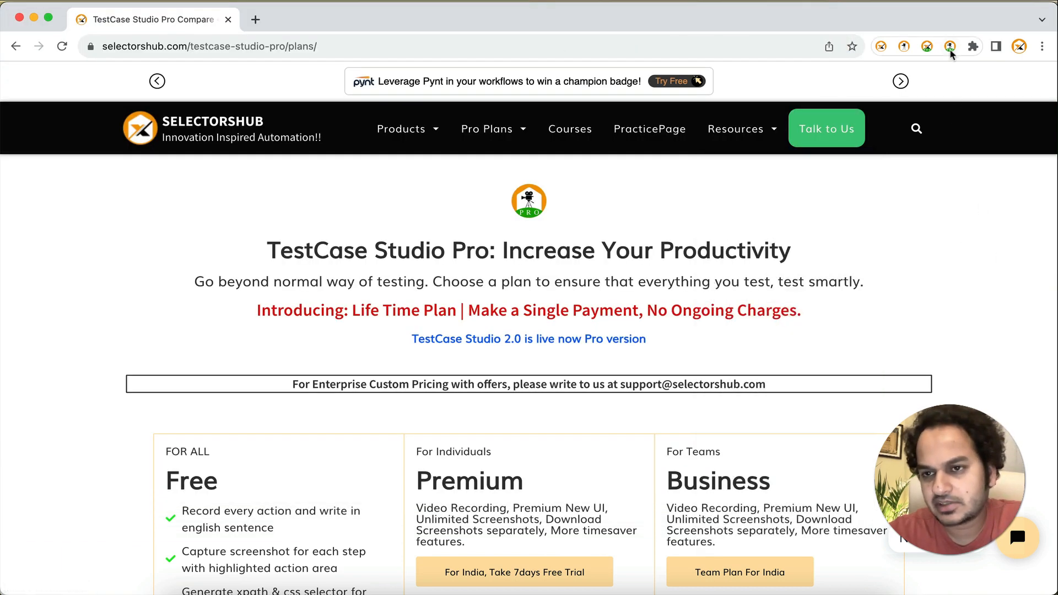
{"action": "left_click", "coordinate": [951, 47]}
{"action": "left_click", "coordinate": [984, 222]}
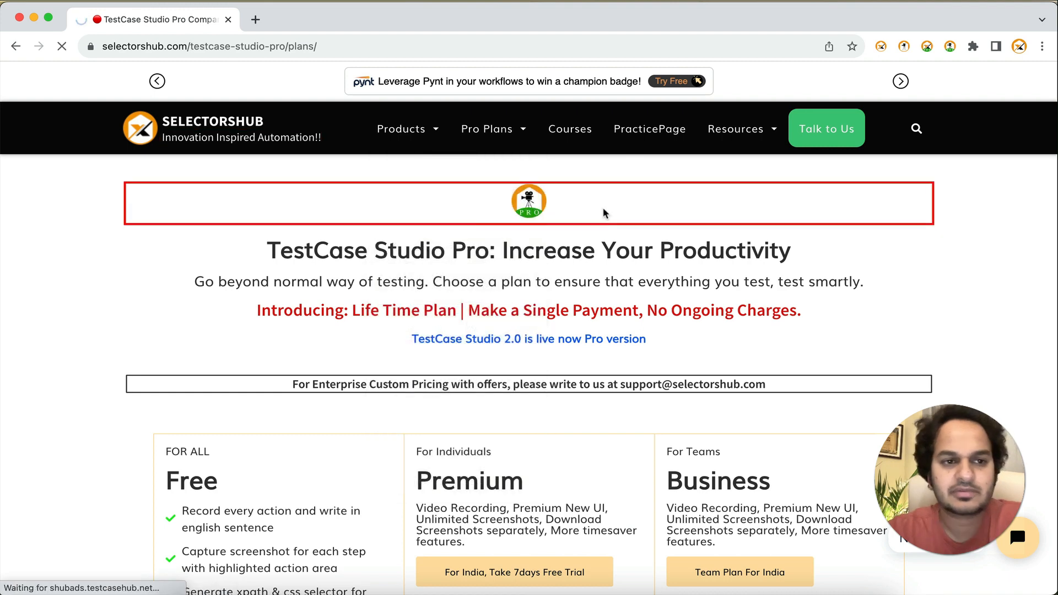
{"action": "key", "text": "super+grave"}
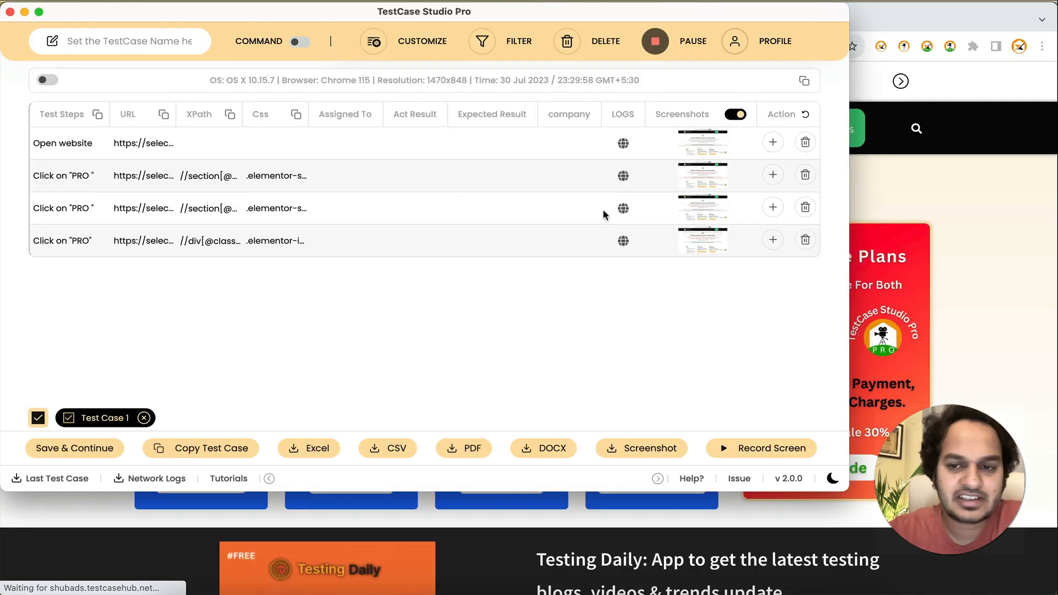
- Insert the prefilled row above the new recording's Open website step and export the test case to Excel
{"action": "mouse_move", "coordinate": [780, 148]}
{"action": "left_click", "coordinate": [715, 178]}
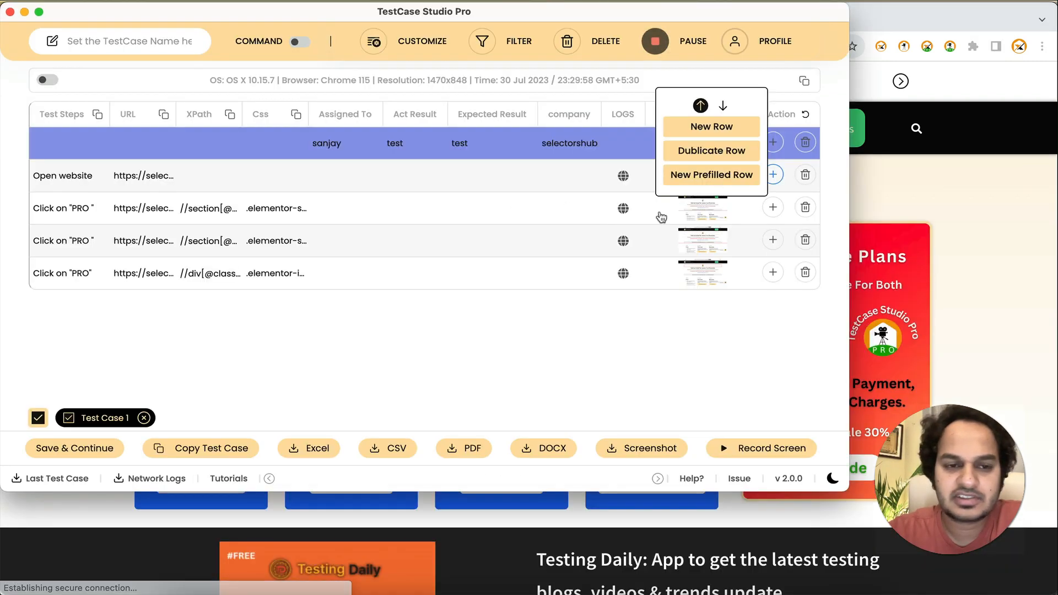
{"action": "left_click", "coordinate": [319, 448]}
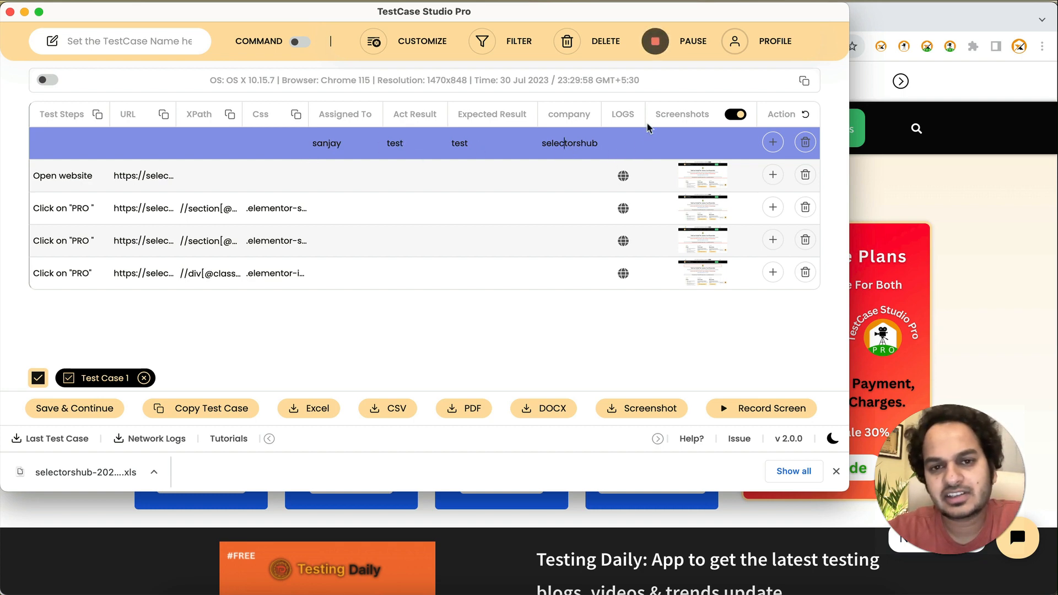
- Add a second prefilled row in the customization settings and enter the assignee's name followed by 1 under Assigned To
{"action": "left_click", "coordinate": [373, 41]}
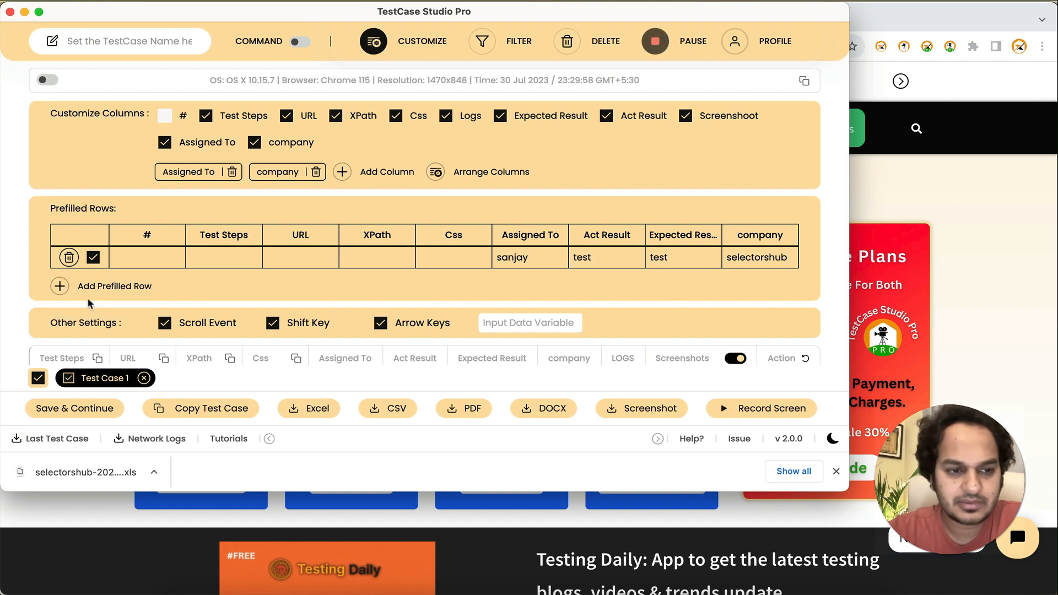
{"action": "left_click", "coordinate": [61, 285]}
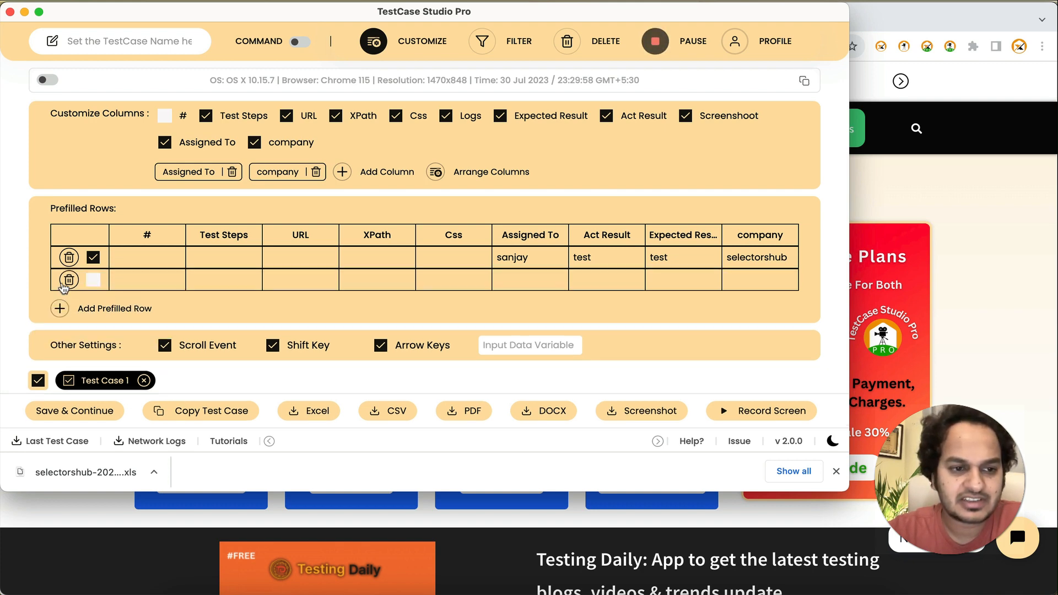
{"action": "left_click", "coordinate": [506, 280]}
{"action": "type", "text": "Sanjay"}
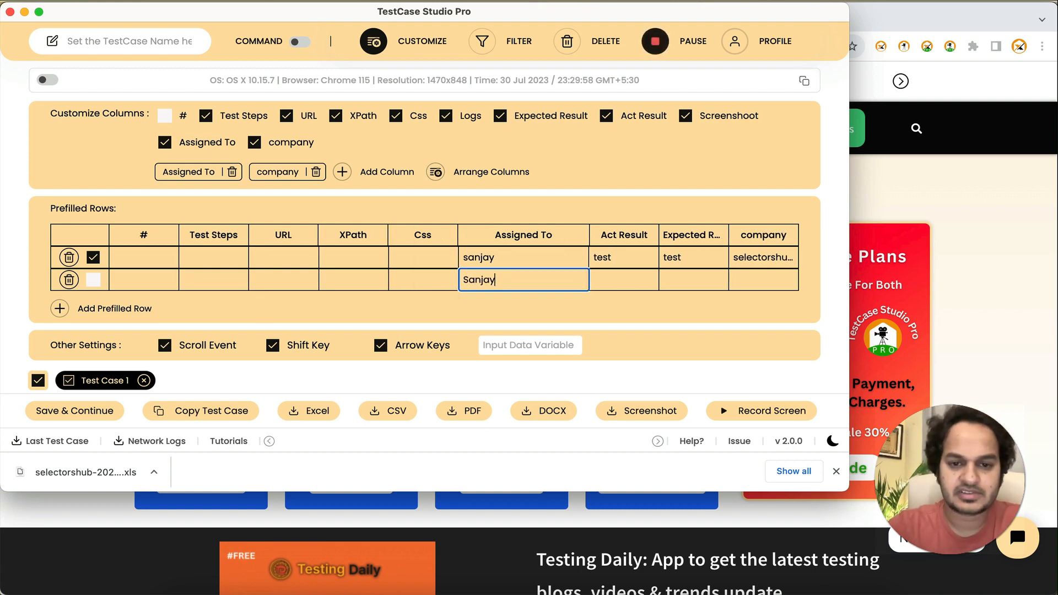
{"action": "key", "text": "Tab"}
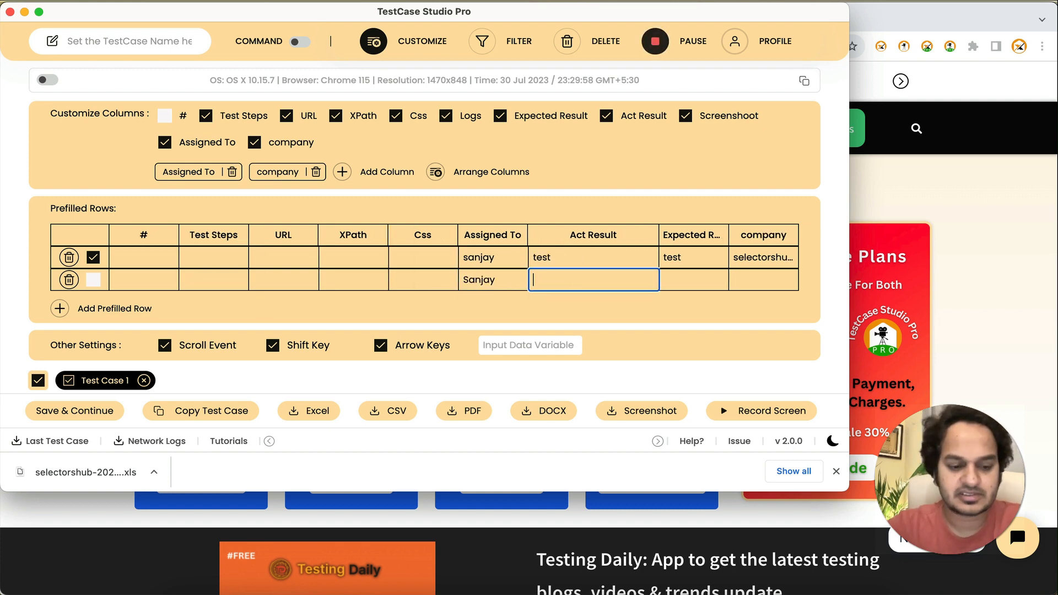
{"action": "left_click", "coordinate": [506, 279]}
{"action": "type", "text": "1"}
- Set the second prefilled row's Act Result to "test1" and make that row the active prefilled row
{"action": "left_click", "coordinate": [623, 278]}
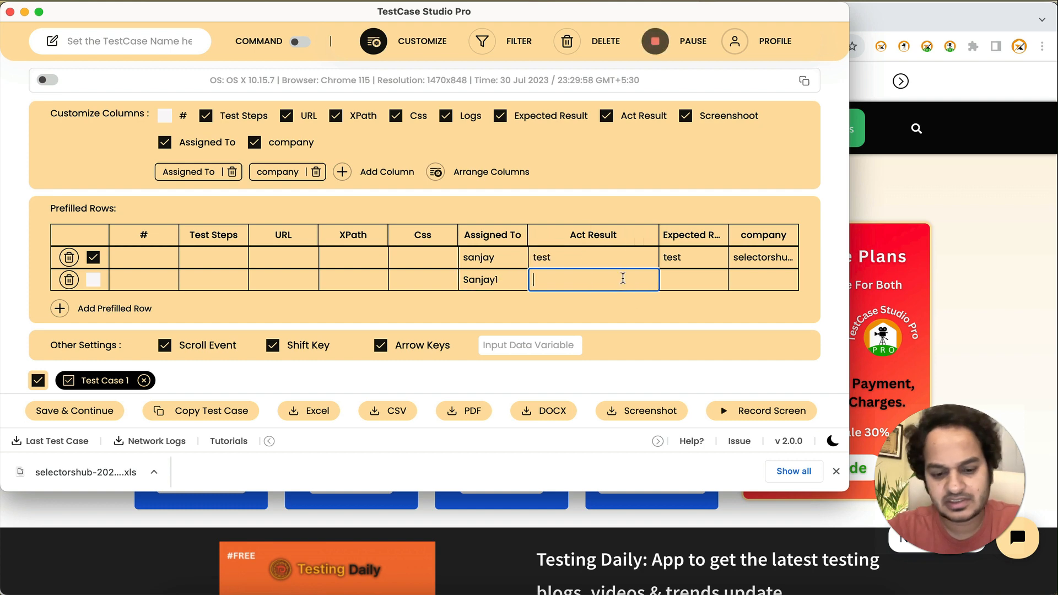
{"action": "type", "text": "test1"}
{"action": "left_click", "coordinate": [725, 281]}
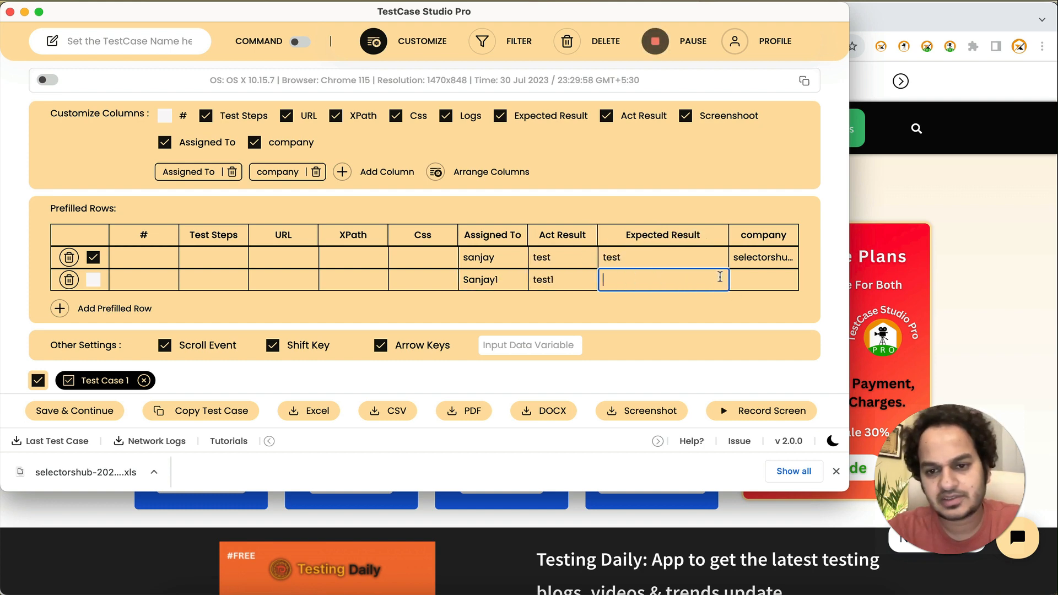
{"action": "left_click", "coordinate": [741, 282]}
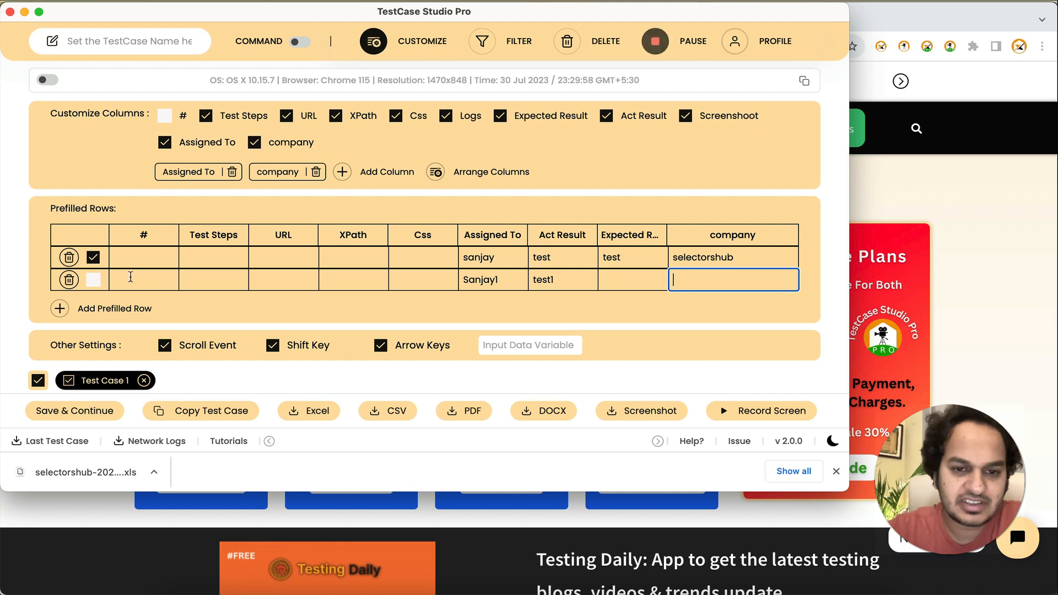
{"action": "left_click", "coordinate": [95, 280]}
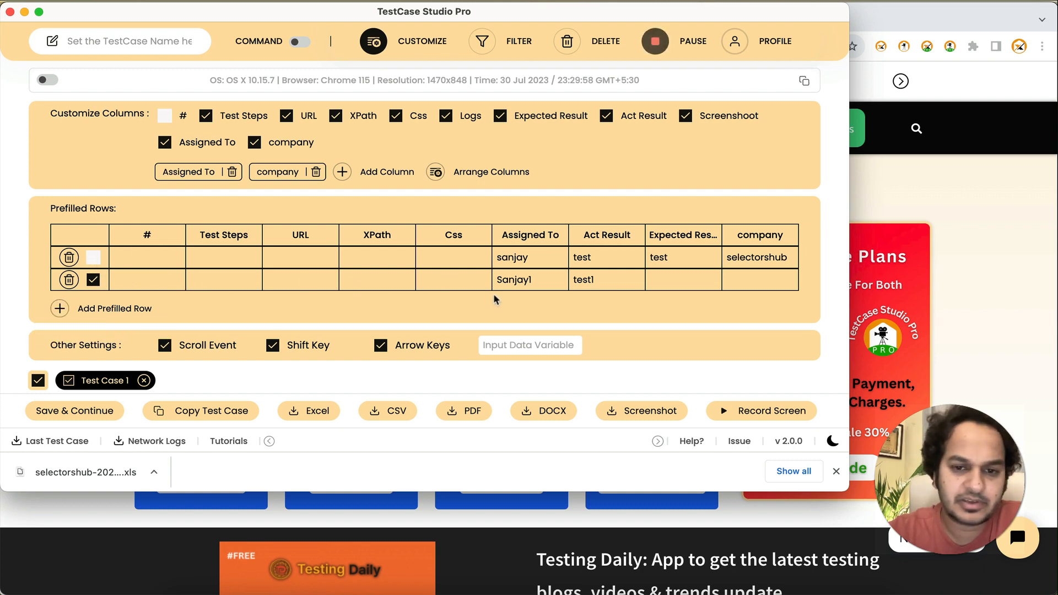
- Delete the prefilled row above the Open website step and insert the newly selected prefilled row in its place
{"action": "left_click", "coordinate": [392, 46]}
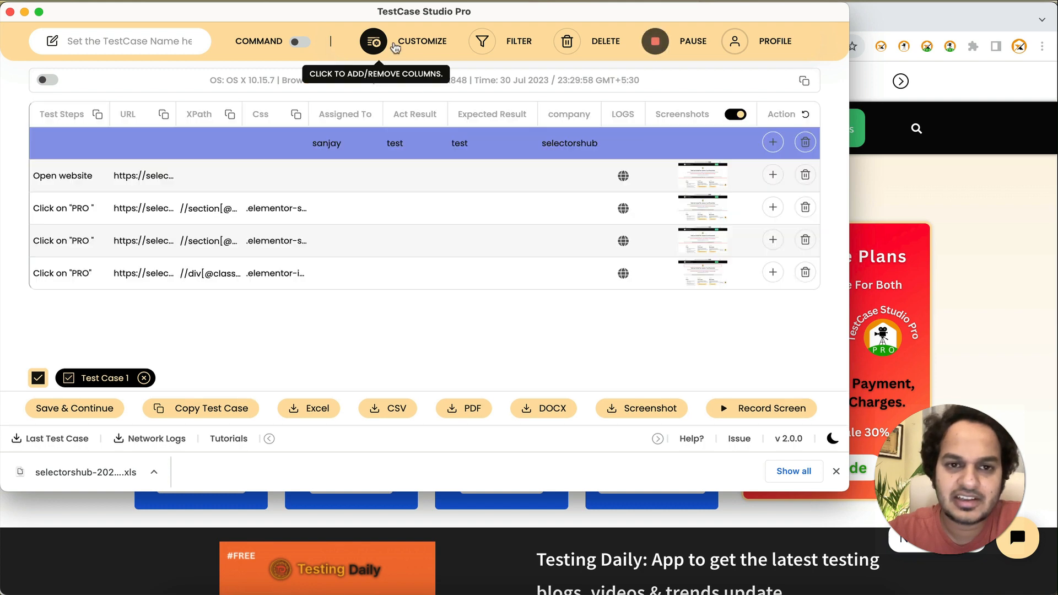
{"action": "left_click", "coordinate": [806, 142]}
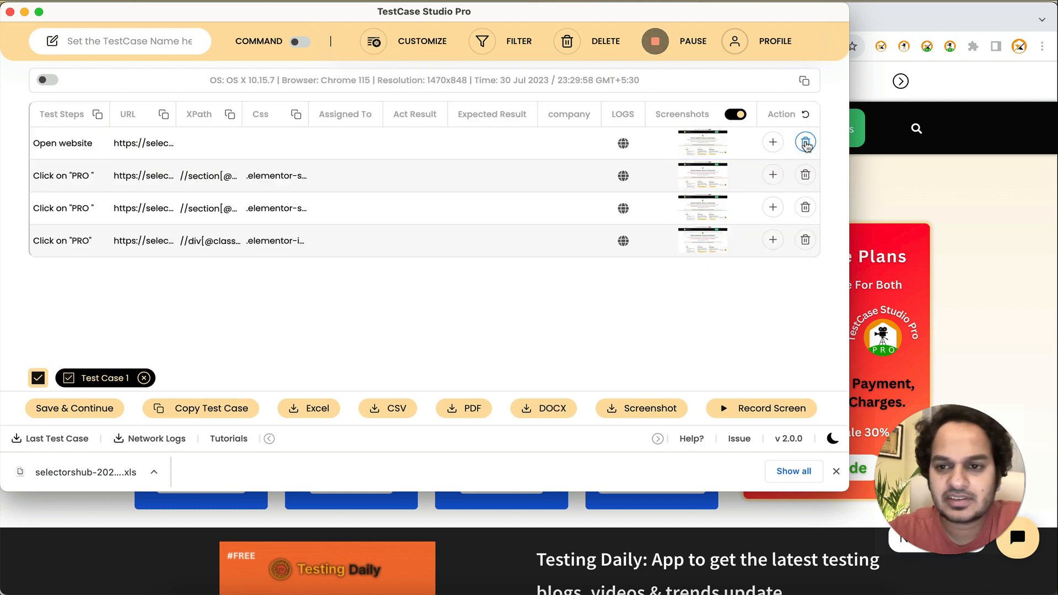
{"action": "left_click", "coordinate": [774, 143]}
{"action": "left_click", "coordinate": [730, 177]}
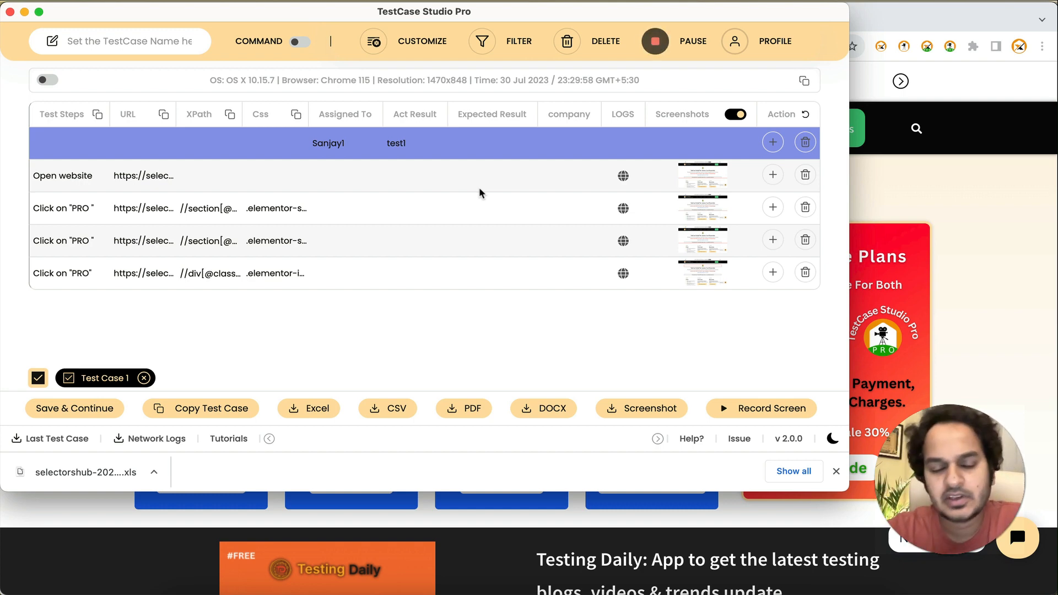
- Close the recorder, switch to the finaltest.xlsx sheet, and reopen TestCase Studio Pro with its window below the sample rows
{"action": "left_click", "coordinate": [10, 13]}
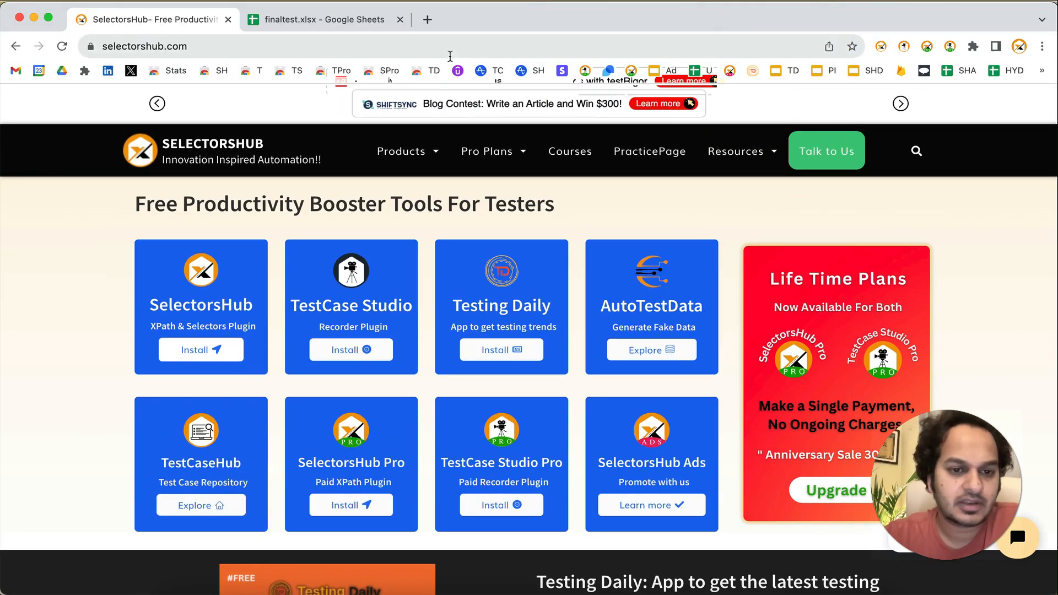
{"action": "left_click", "coordinate": [351, 22]}
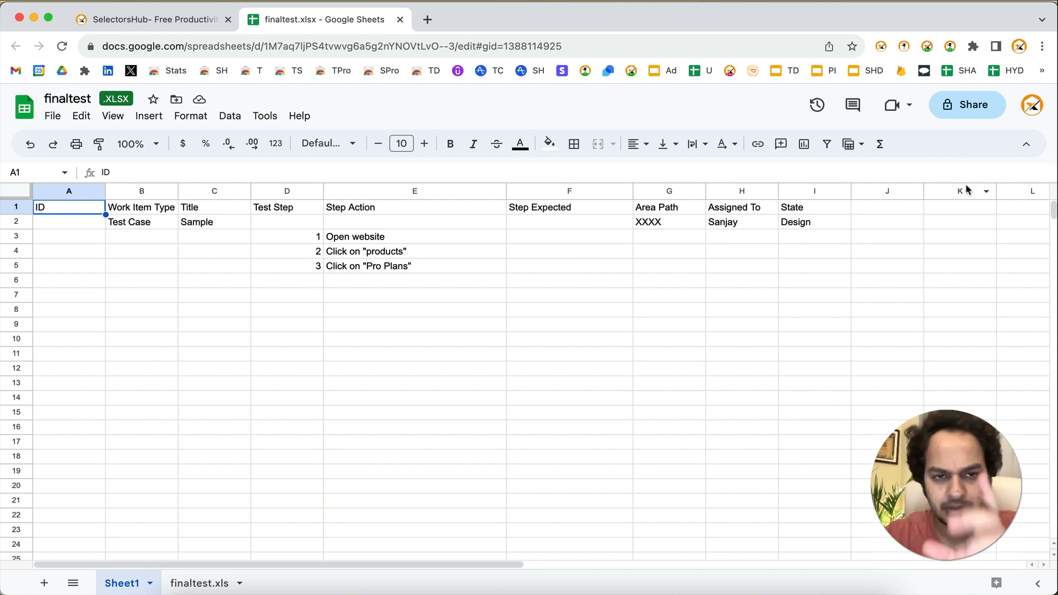
{"action": "left_click", "coordinate": [950, 48]}
{"action": "left_click_drag", "start_coordinate": [629, 18], "coordinate": [677, 299]}
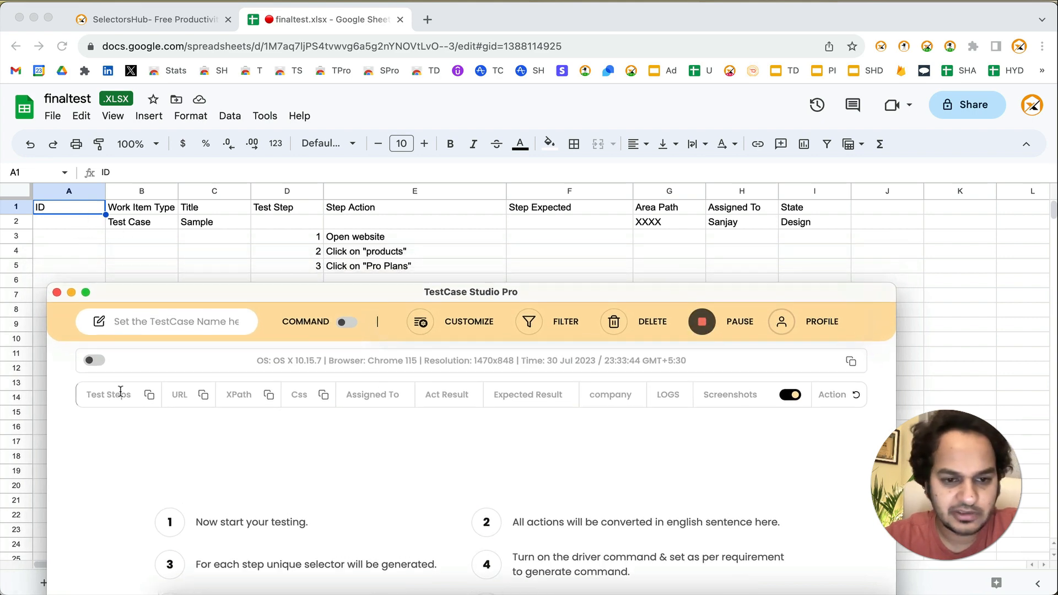
- Open the recorder's customization settings and delete the custom Assigned To column
{"action": "left_click", "coordinate": [428, 325]}
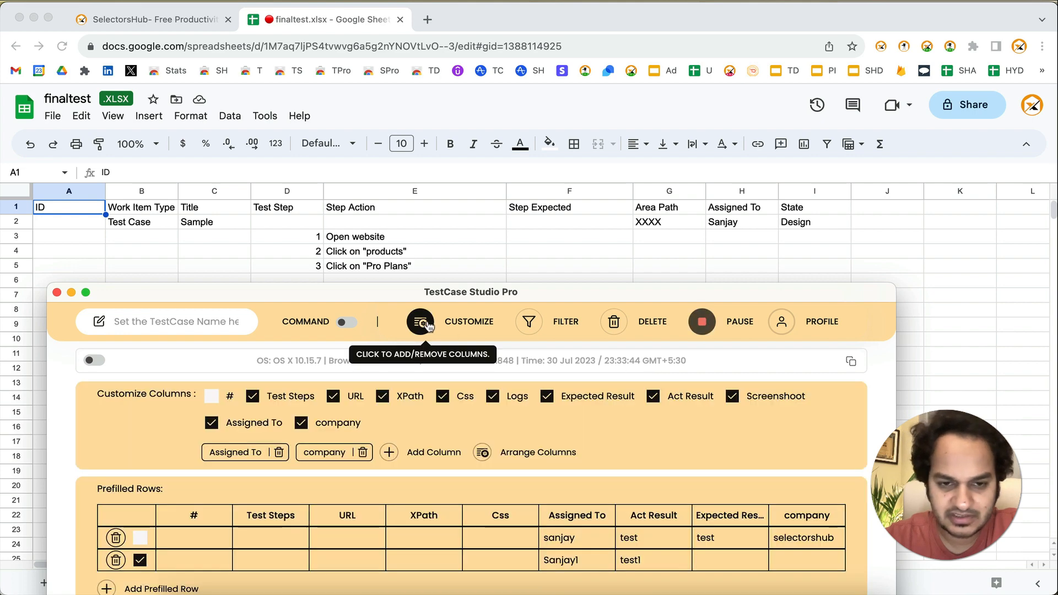
{"action": "left_click_drag", "start_coordinate": [517, 293], "coordinate": [503, 294]}
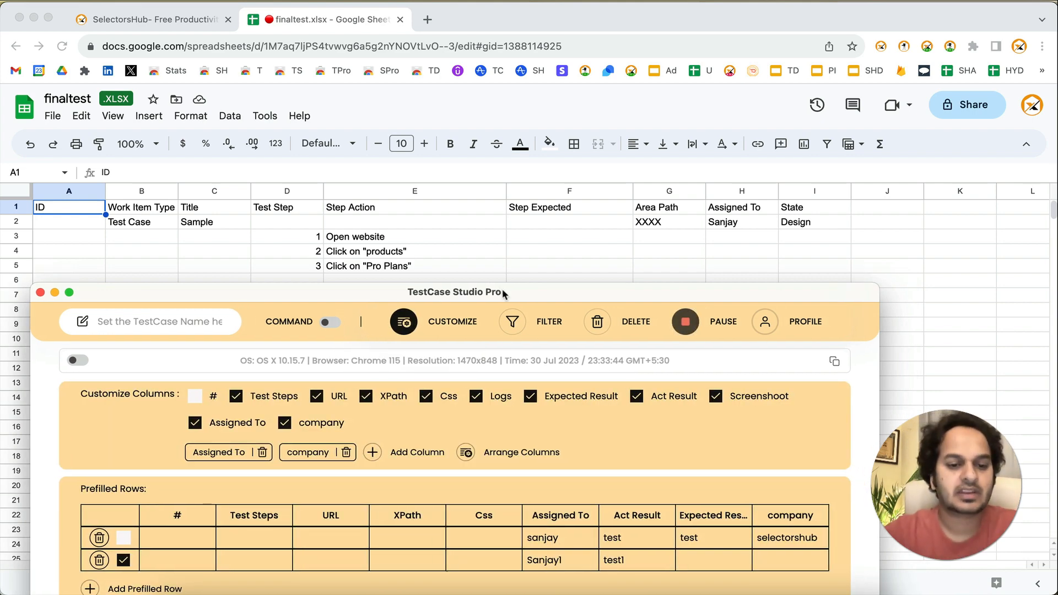
{"action": "left_click", "coordinate": [262, 453]}
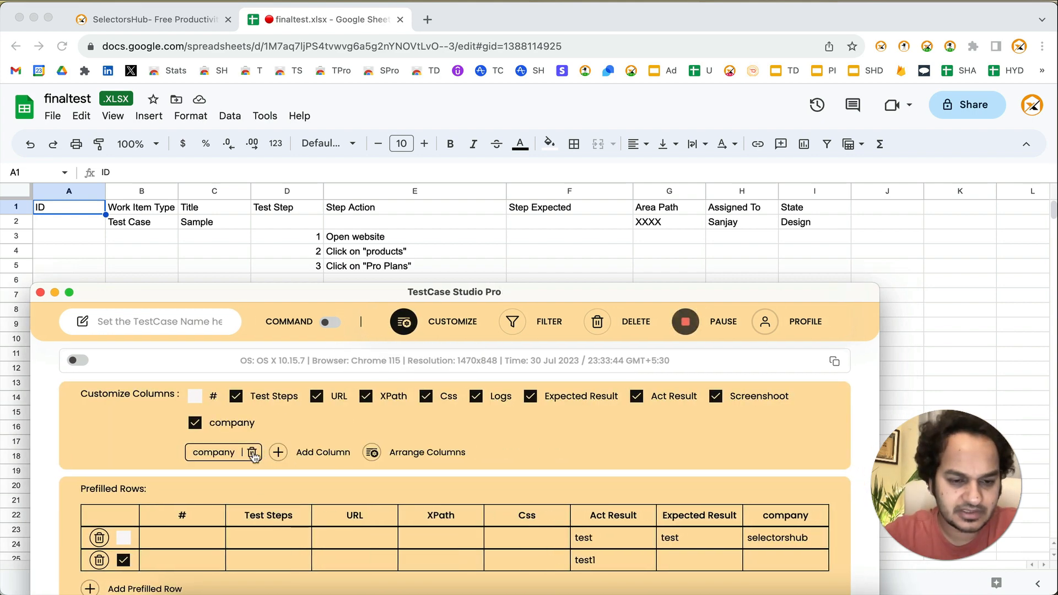
- Delete the custom company column and remove both prefilled rows
{"action": "left_click", "coordinate": [253, 453]}
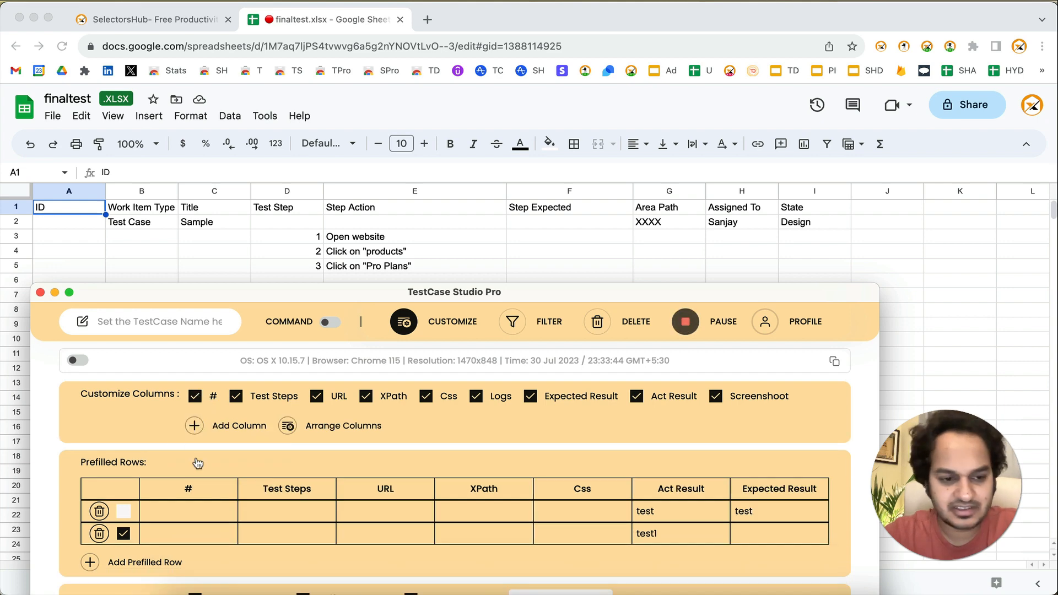
{"action": "left_click", "coordinate": [100, 532]}
{"action": "left_click", "coordinate": [99, 511]}
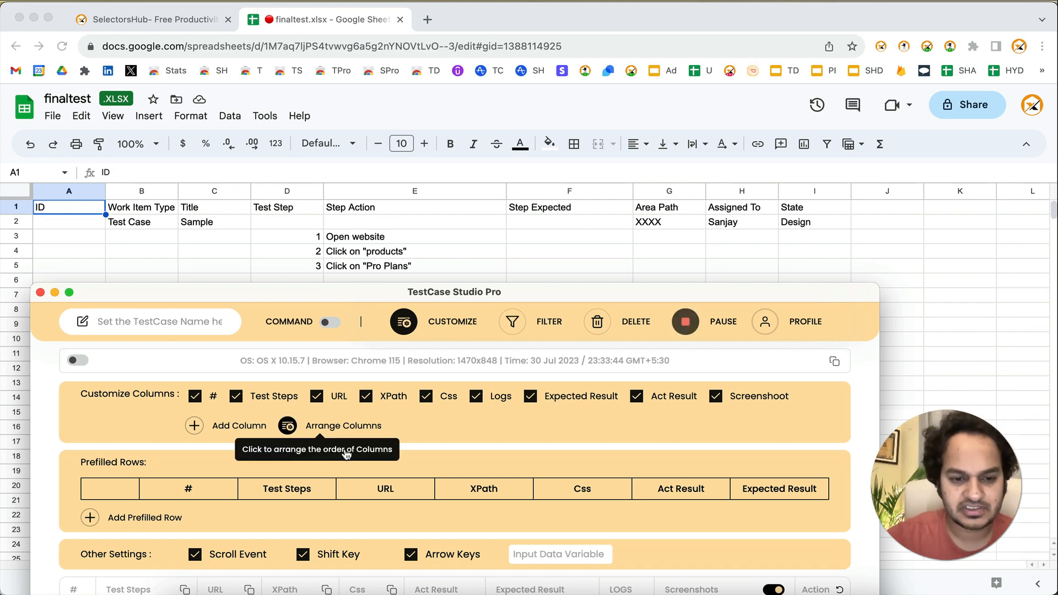
{"action": "double_click", "coordinate": [285, 489]}
{"action": "left_click", "coordinate": [284, 490]}
{"action": "double_click", "coordinate": [284, 489]}
{"action": "left_click_drag", "start_coordinate": [284, 489], "coordinate": [264, 489]}
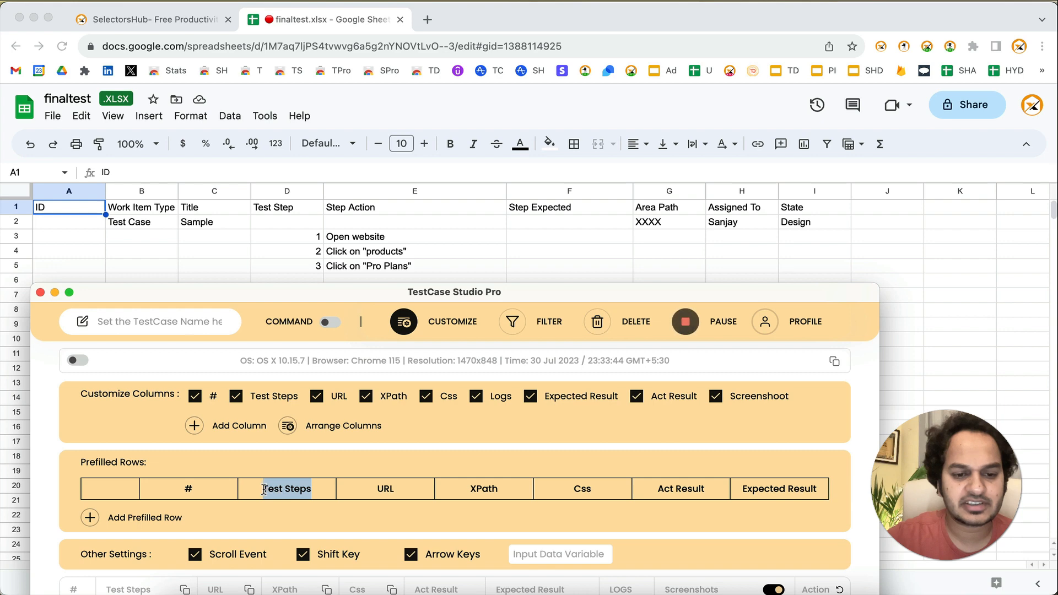
- Rename the Test Steps column header to "Steps" in the recorder table and return to the customization settings
{"action": "left_click", "coordinate": [404, 321]}
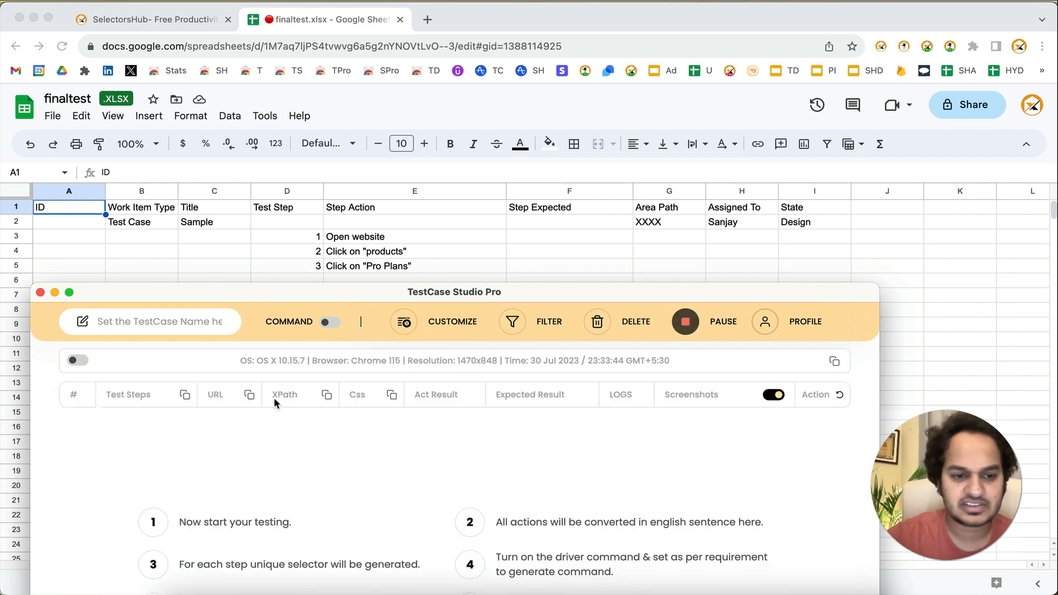
{"action": "left_click", "coordinate": [120, 395]}
{"action": "double_click", "coordinate": [117, 394]}
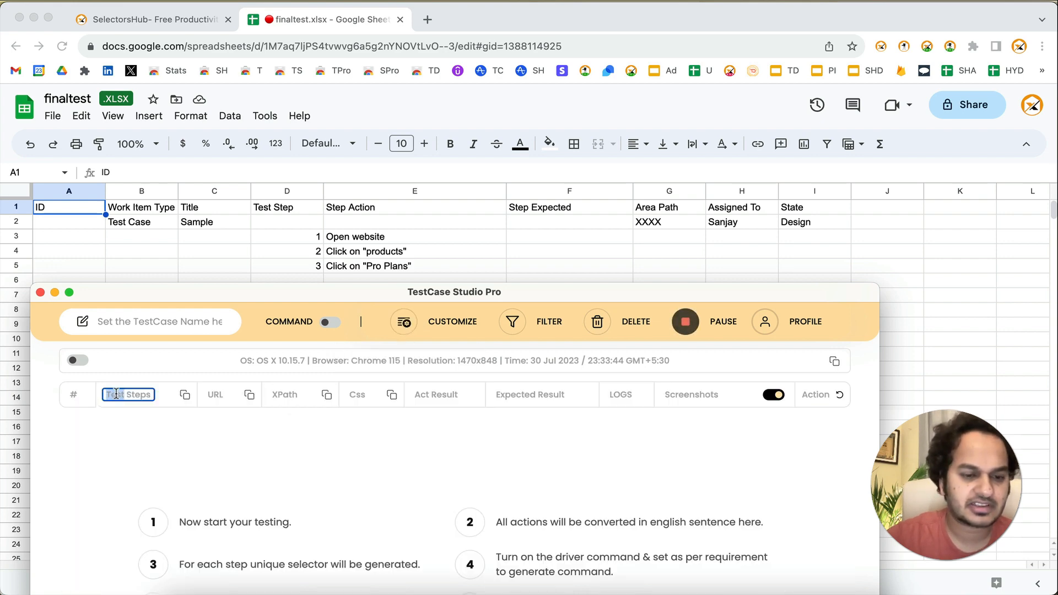
{"action": "key", "text": "BackSpace"}
{"action": "left_click", "coordinate": [177, 470]}
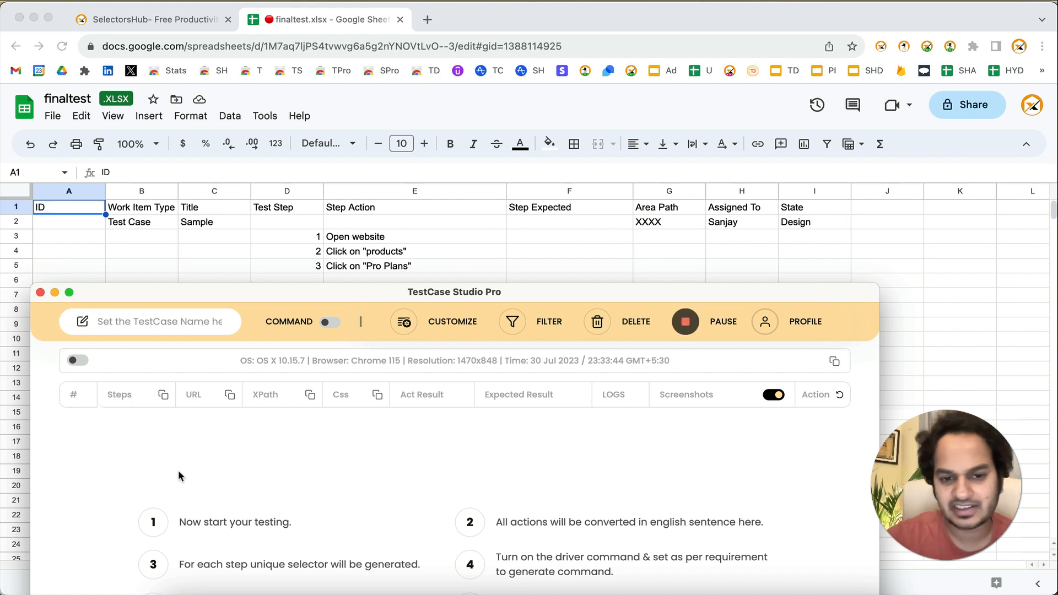
{"action": "left_click", "coordinate": [404, 321]}
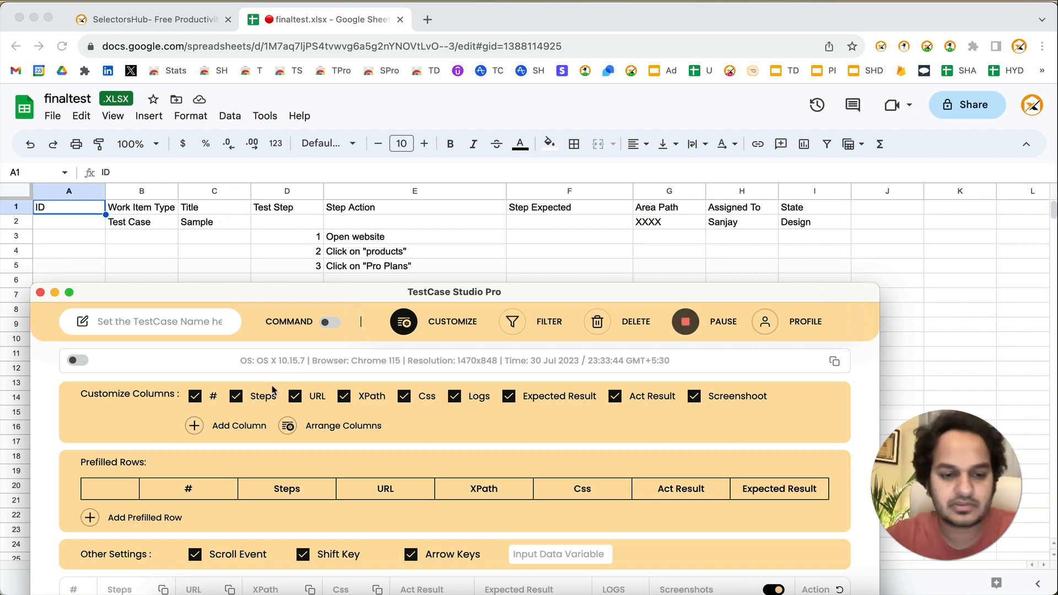
- Add two custom columns named "ID" and "Work Item Type"
{"action": "left_click", "coordinate": [218, 425]}
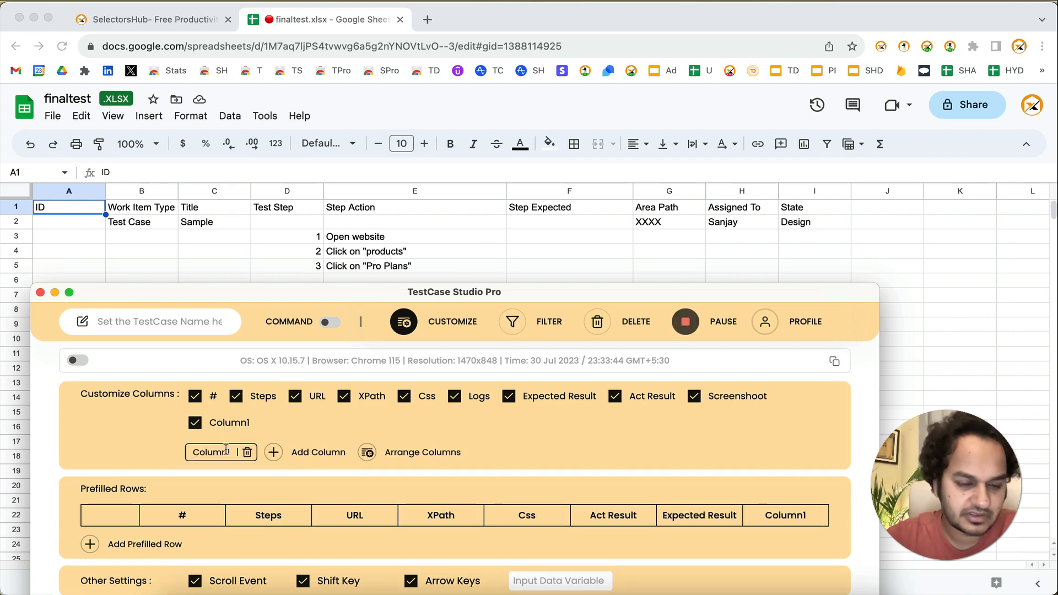
{"action": "double_click", "coordinate": [226, 449]}
{"action": "type", "text": "ID"}
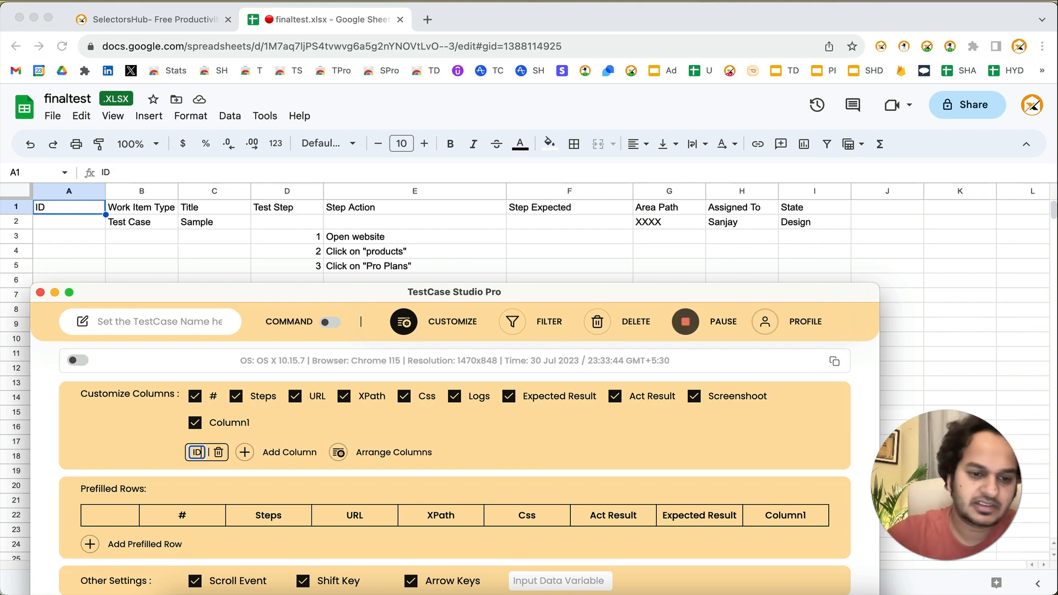
{"action": "left_click", "coordinate": [233, 462]}
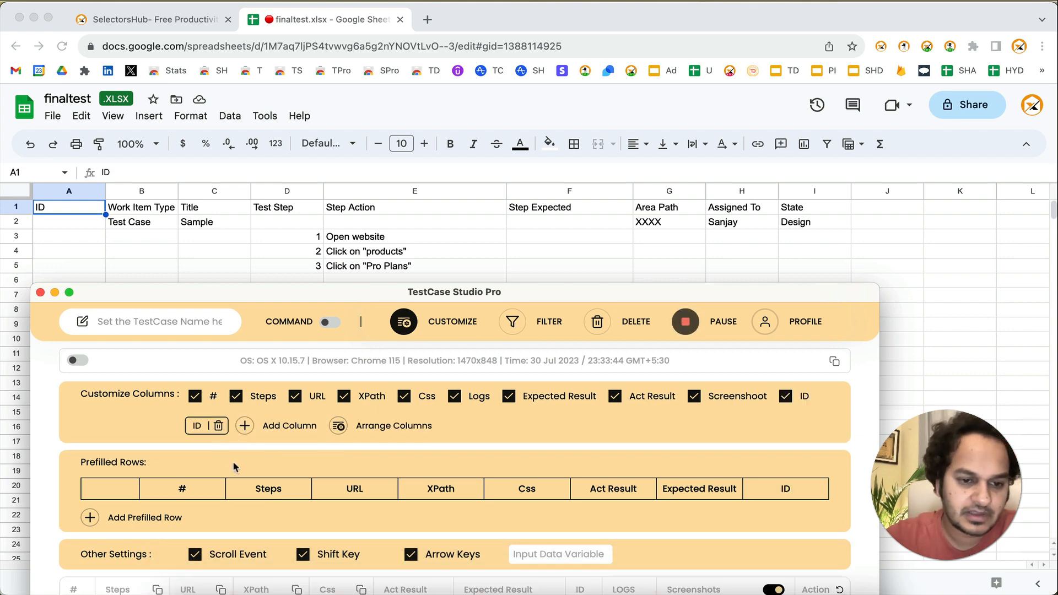
{"action": "left_click", "coordinate": [245, 426]}
{"action": "double_click", "coordinate": [258, 452]}
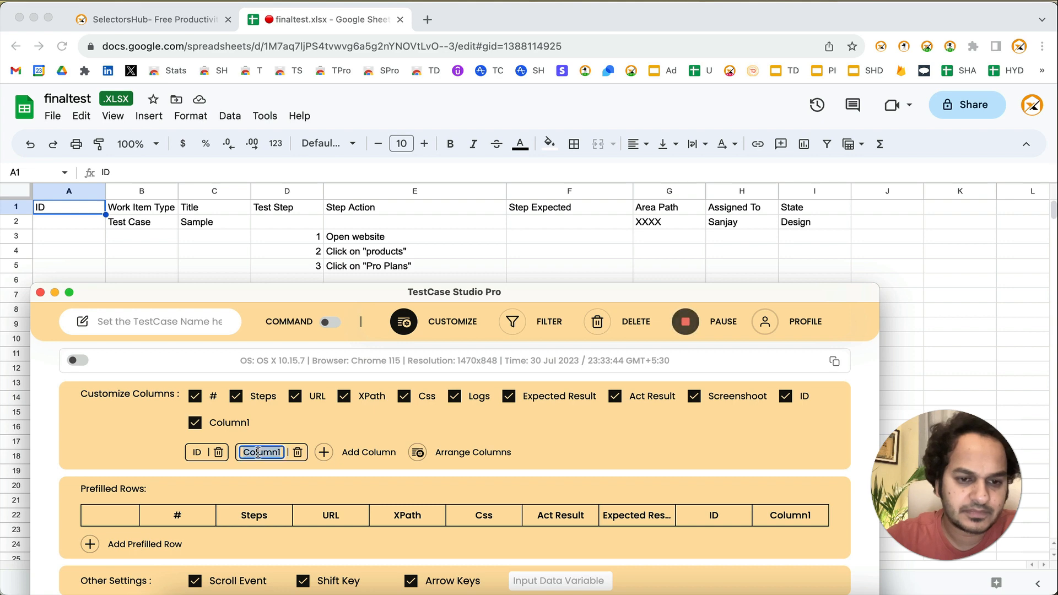
{"action": "type", "text": "Wor"}
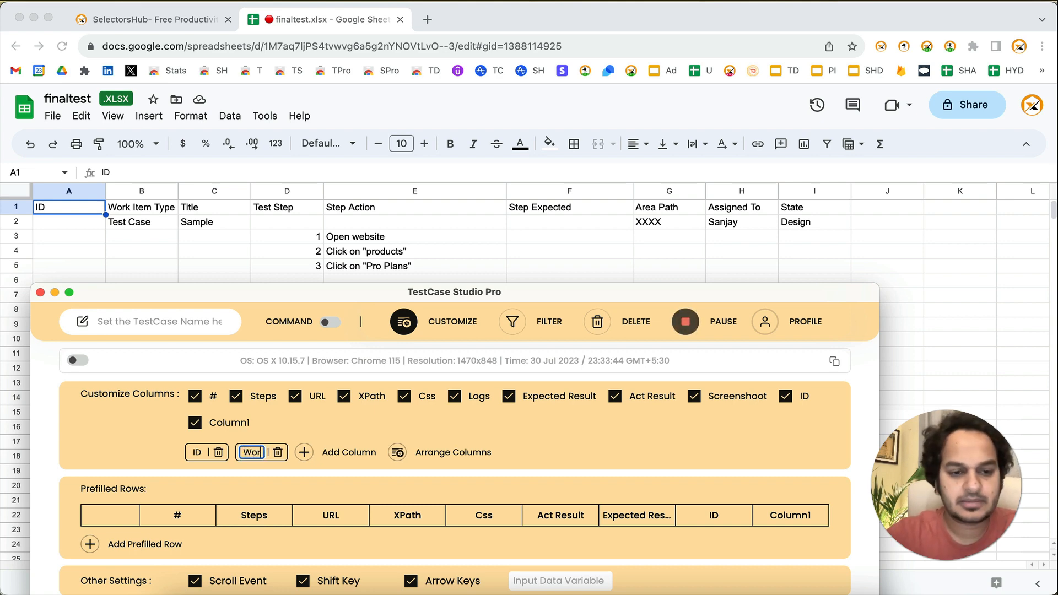
{"action": "type", "text": "k Item Type"}
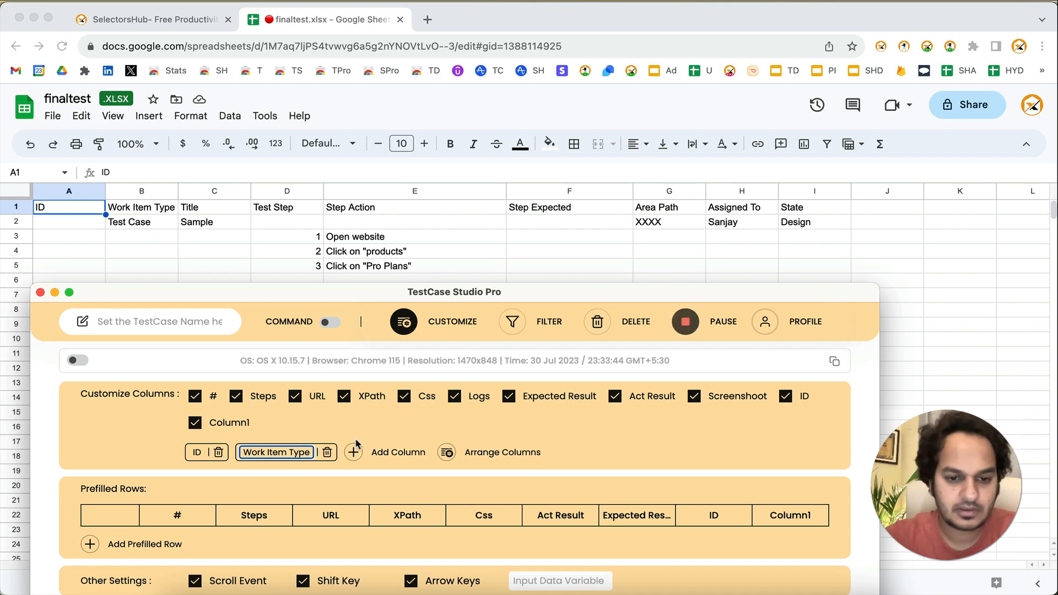
- Add two more custom columns named "Title" and "Area Path" after Work Item Type
{"action": "left_click", "coordinate": [383, 454]}
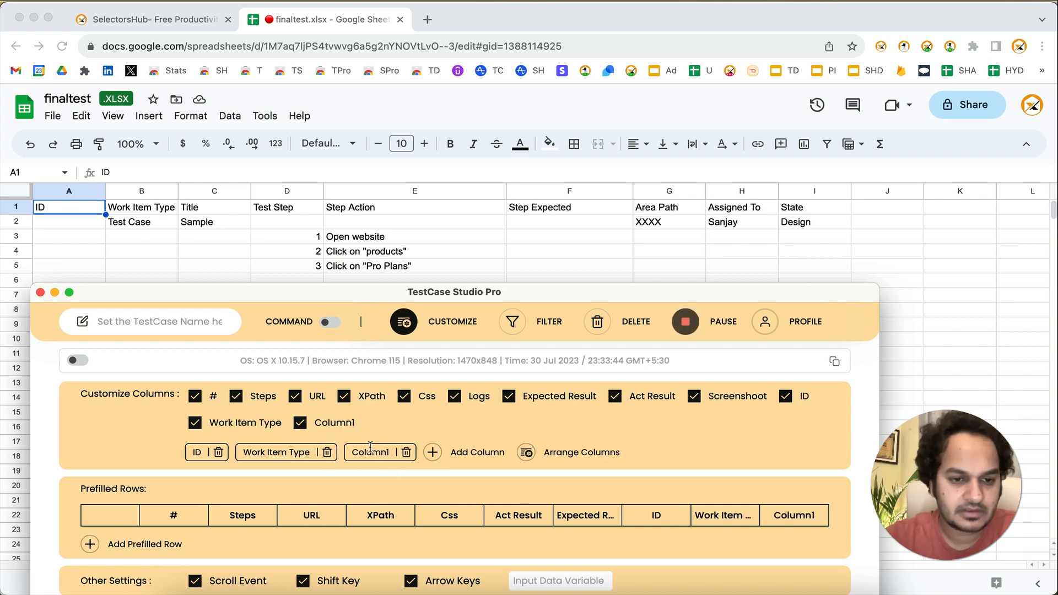
{"action": "double_click", "coordinate": [370, 447]}
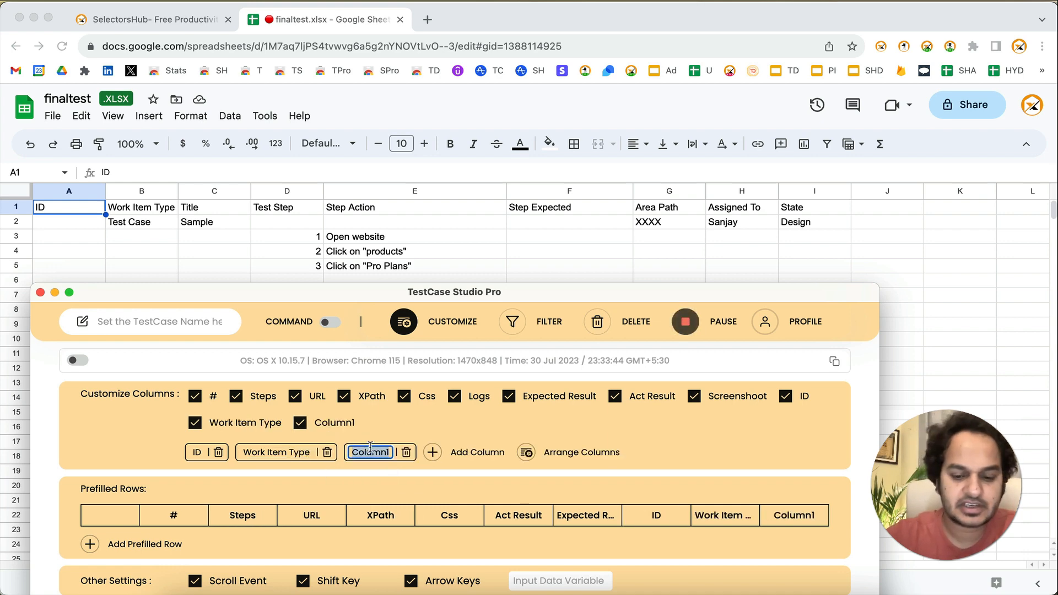
{"action": "type", "text": "Title"}
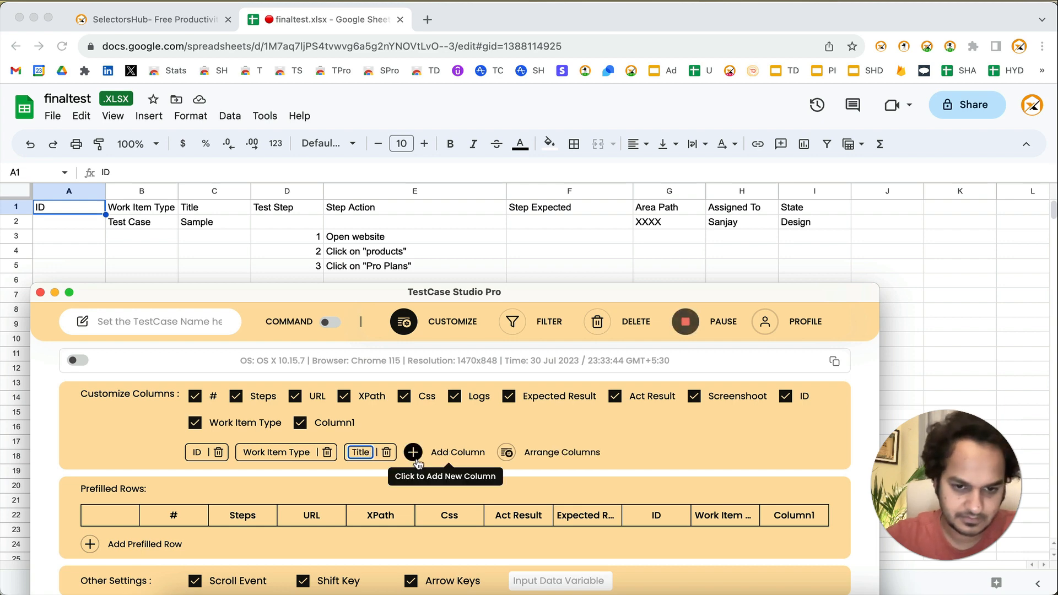
{"action": "left_click", "coordinate": [415, 456]}
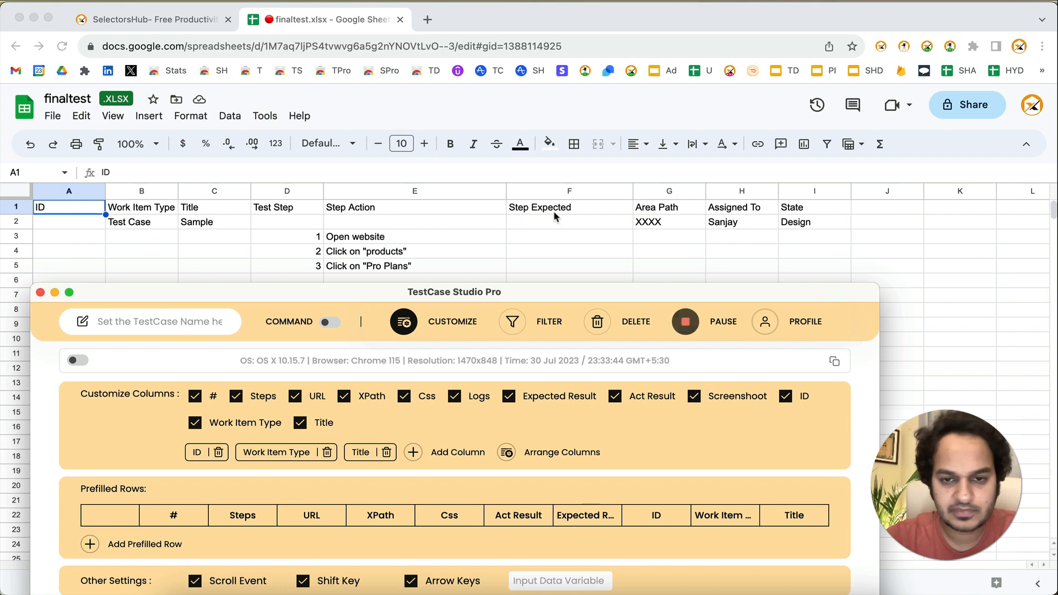
{"action": "left_click", "coordinate": [415, 453]}
{"action": "type", "text": "Ar"}
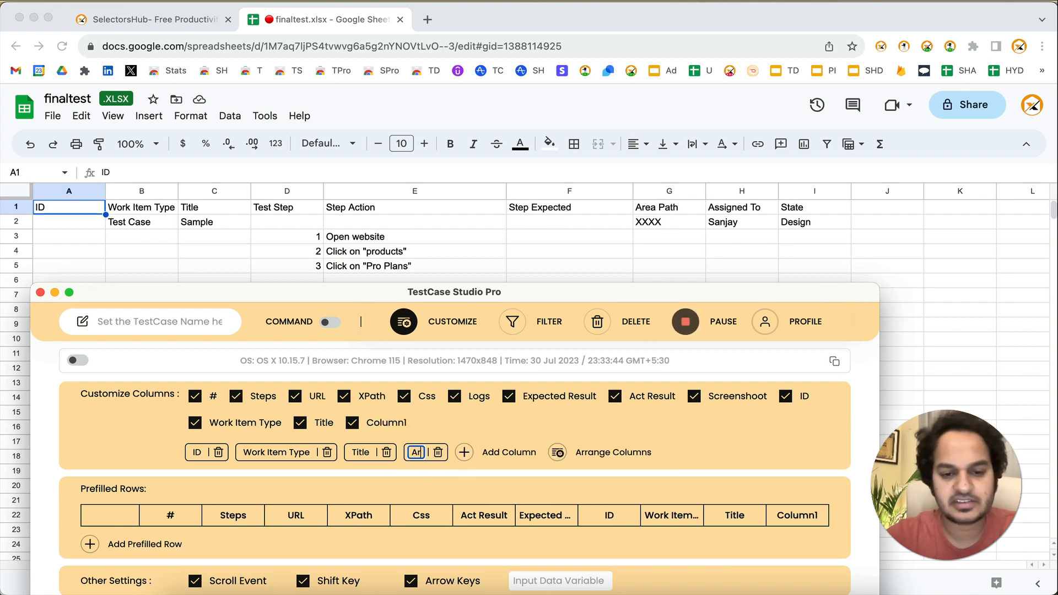
{"action": "type", "text": "ea Path"}
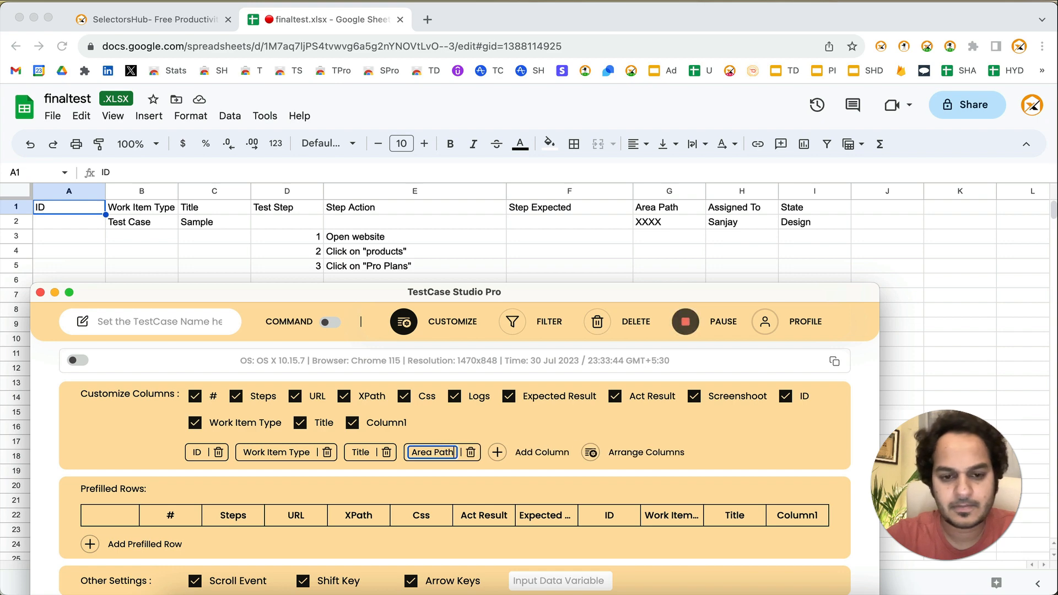
- Add the custom columns "Assigned To" and "State" after Area Path
{"action": "left_click", "coordinate": [498, 452]}
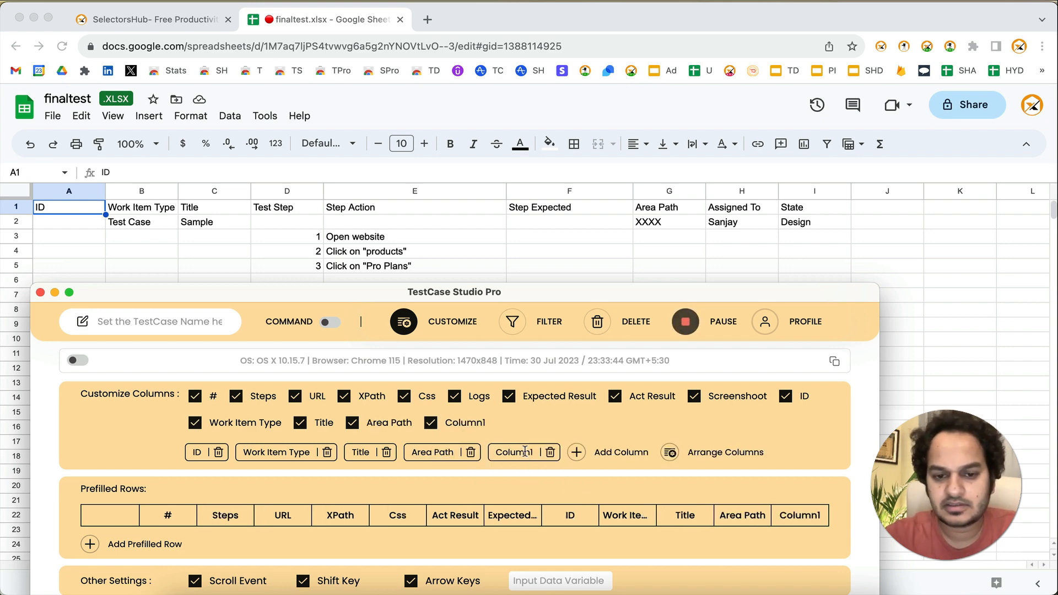
{"action": "double_click", "coordinate": [525, 451]}
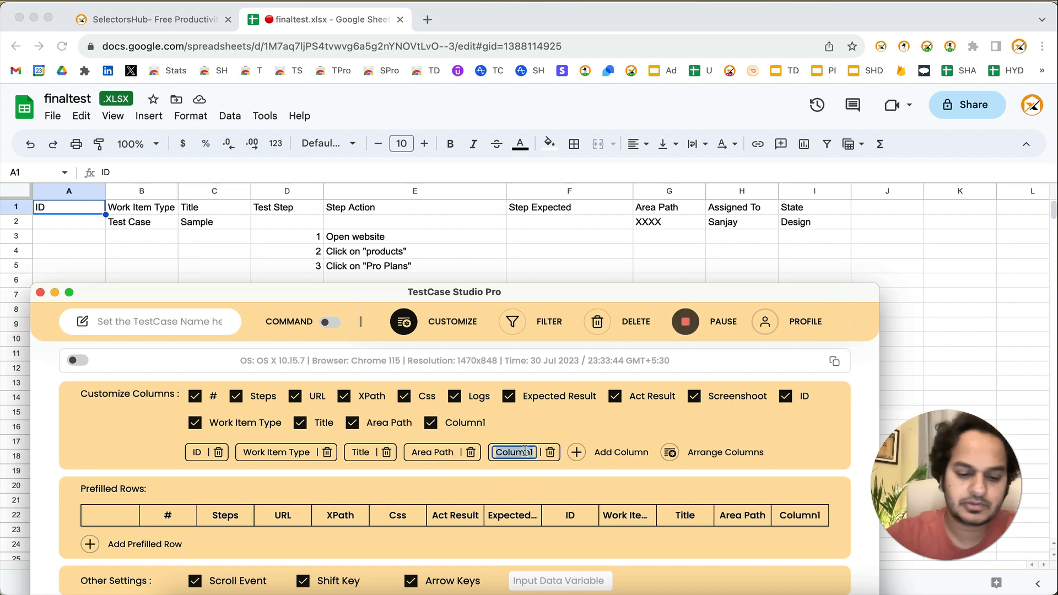
{"action": "type", "text": "Assigned"}
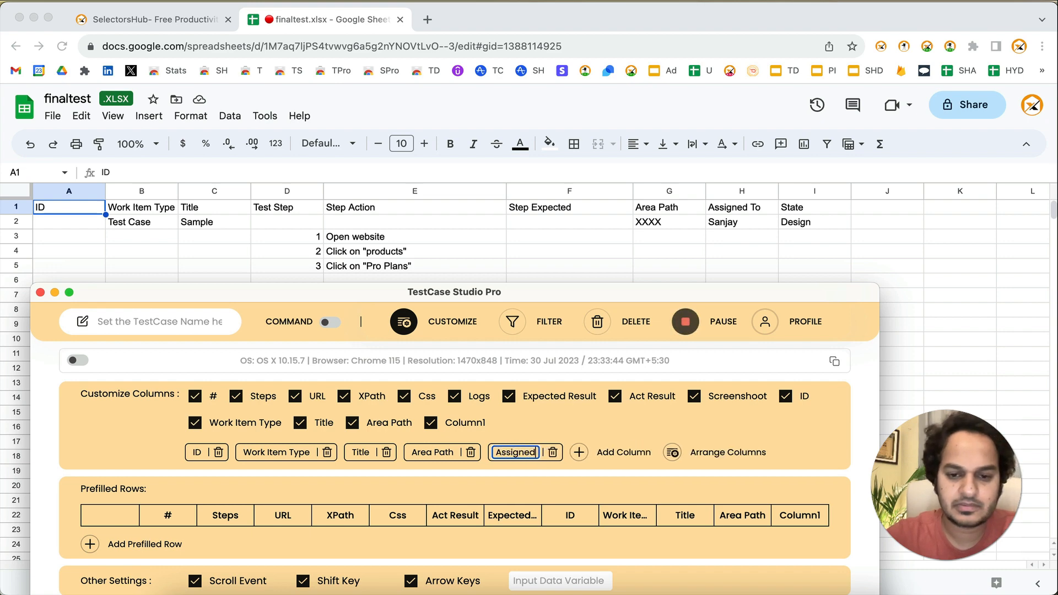
{"action": "type", "text": " To"}
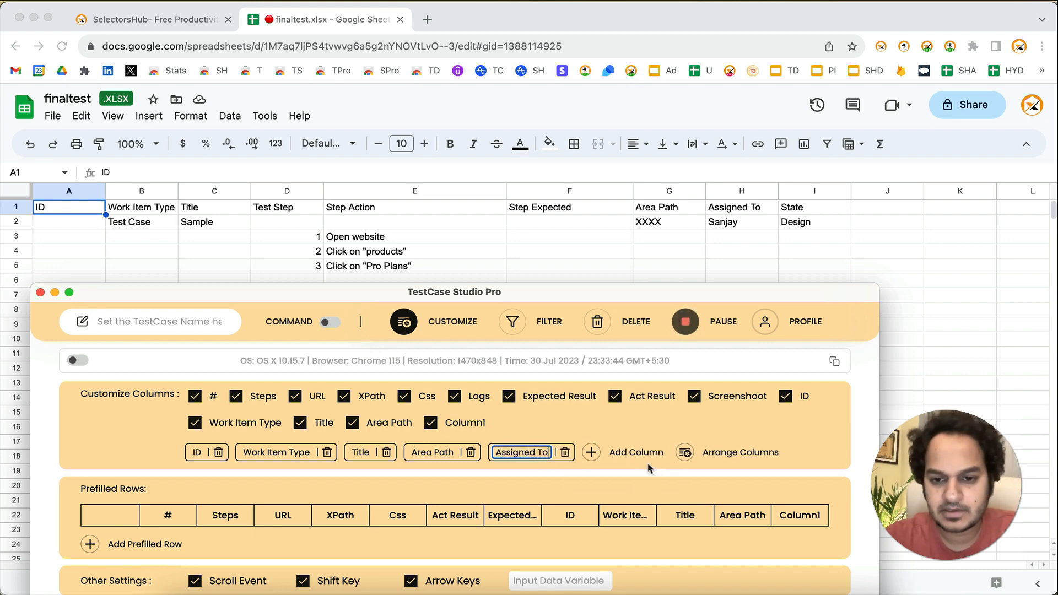
{"action": "left_click", "coordinate": [640, 453]}
{"action": "double_click", "coordinate": [600, 447]}
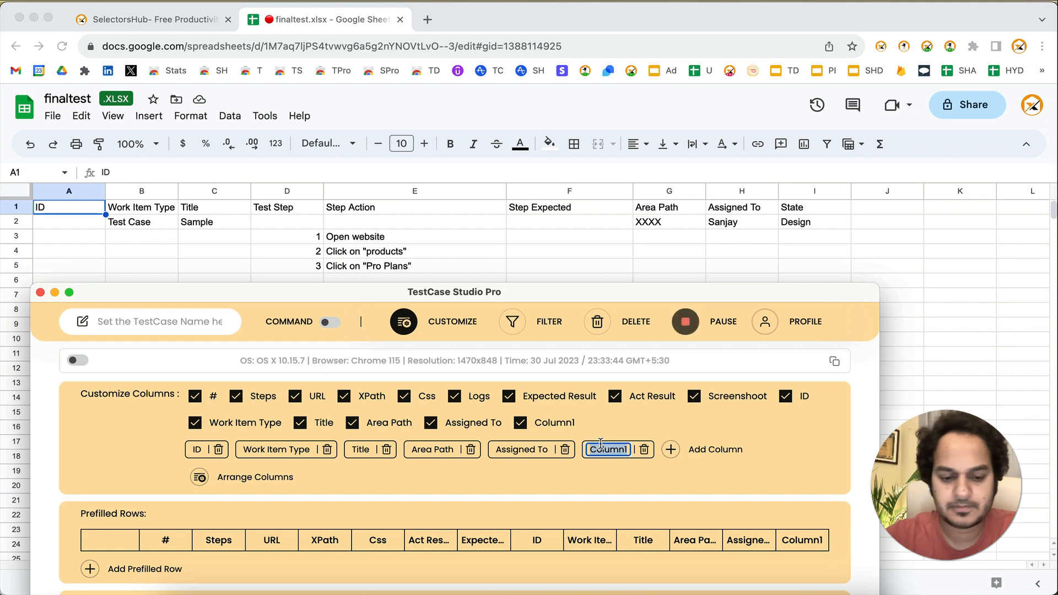
{"action": "type", "text": "State"}
{"action": "left_click", "coordinate": [669, 469]}
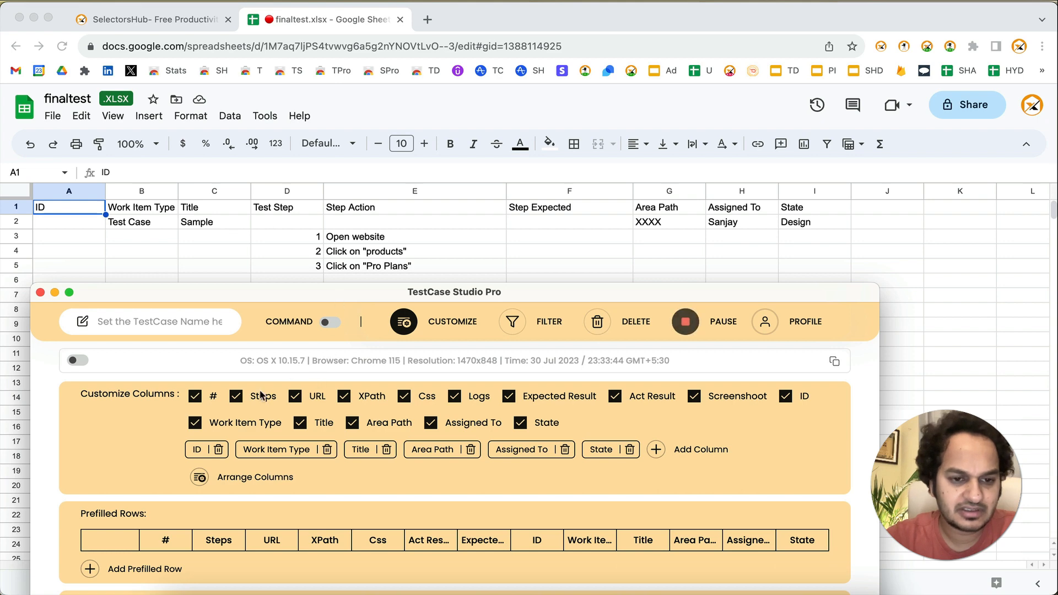
- Hide the URL, XPath, Css, Logs and Act Result columns, and close the customization settings
{"action": "left_click", "coordinate": [296, 397]}
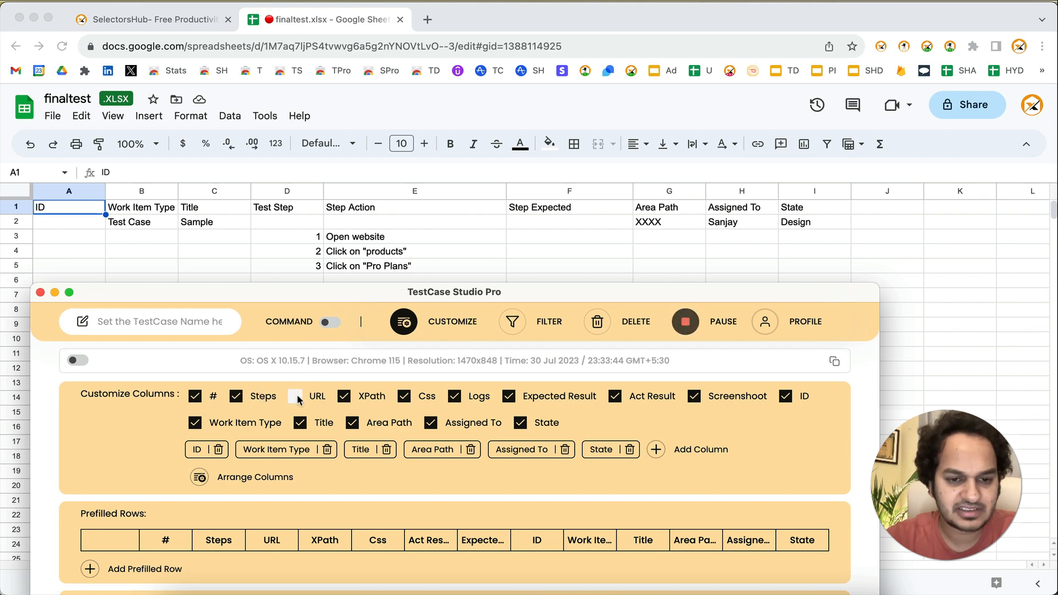
{"action": "left_click", "coordinate": [345, 397]}
{"action": "left_click", "coordinate": [406, 397]}
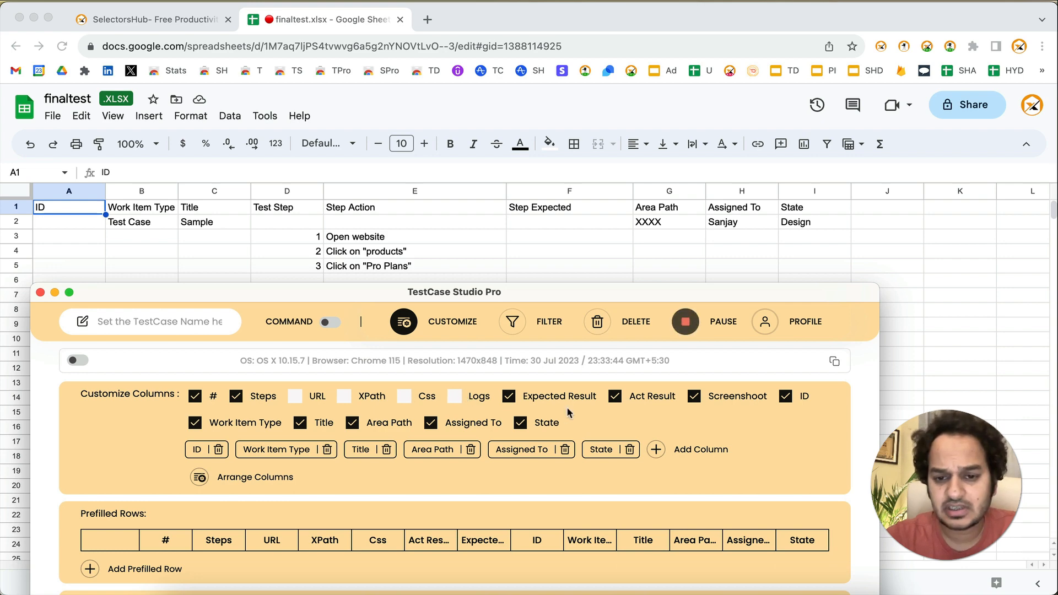
{"action": "left_click", "coordinate": [615, 397]}
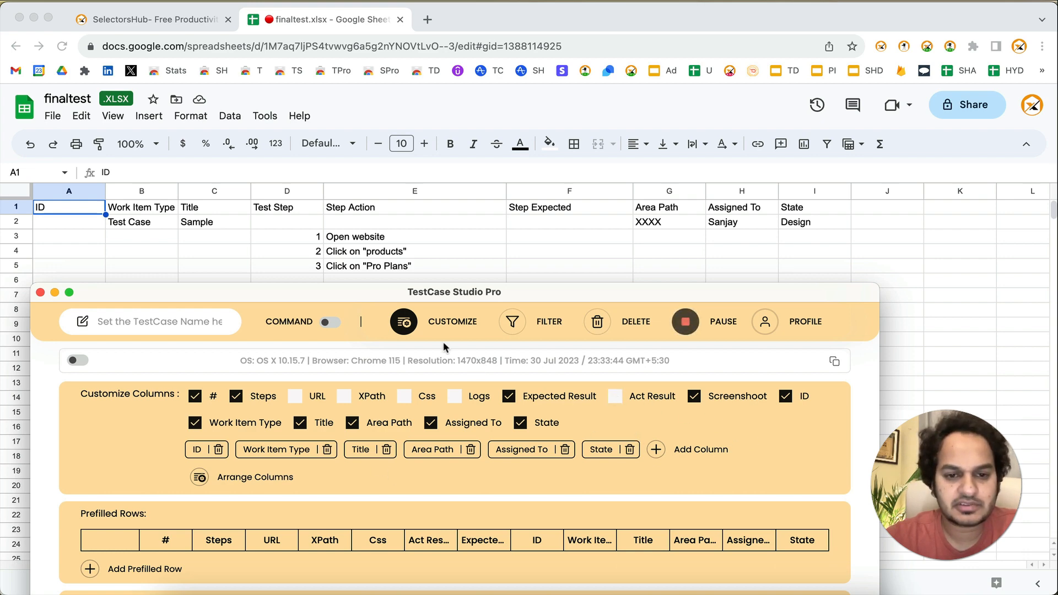
{"action": "left_click", "coordinate": [432, 327]}
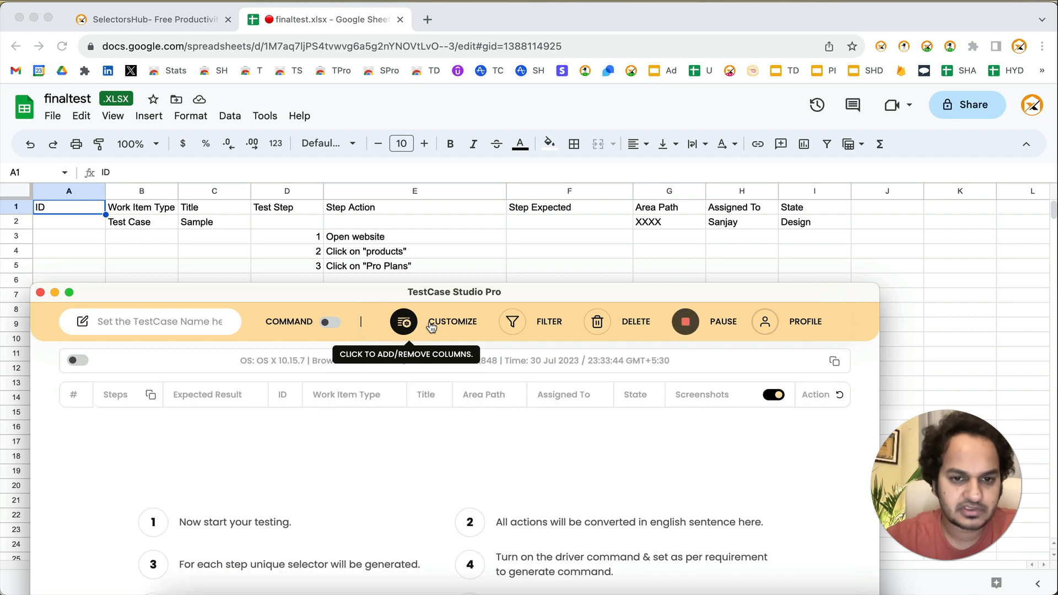
- Rename the # column header to "Test Step" and the adjacent steps column header to "Step Action"
{"action": "left_click_drag", "start_coordinate": [440, 291], "coordinate": [457, 281]}
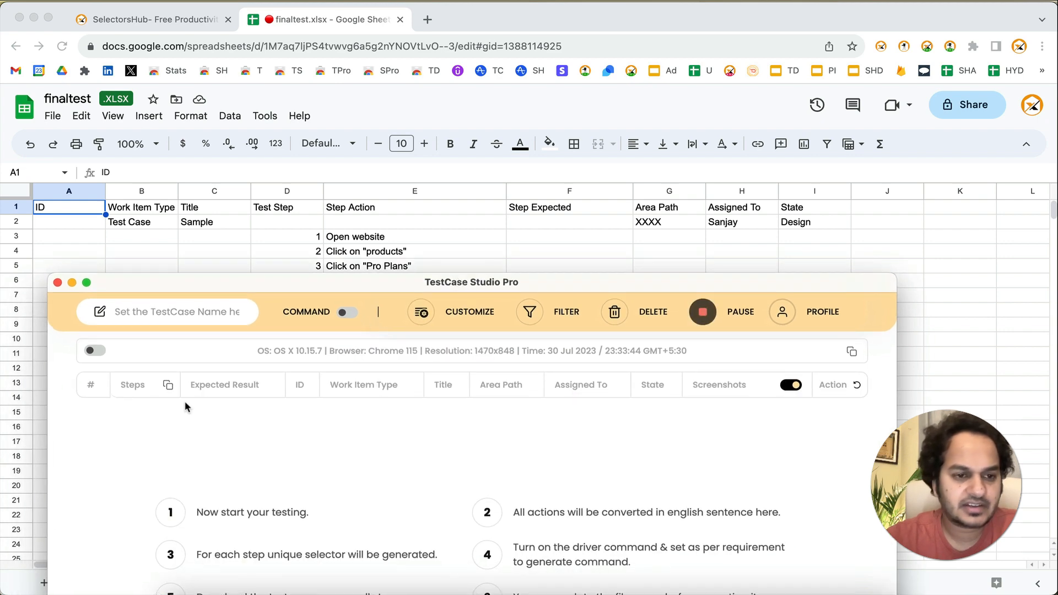
{"action": "left_click", "coordinate": [96, 386]}
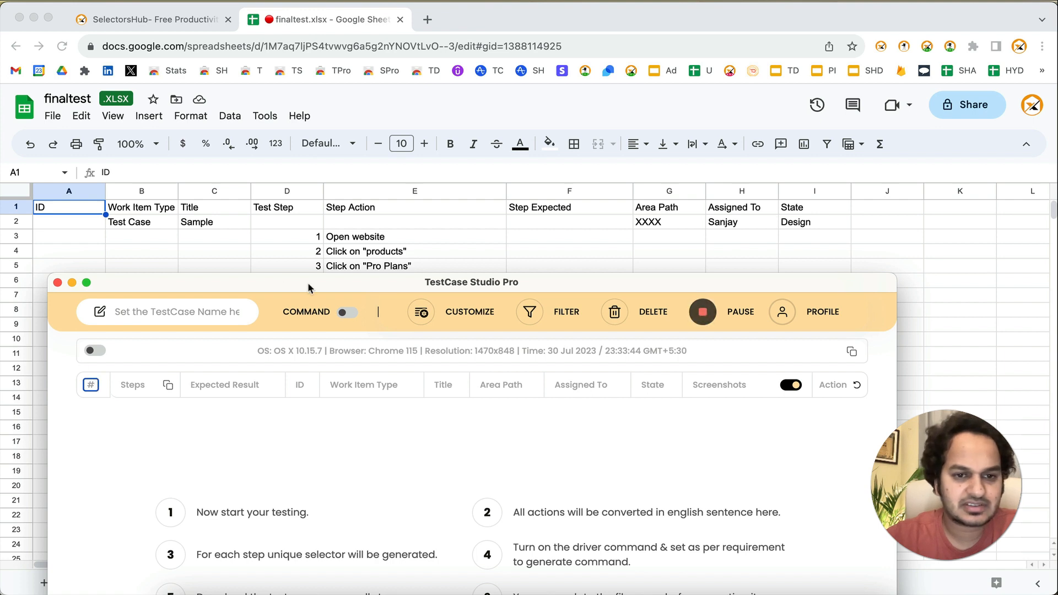
{"action": "type", "text": "Test"}
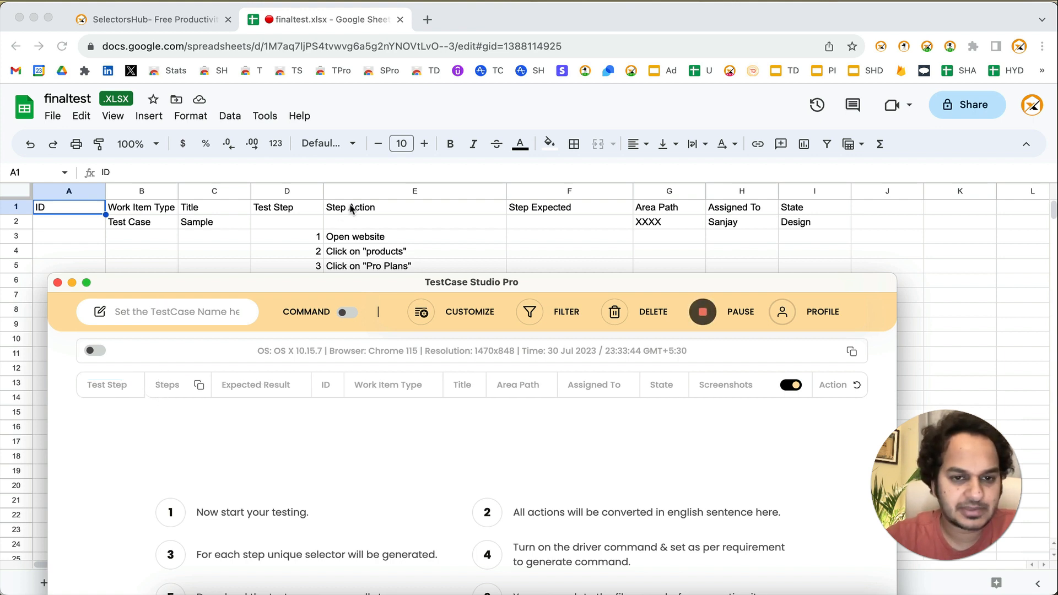
{"action": "type", "text": "St"}
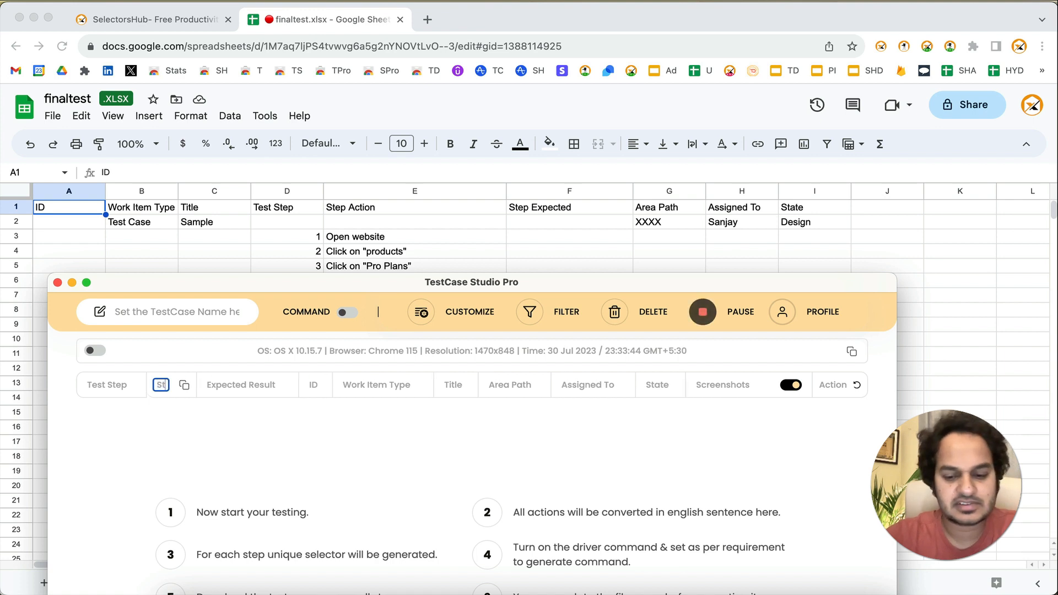
{"action": "type", "text": "ep Action"}
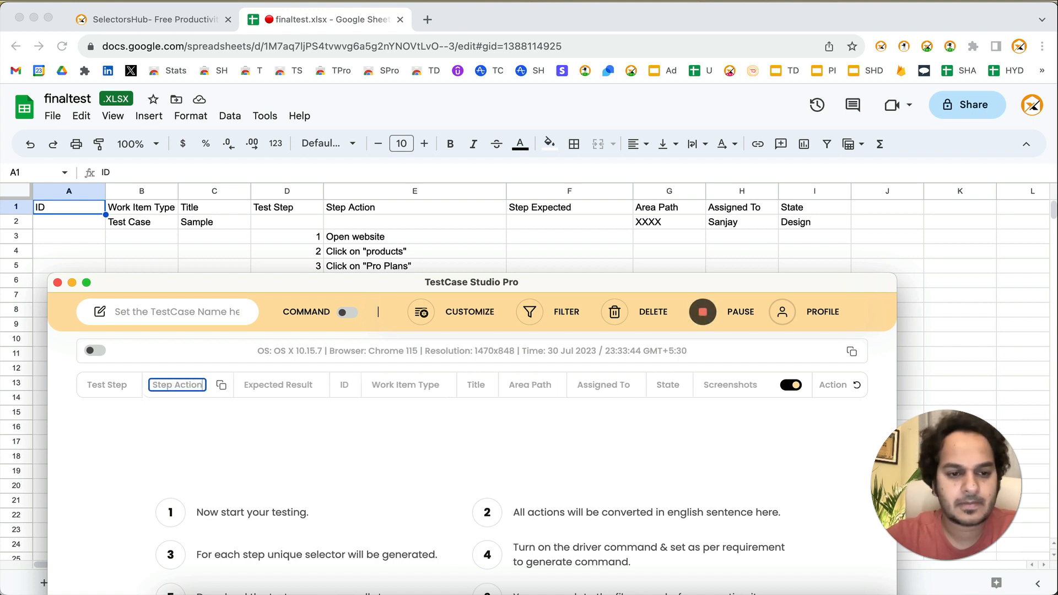
{"action": "left_click", "coordinate": [245, 439]}
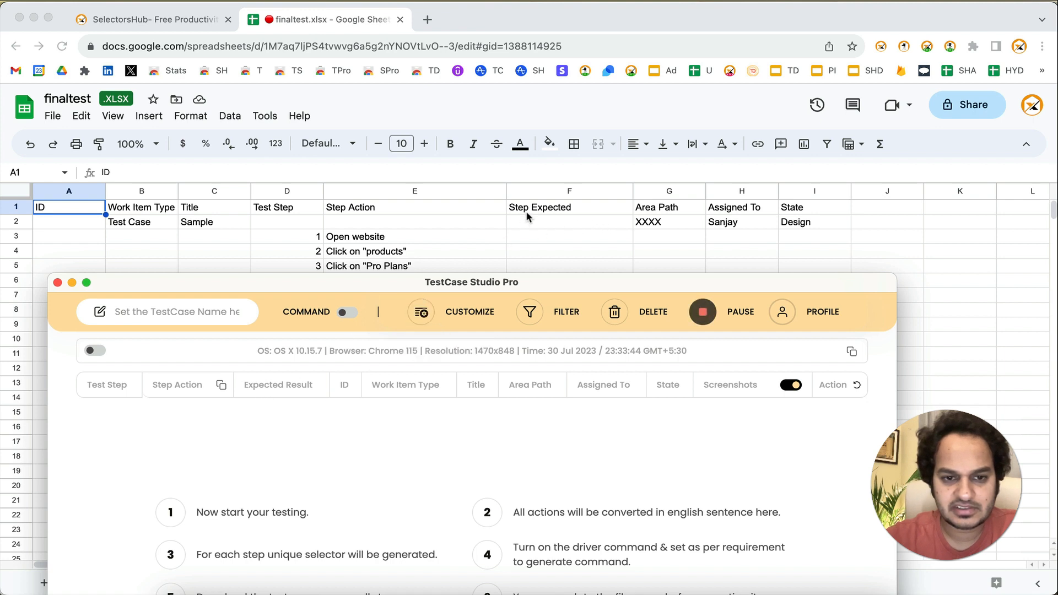
- Rename the Expected Result column header to "Step Expected"
{"action": "left_click", "coordinate": [290, 385]}
{"action": "type", "text": "Expected"}
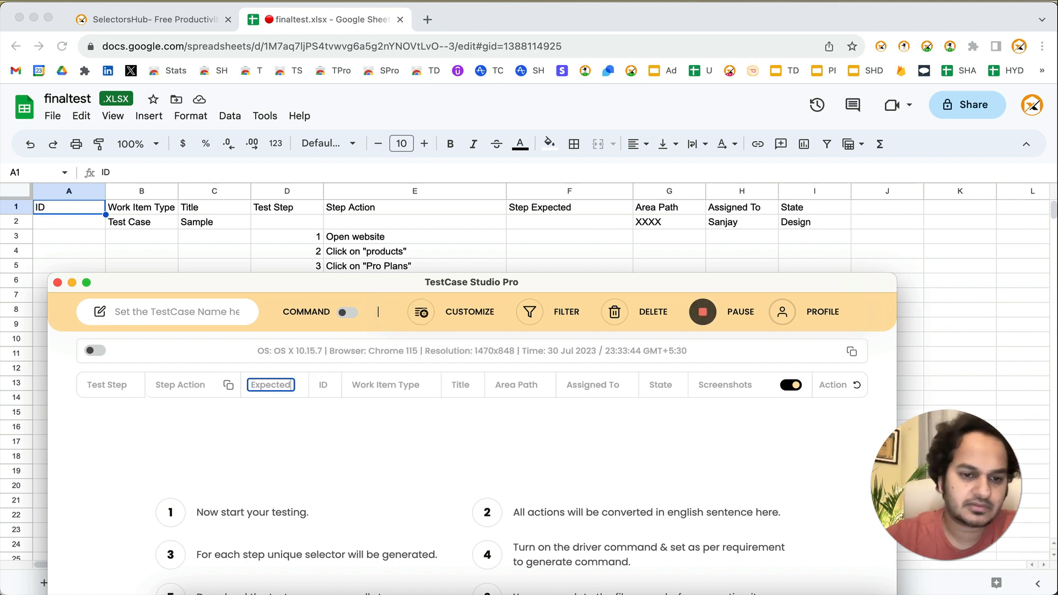
{"action": "key", "text": "Home"}
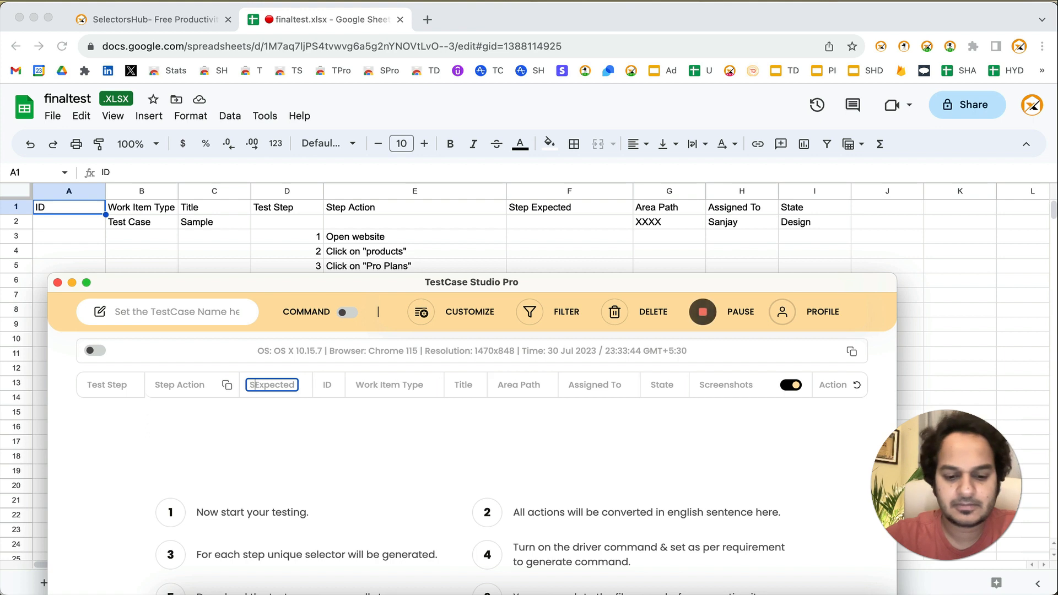
{"action": "type", "text": "Step"}
{"action": "left_click", "coordinate": [418, 456]}
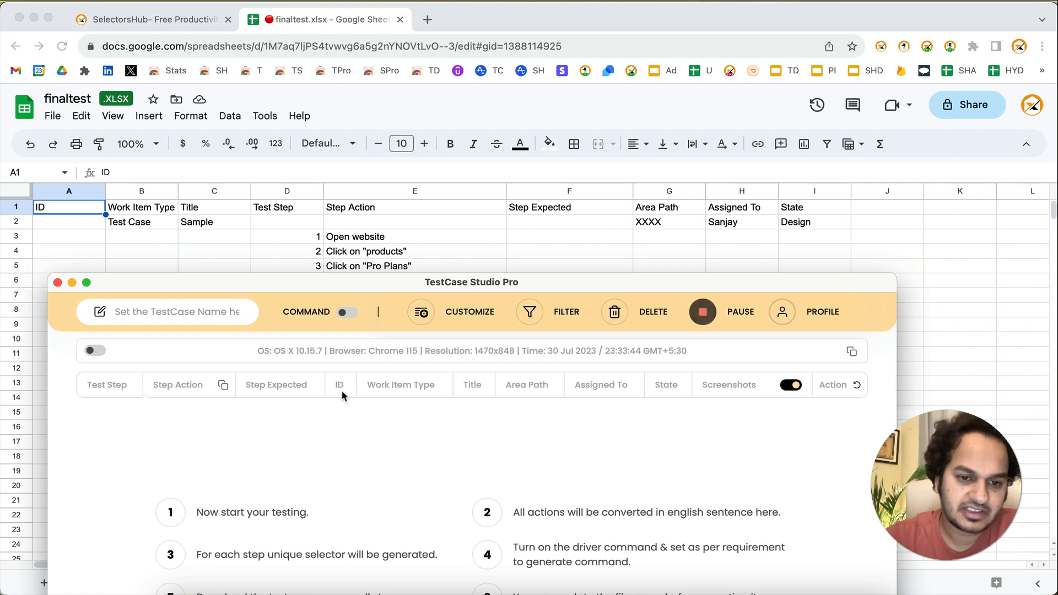
- Arrange the columns so ID, Work Item Type and Title precede Test Step, save the order, and close the customization settings
{"action": "left_click_drag", "start_coordinate": [342, 389], "coordinate": [82, 388]}
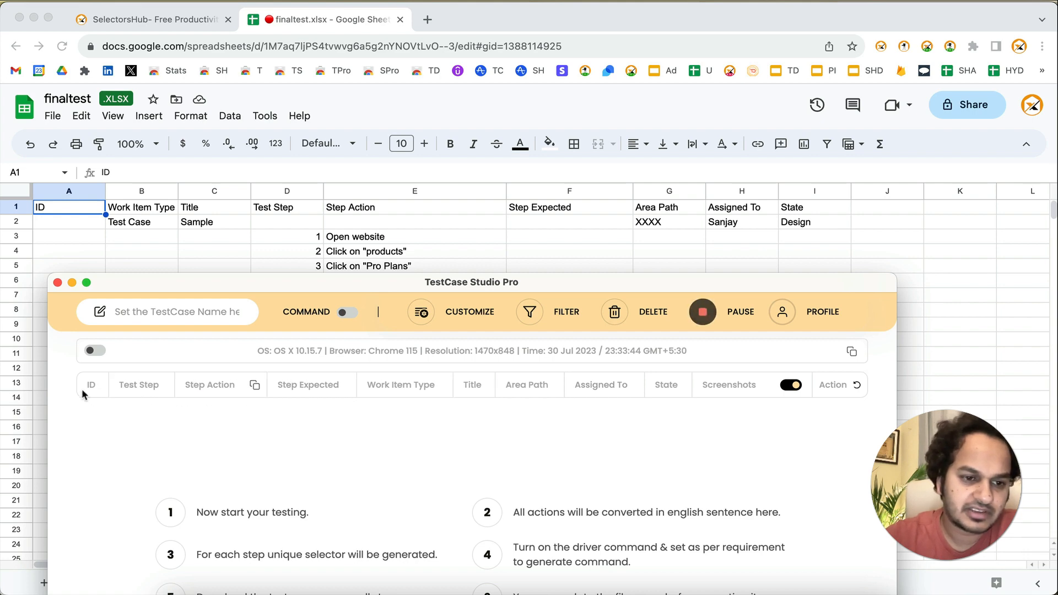
{"action": "left_click", "coordinate": [421, 313]}
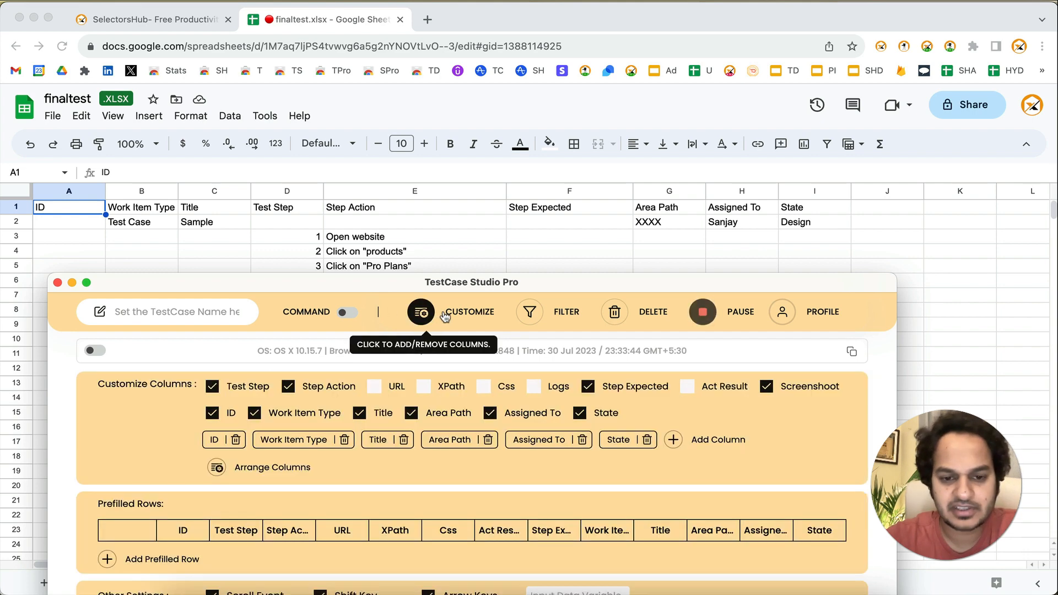
{"action": "left_click", "coordinate": [287, 470]}
{"action": "left_click_drag", "start_coordinate": [591, 283], "coordinate": [590, 254]}
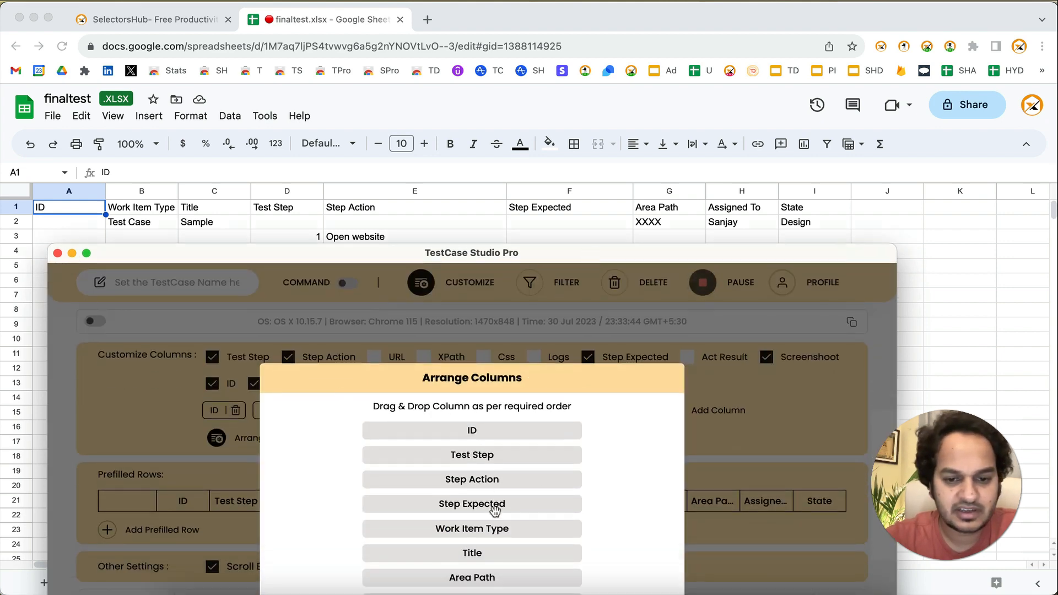
{"action": "left_click_drag", "start_coordinate": [494, 530], "coordinate": [496, 455]}
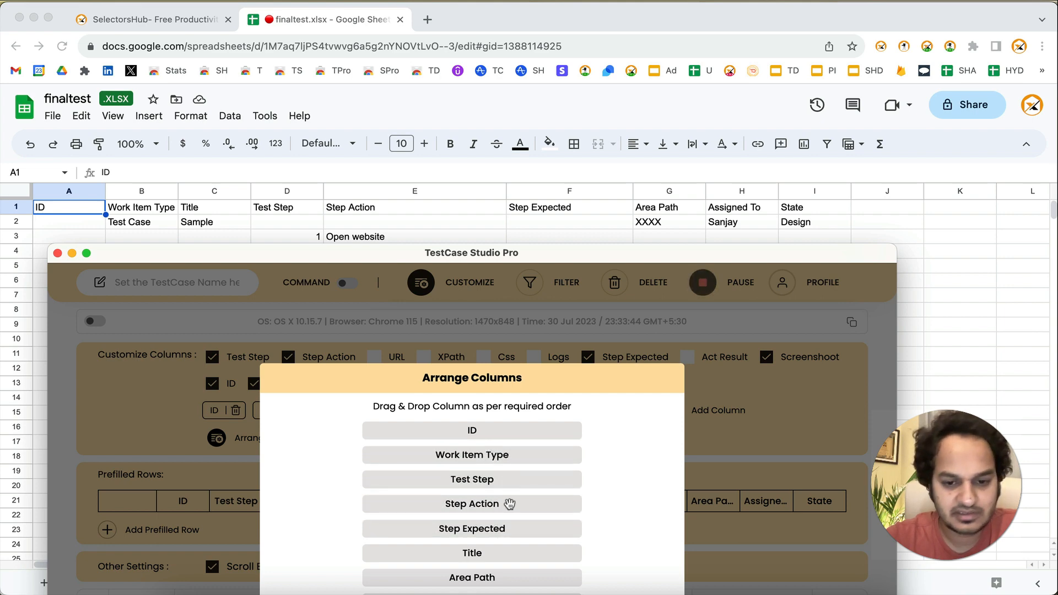
{"action": "left_click_drag", "start_coordinate": [509, 557], "coordinate": [508, 479]}
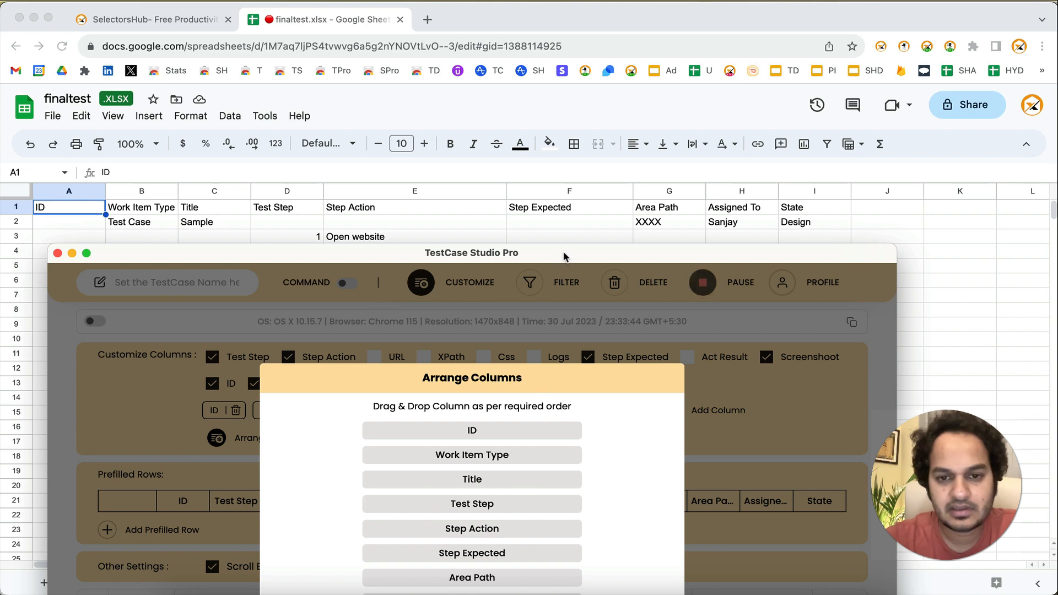
{"action": "left_click_drag", "start_coordinate": [565, 255], "coordinate": [561, 160]}
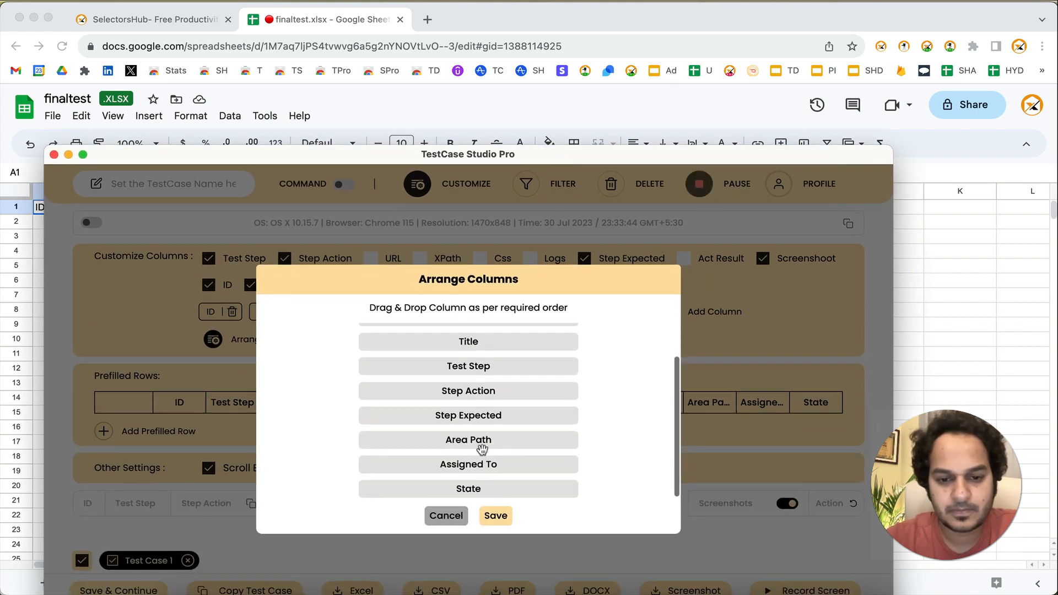
{"action": "scroll", "coordinate": [480, 450], "scroll_direction": "down", "scroll_amount": 2}
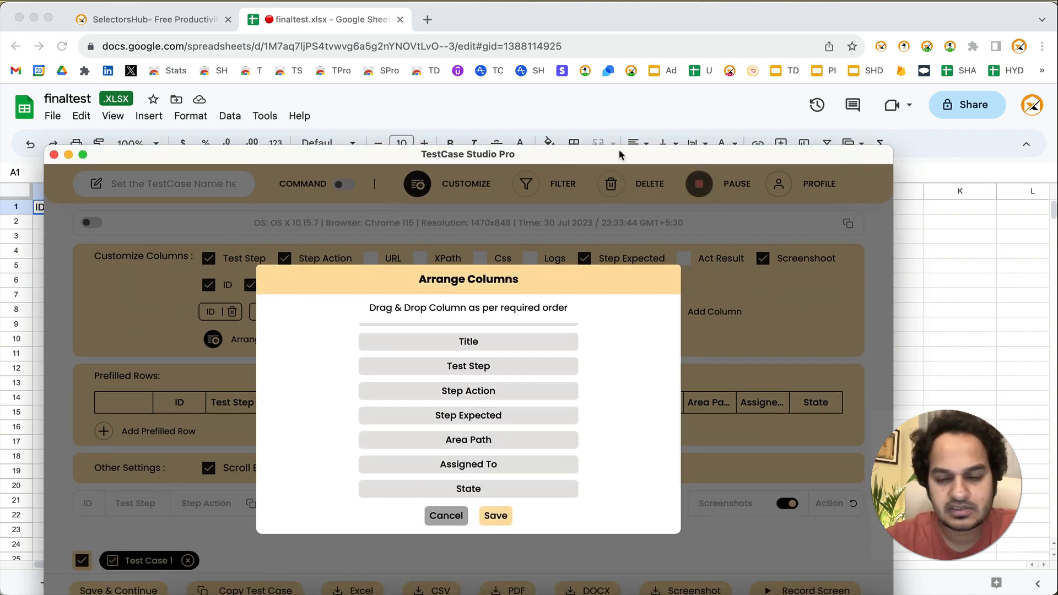
{"action": "left_click_drag", "start_coordinate": [619, 153], "coordinate": [609, 110]}
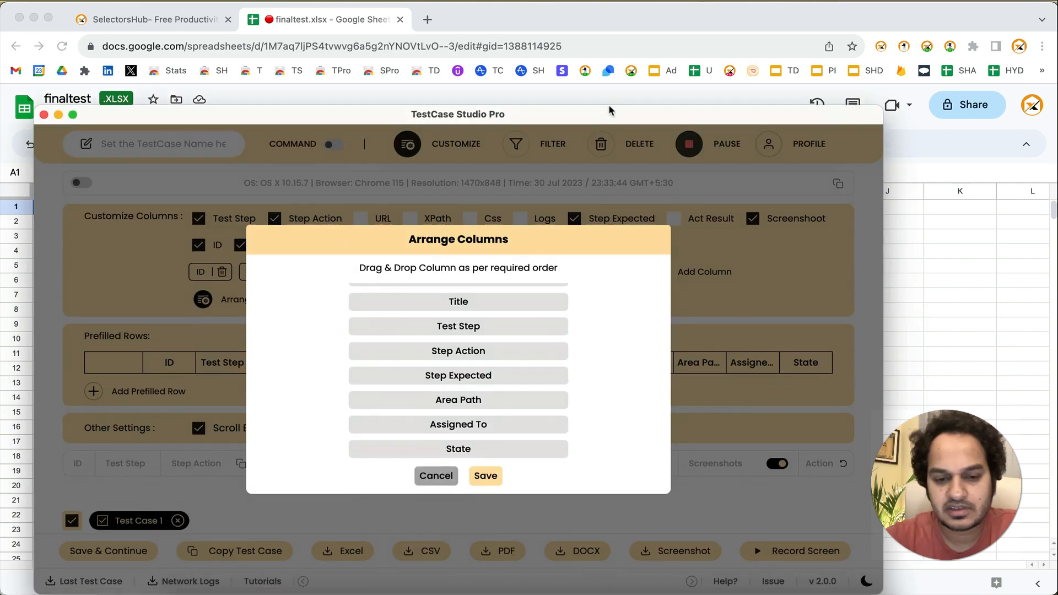
{"action": "left_click", "coordinate": [487, 476]}
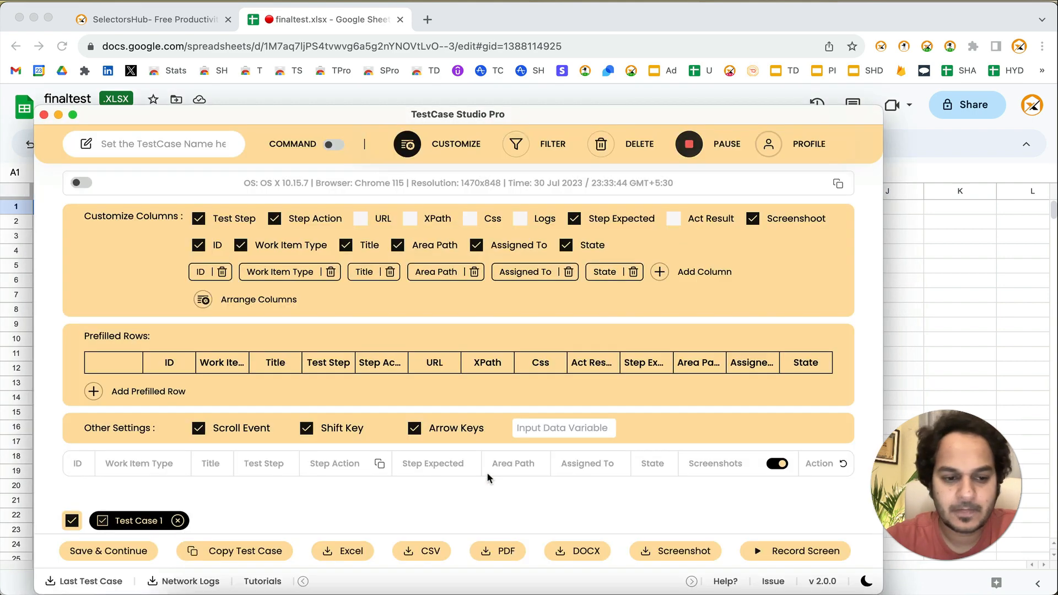
{"action": "left_click", "coordinate": [406, 144]}
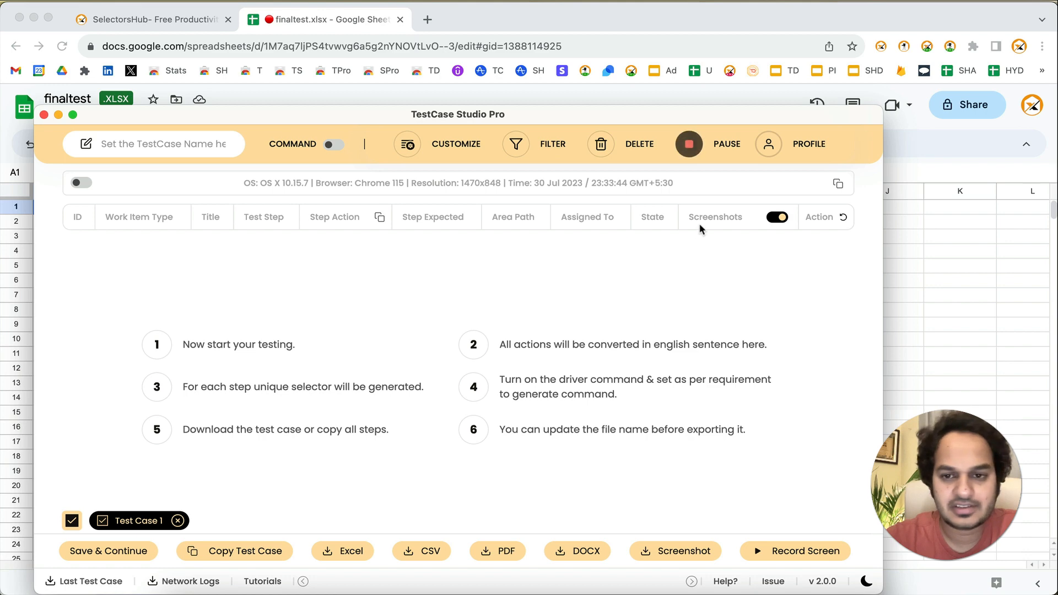
- Open selectorshub.com in a new browser tab, follow the site logo, and open the TestCase Studio Pro product page
{"action": "left_click", "coordinate": [427, 20]}
{"action": "type", "text": "selectorshub.com"}
{"action": "key", "text": "Return"}
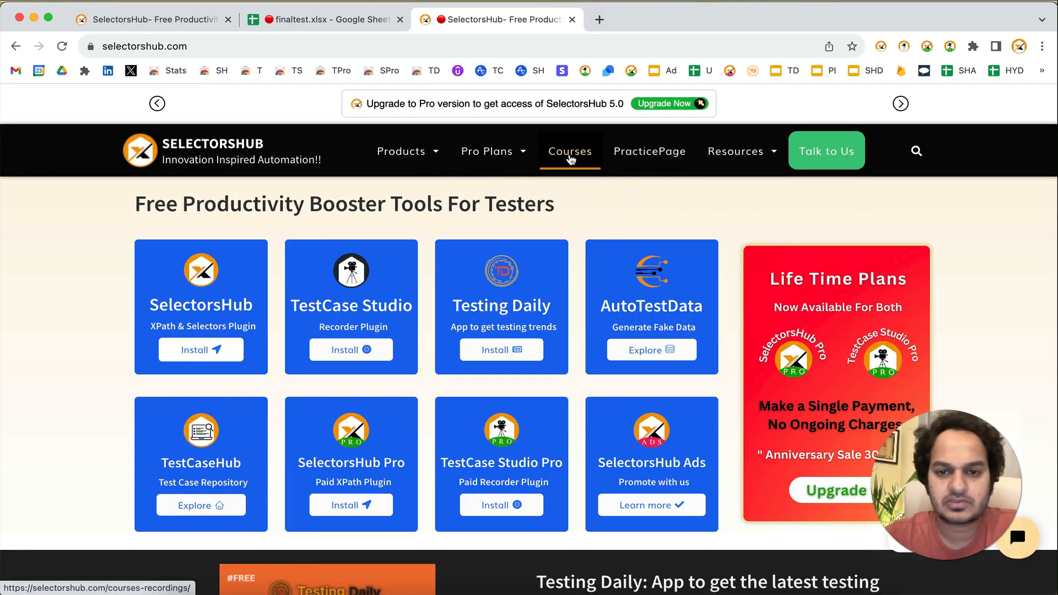
{"action": "left_click", "coordinate": [243, 156]}
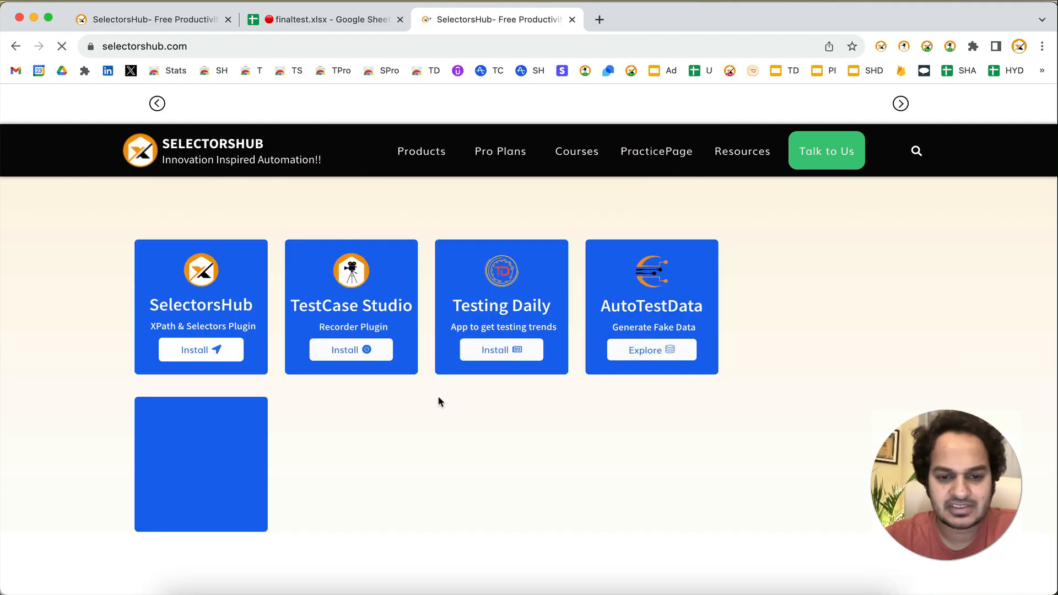
{"action": "left_click", "coordinate": [495, 505]}
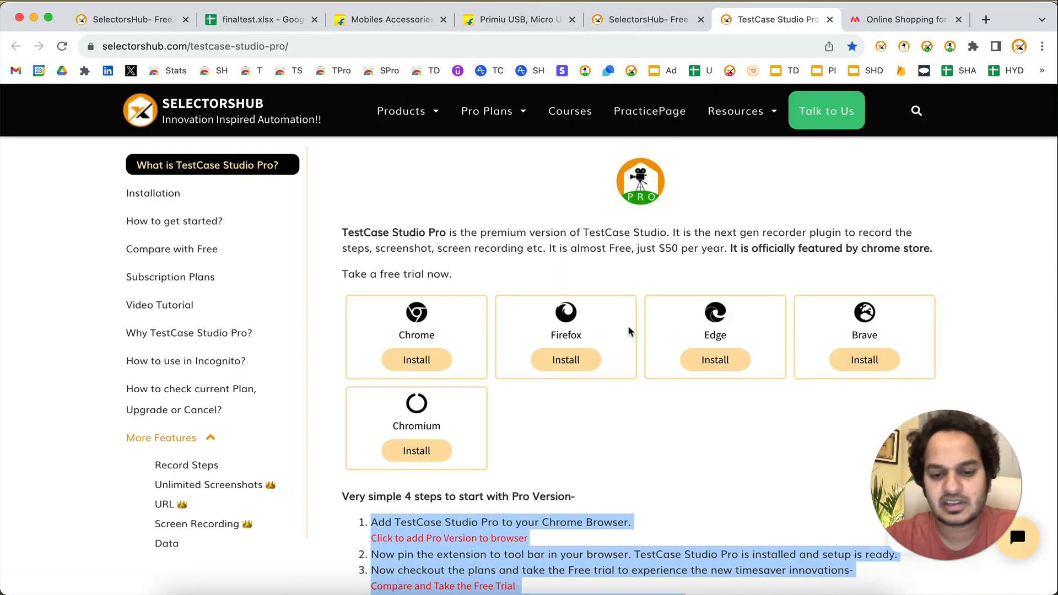
- Look through the TestCase Studio Pro page and check the recorded steps in the recorder window
{"action": "scroll", "coordinate": [628, 330], "scroll_direction": "down", "scroll_amount": 3}
{"action": "left_click", "coordinate": [557, 330]}
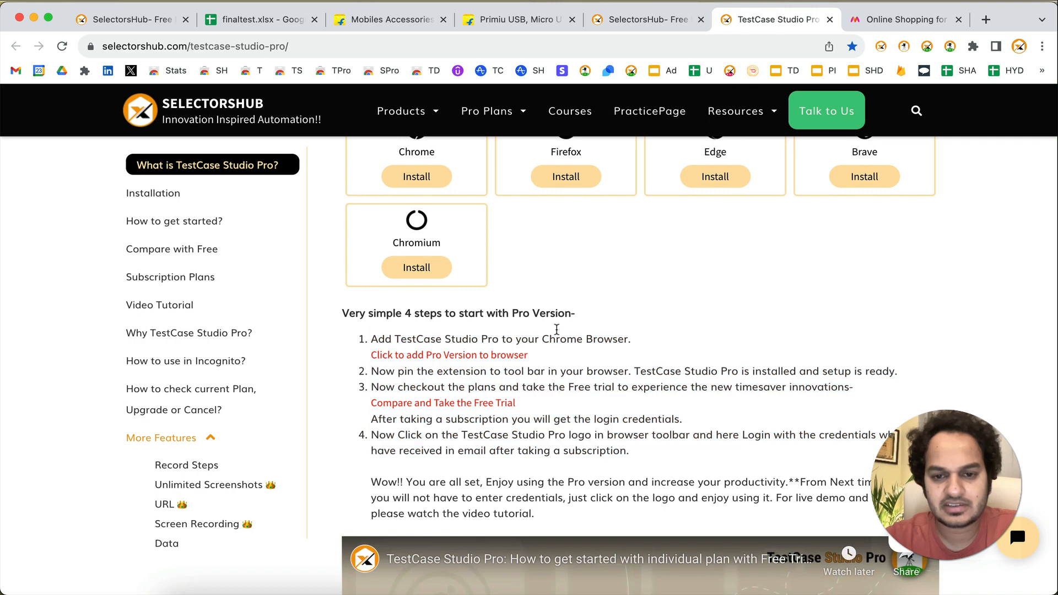
{"action": "left_click", "coordinate": [487, 404]}
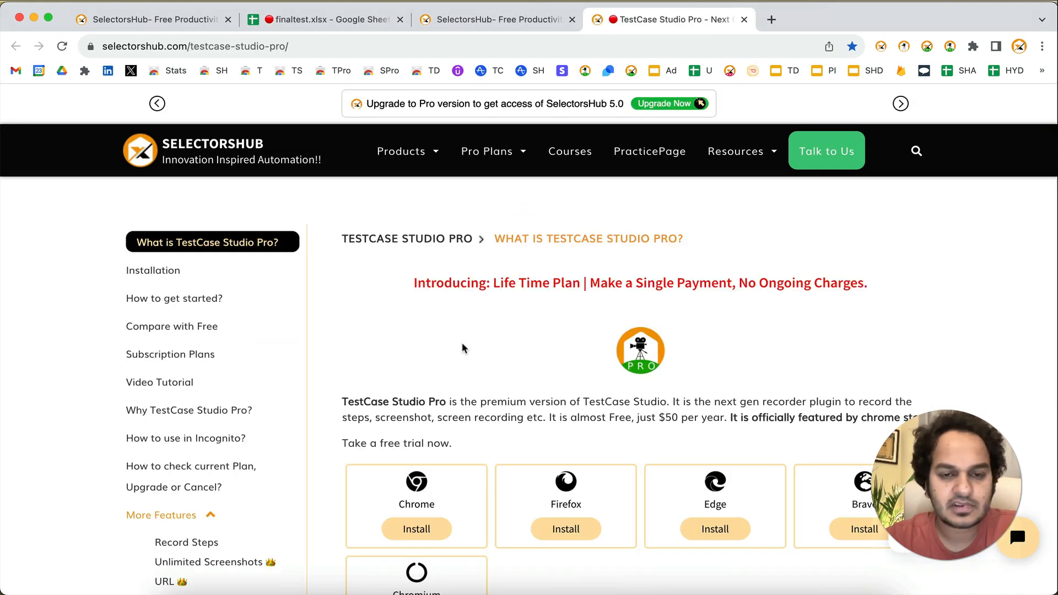
{"action": "key", "text": "super+grave"}
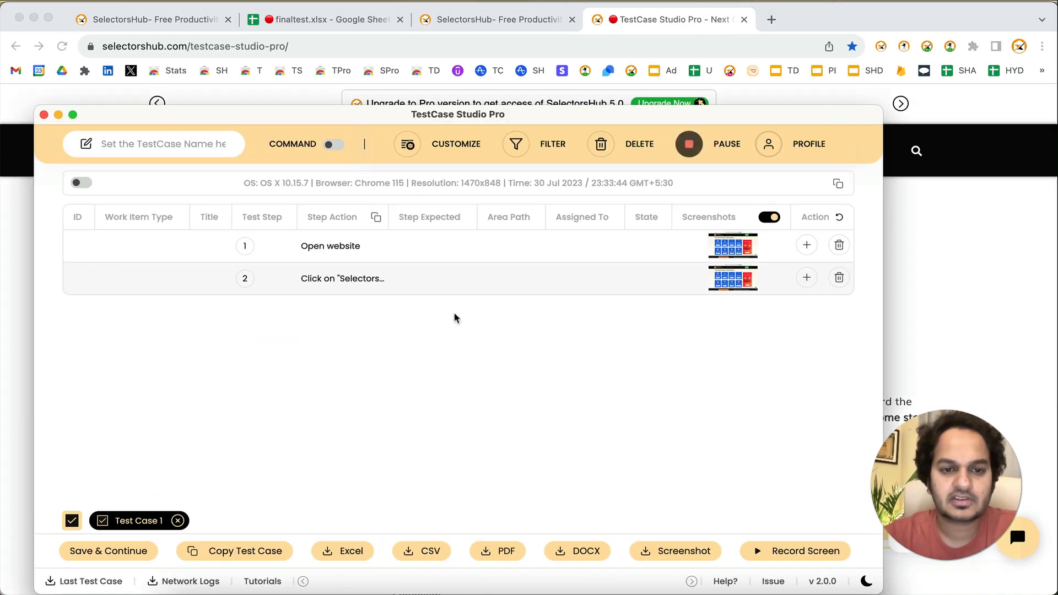
- Record opening the Courses page on the SelectorsHub website and bring the recorder window back to the front
{"action": "left_click", "coordinate": [962, 256]}
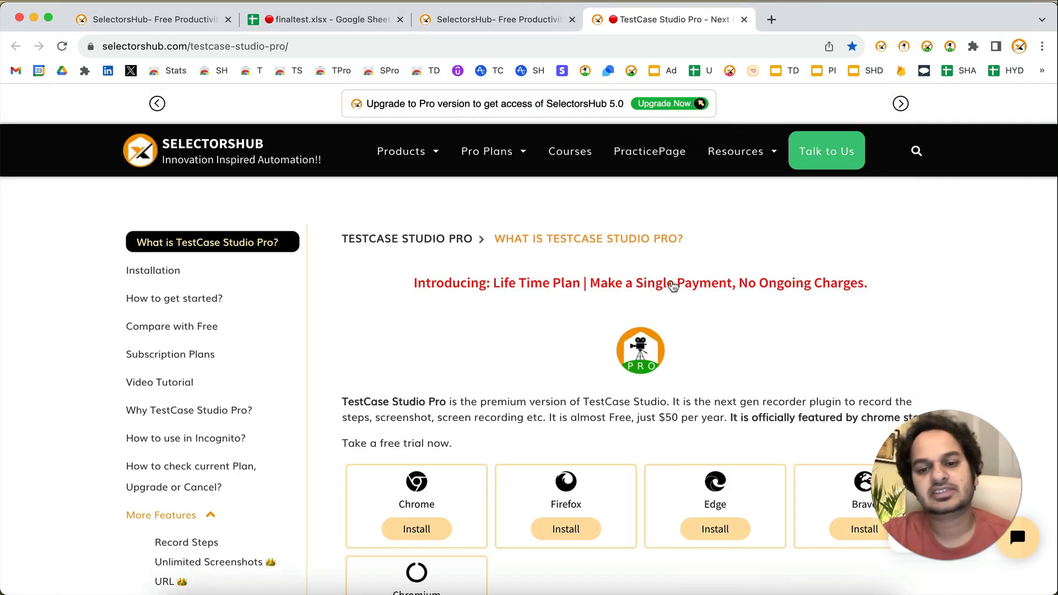
{"action": "mouse_move", "coordinate": [524, 166]}
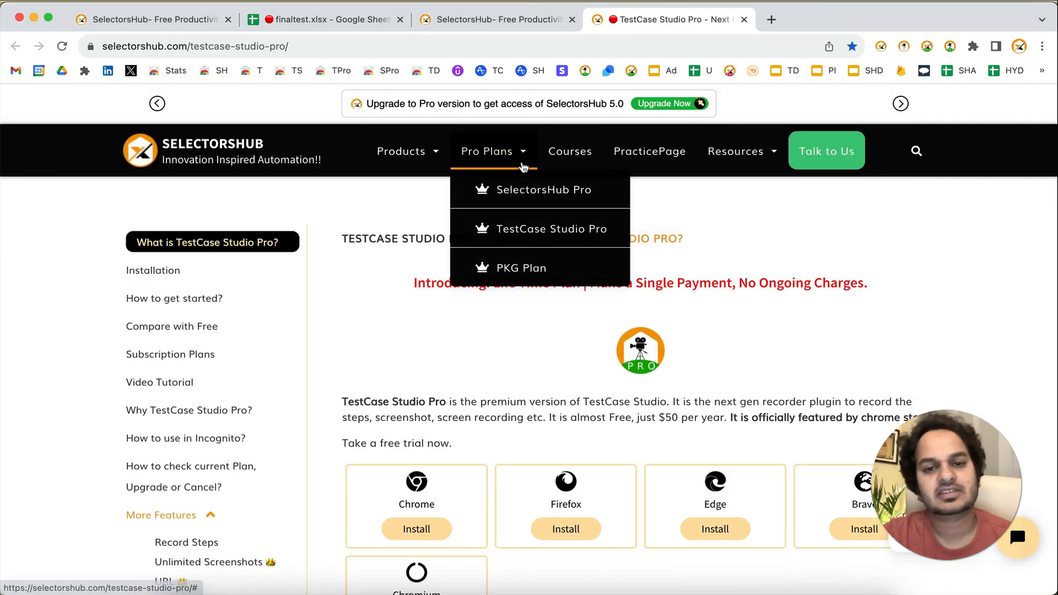
{"action": "left_click", "coordinate": [561, 154]}
{"action": "key", "text": "super+grave"}
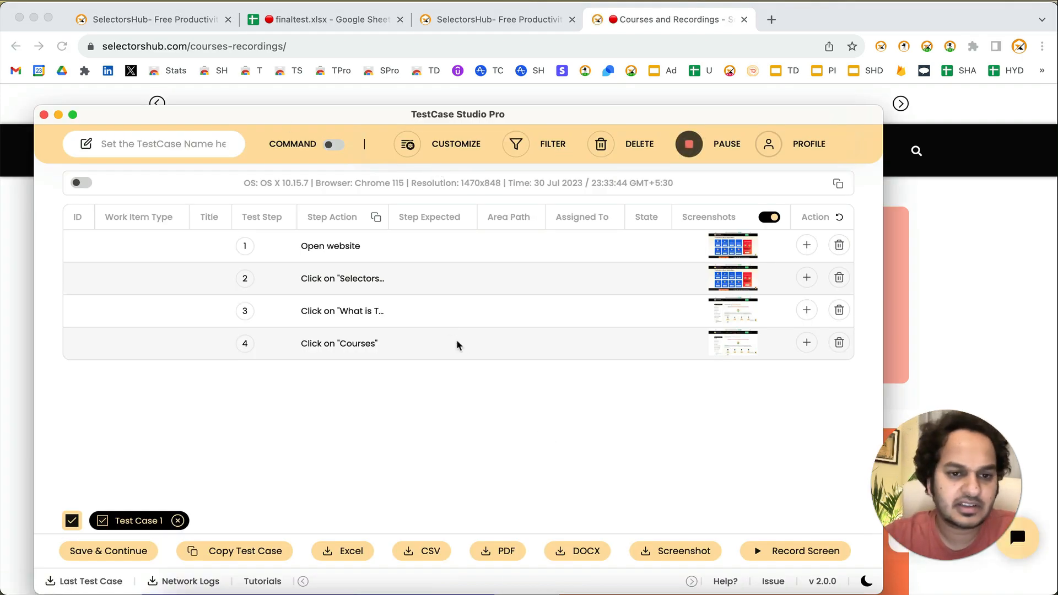
- Place the TestCase Studio Pro window below the sample rows of the finaltest sheet and open the customization settings
{"action": "left_click", "coordinate": [176, 29]}
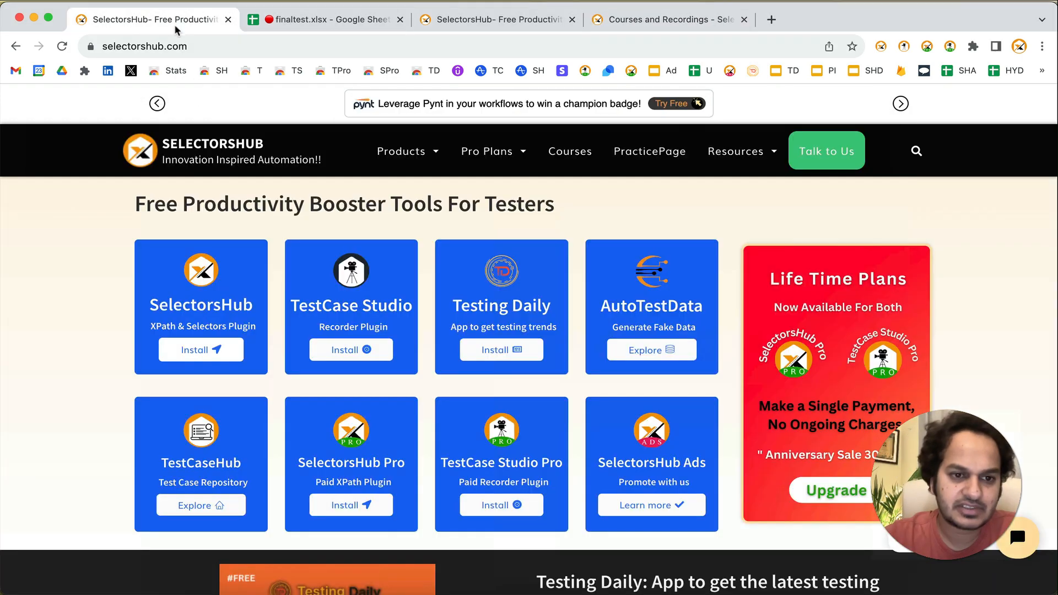
{"action": "left_click", "coordinate": [302, 22]}
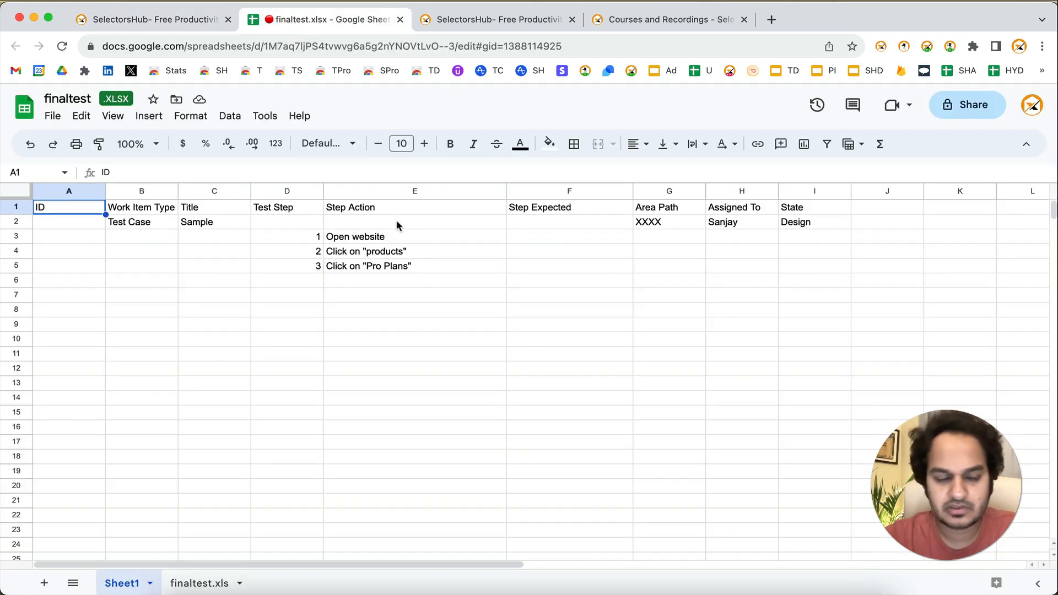
{"action": "key", "text": "super+grave"}
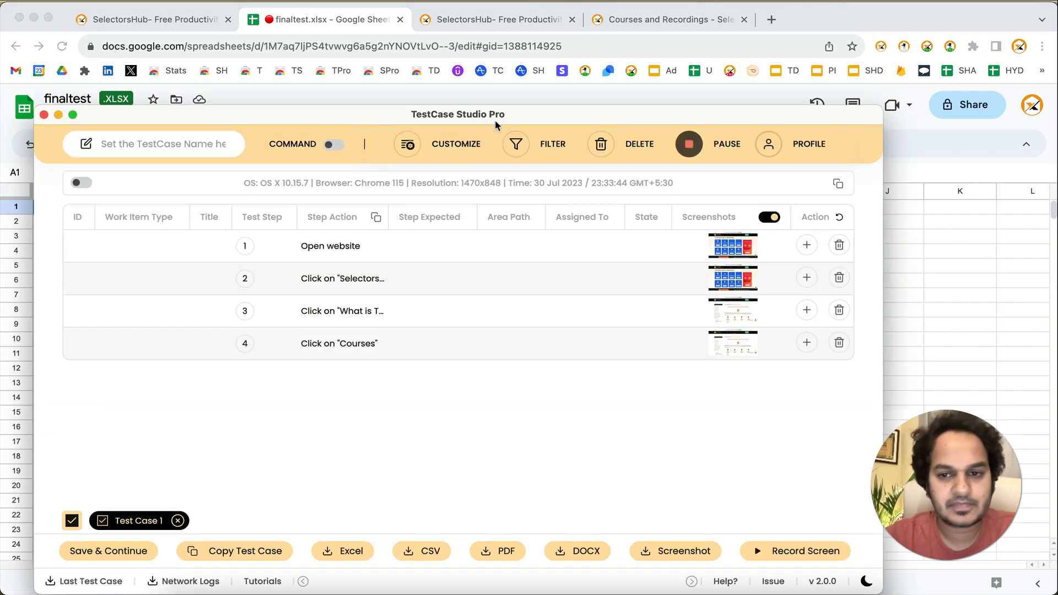
{"action": "left_click_drag", "start_coordinate": [495, 120], "coordinate": [496, 269]}
{"action": "left_click", "coordinate": [407, 295]}
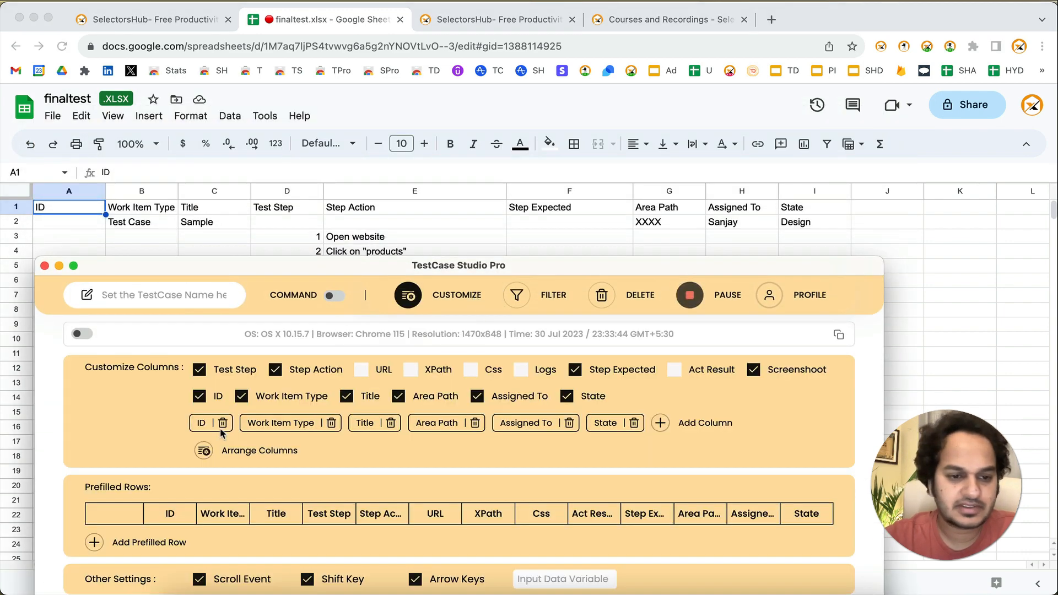
- Add a prefilled row with Work Item Type "Test Case", Title "Sample" and Area Path "XXXX"
{"action": "left_click", "coordinate": [94, 542]}
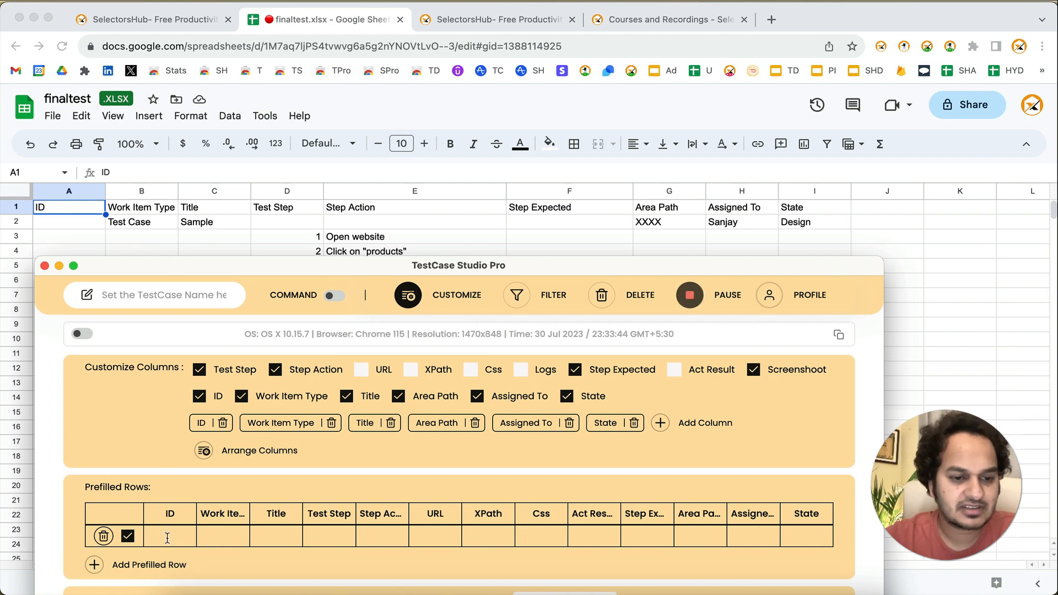
{"action": "left_click", "coordinate": [215, 537]}
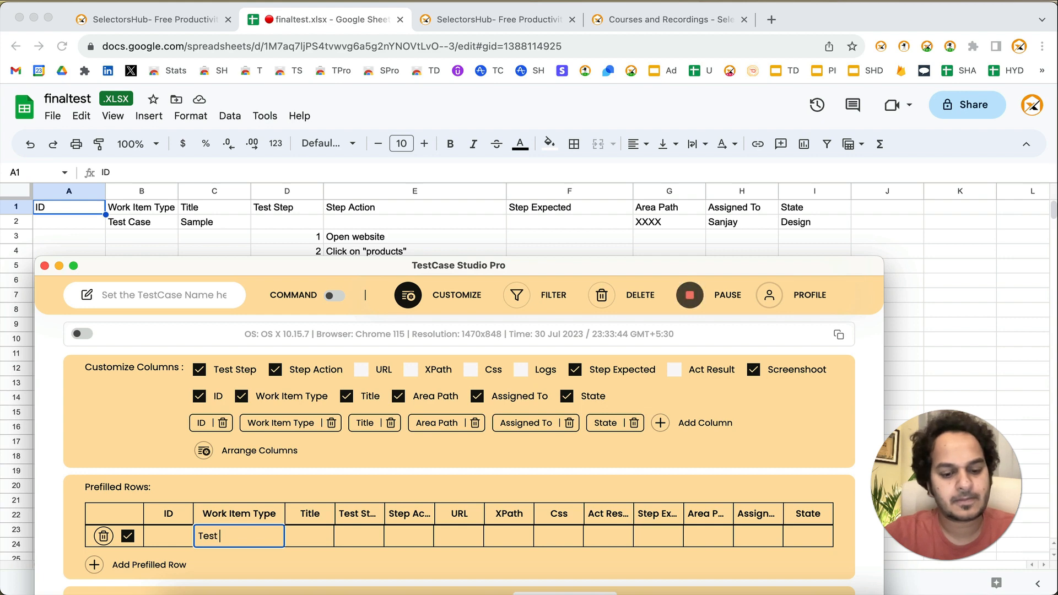
{"action": "left_click", "coordinate": [307, 538]}
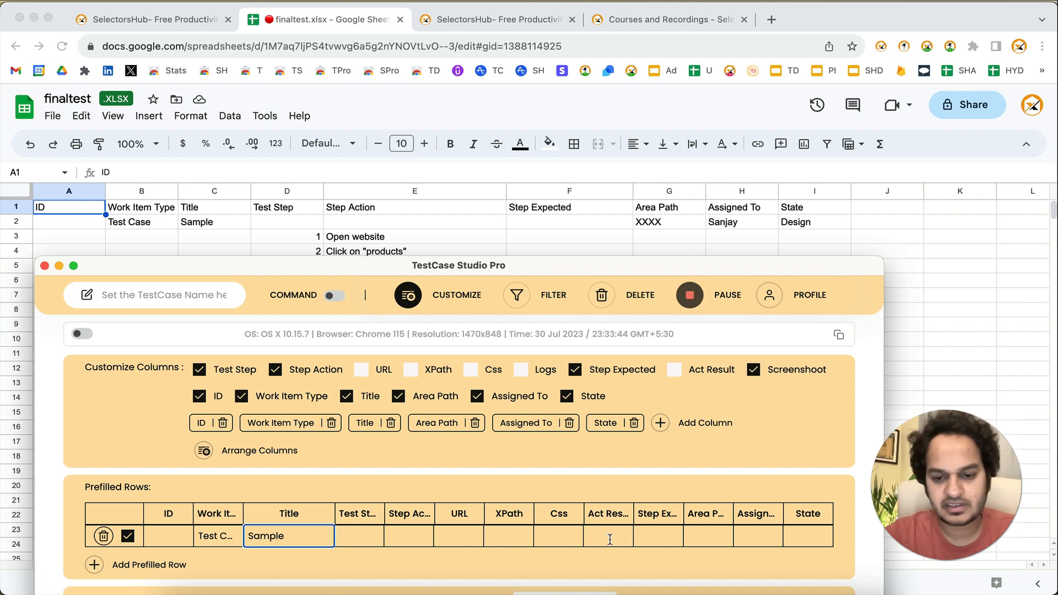
{"action": "left_click", "coordinate": [697, 535]}
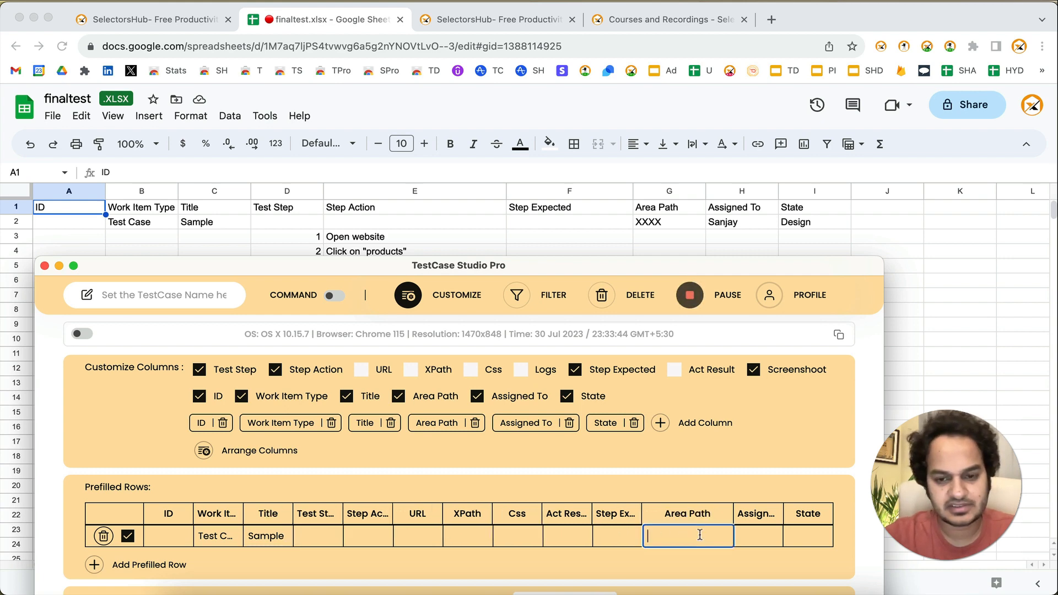
{"action": "type", "text": "XXXX"}
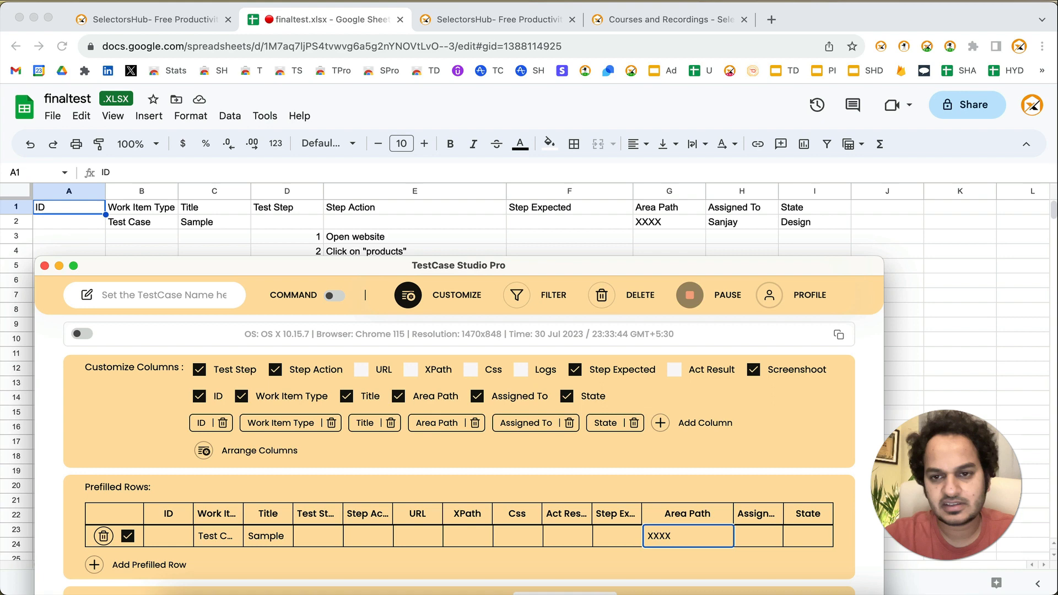
- Enter the assignee's name under Assigned To and "Design" under State in the prefilled row
{"action": "left_click", "coordinate": [761, 530]}
{"action": "type", "text": "Sajnay"}
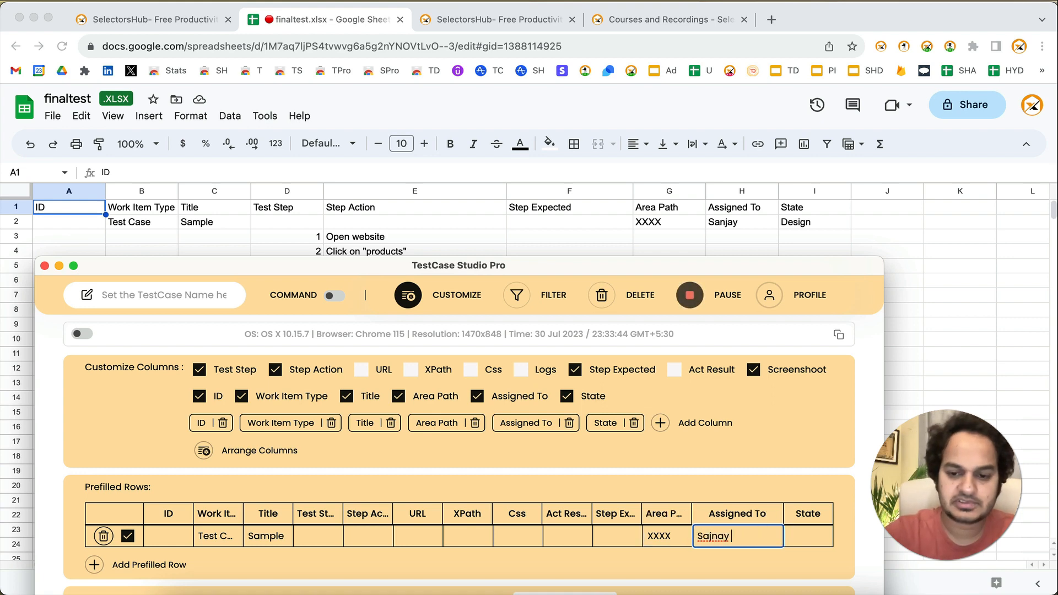
{"action": "key", "text": "BackSpace"}
{"action": "key", "text": "BackSpace"}
{"action": "key", "text": "BackSpace"}
{"action": "key", "text": "BackSpace"}
{"action": "type", "text": "n"}
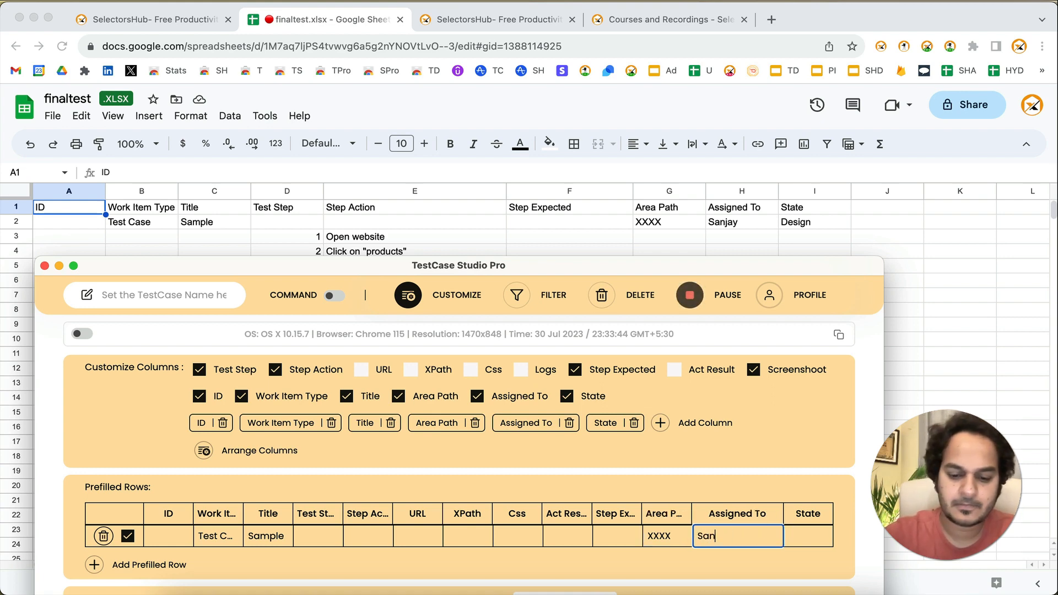
{"action": "type", "text": "jay"}
{"action": "left_click", "coordinate": [803, 531]}
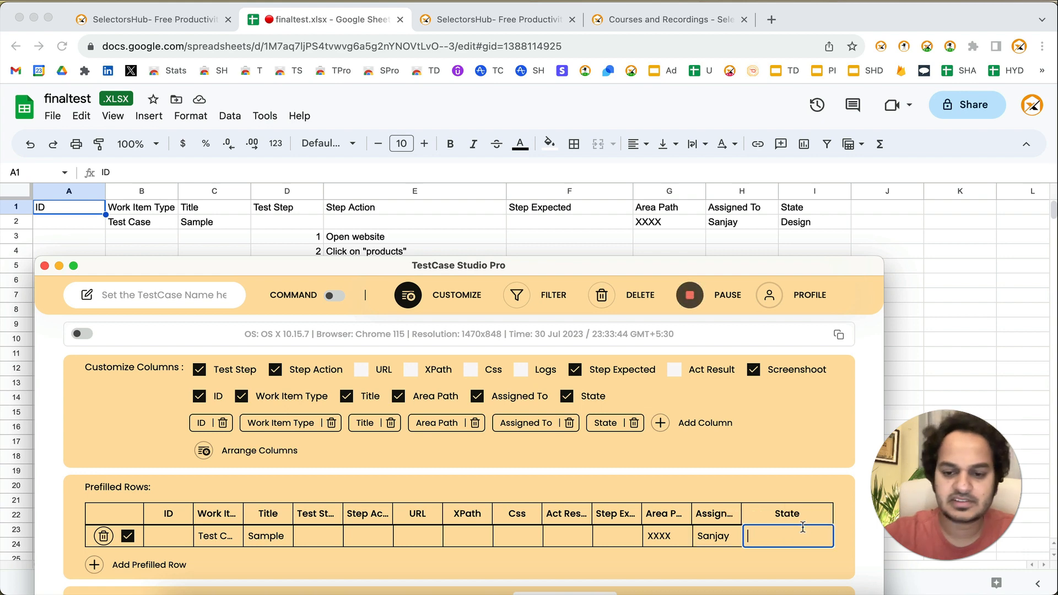
{"action": "type", "text": "Design"}
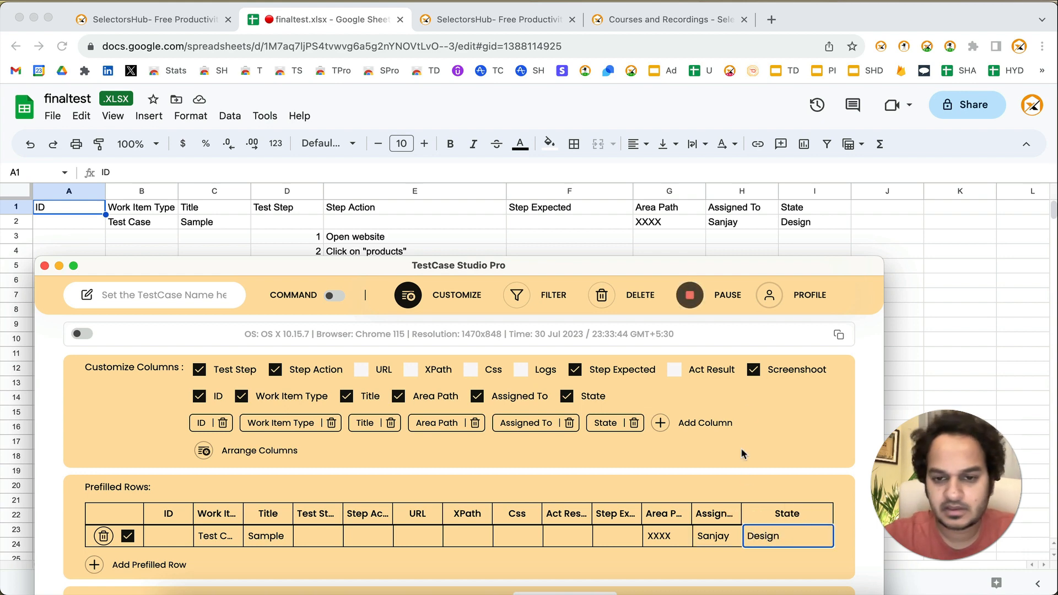
- Close the customization settings, uncover the whole recorder window and insert a new prefilled row above the "Open website" step
{"action": "left_click", "coordinate": [471, 302]}
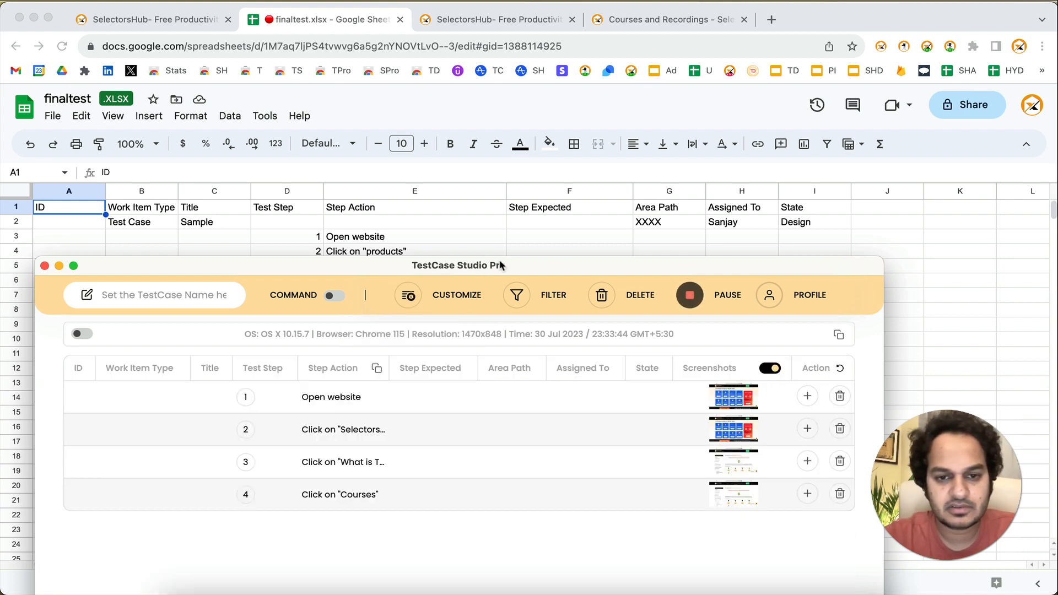
{"action": "left_click_drag", "start_coordinate": [502, 267], "coordinate": [557, 92]}
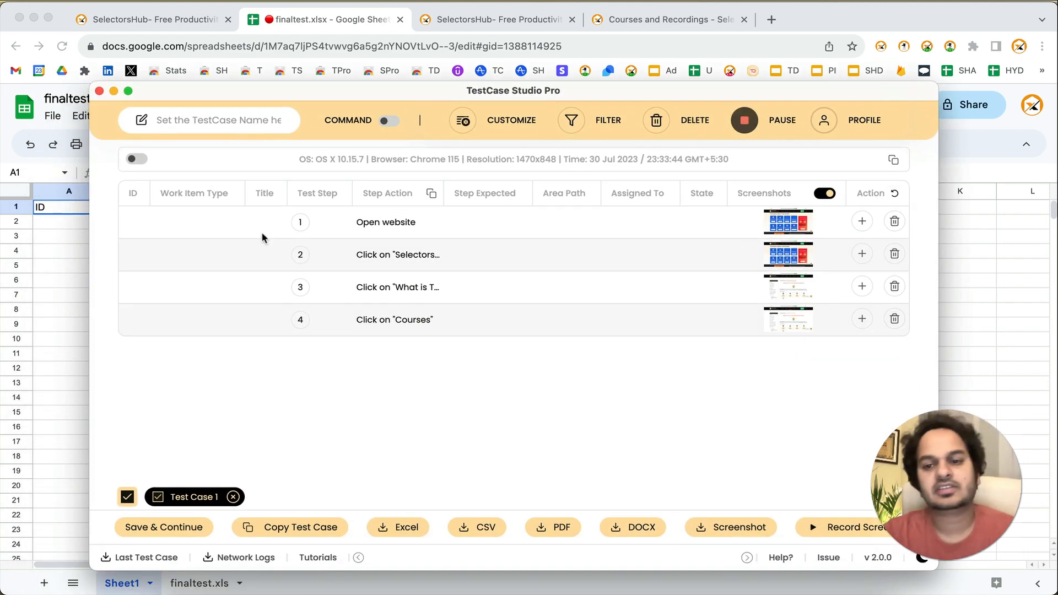
{"action": "left_click", "coordinate": [861, 222]}
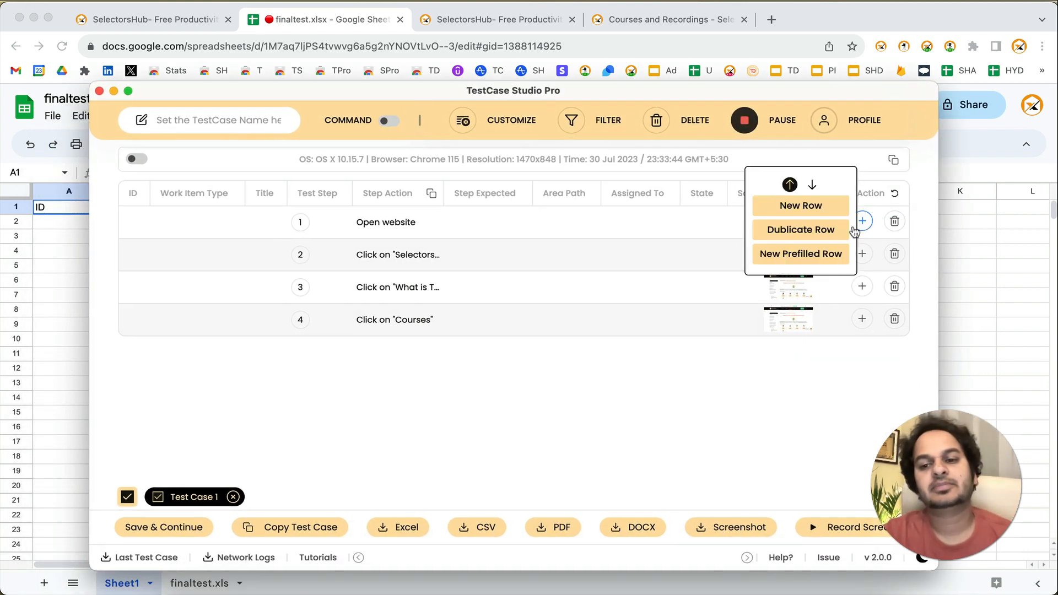
{"action": "left_click", "coordinate": [829, 252]}
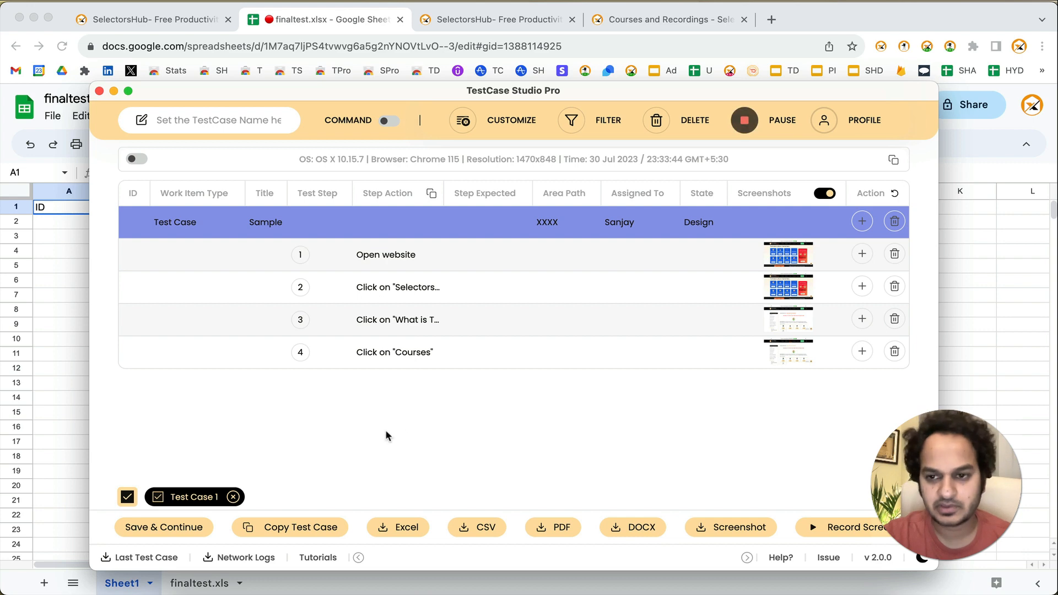
- Export the test case to Excel and open the downloaded file in LibreOffice with the default text import settings
{"action": "left_click", "coordinate": [400, 527]}
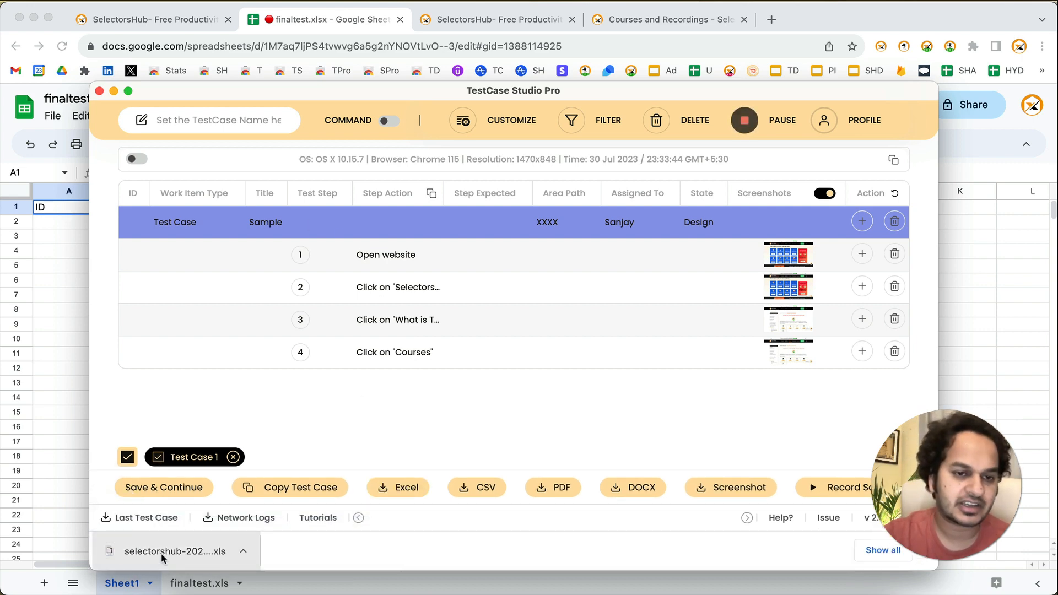
{"action": "left_click", "coordinate": [161, 560]}
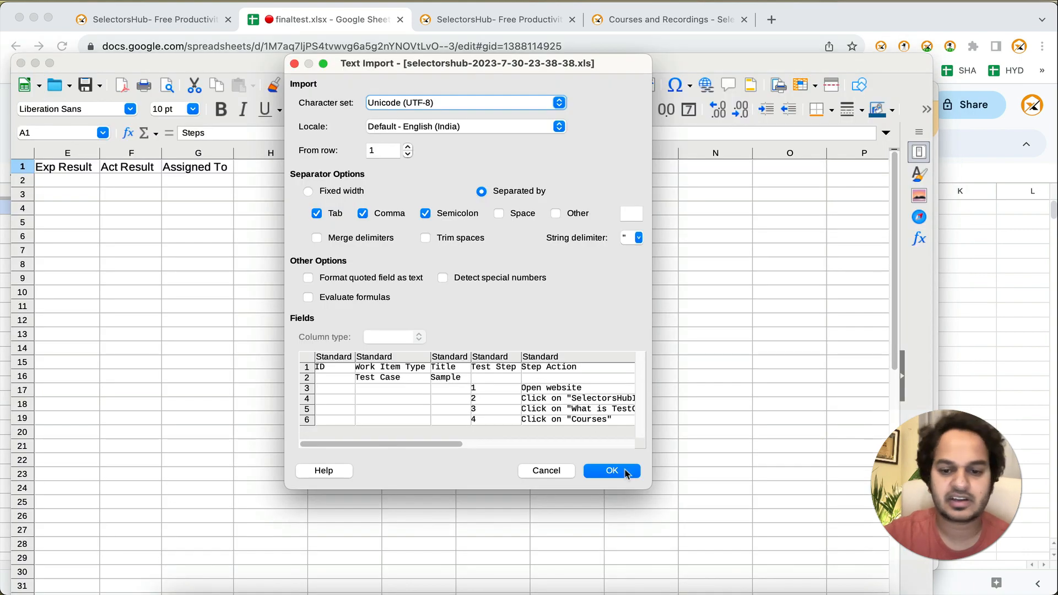
{"action": "left_click", "coordinate": [612, 470]}
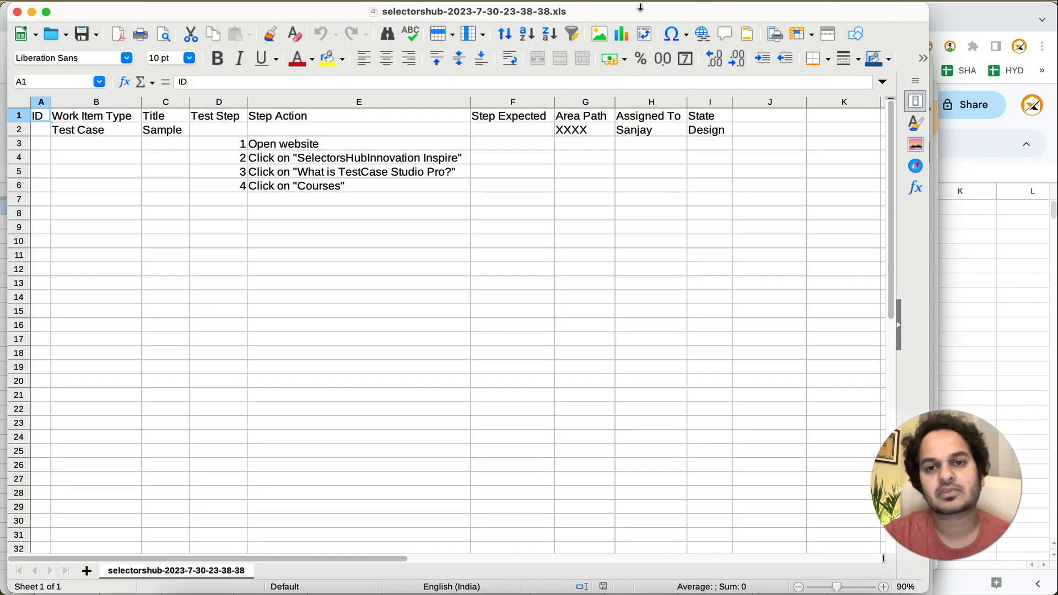
{"action": "left_click_drag", "start_coordinate": [640, 8], "coordinate": [703, 134]}
{"action": "left_click", "coordinate": [1021, 168]}
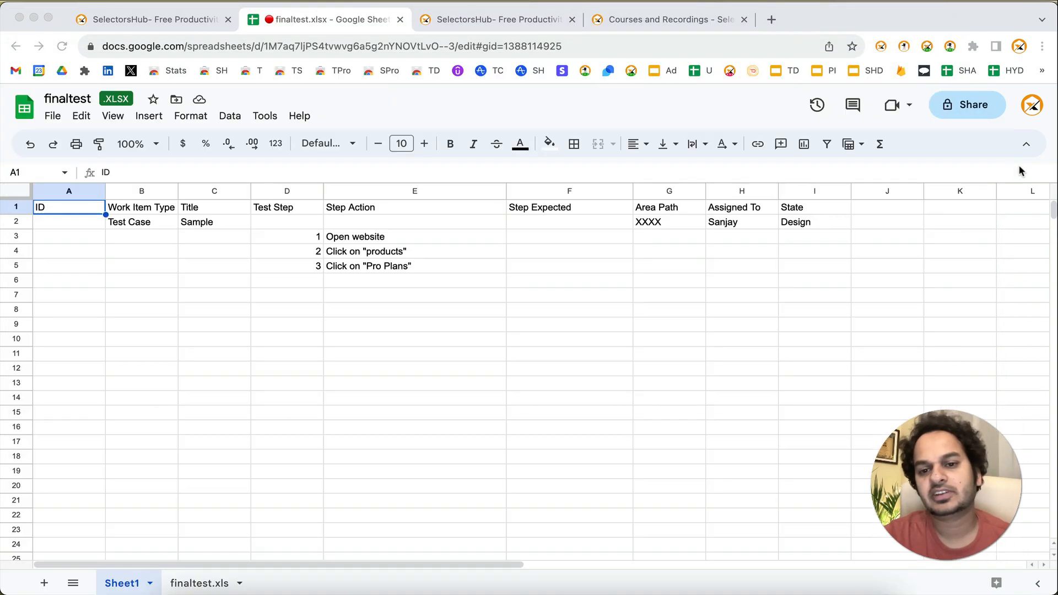
{"action": "left_click", "coordinate": [821, 589]}
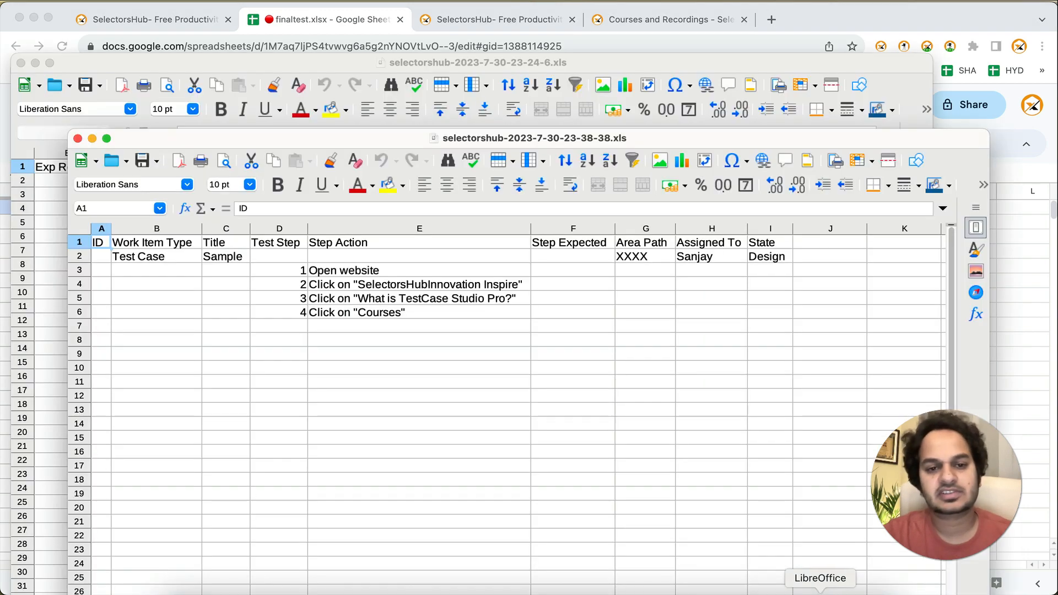
{"action": "left_click", "coordinate": [28, 87]}
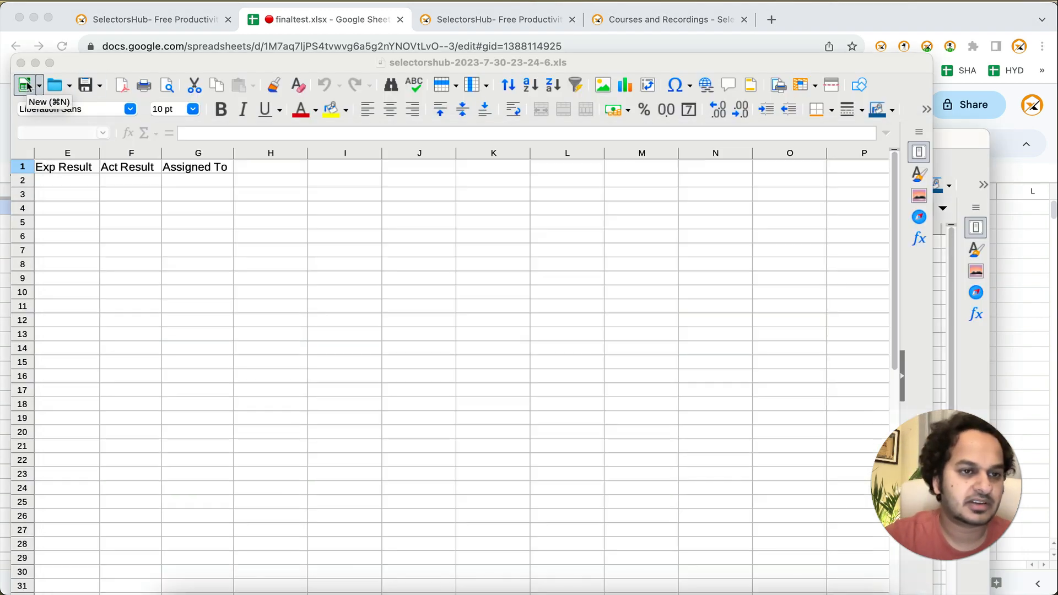
{"action": "left_click", "coordinate": [21, 63]}
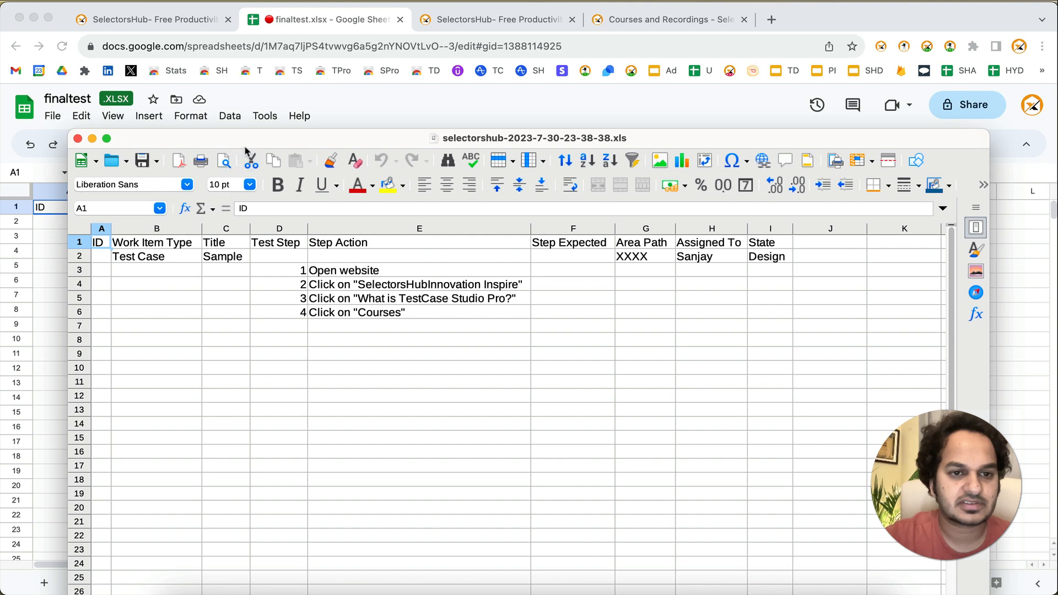
- Compare the exported header and prefilled row with the finaltest sample rows, and close the exported workbook
{"action": "left_click_drag", "start_coordinate": [246, 145], "coordinate": [195, 318]}
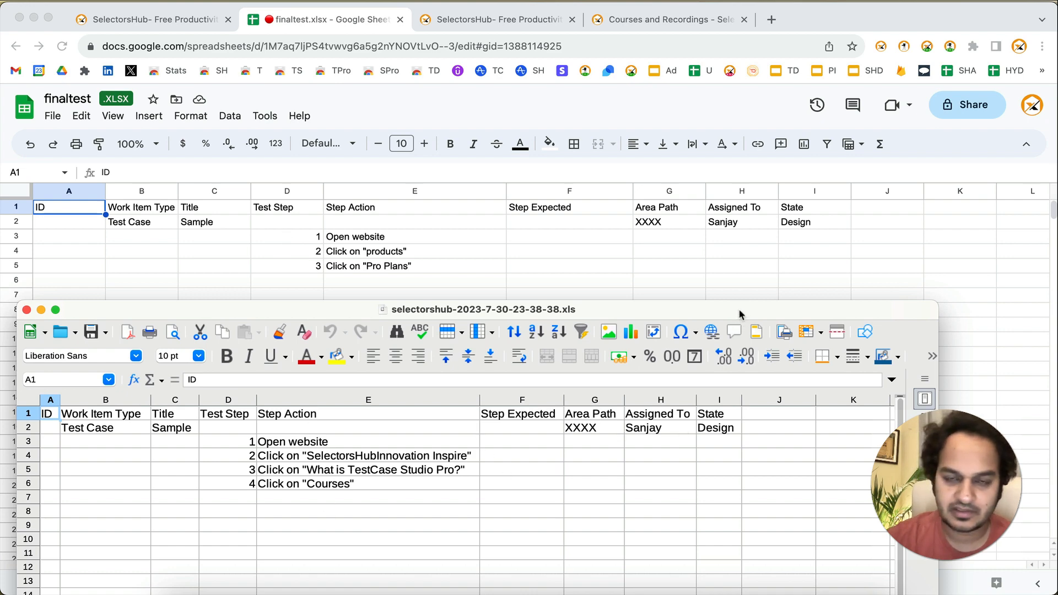
{"action": "left_click_drag", "start_coordinate": [740, 314], "coordinate": [814, 188]}
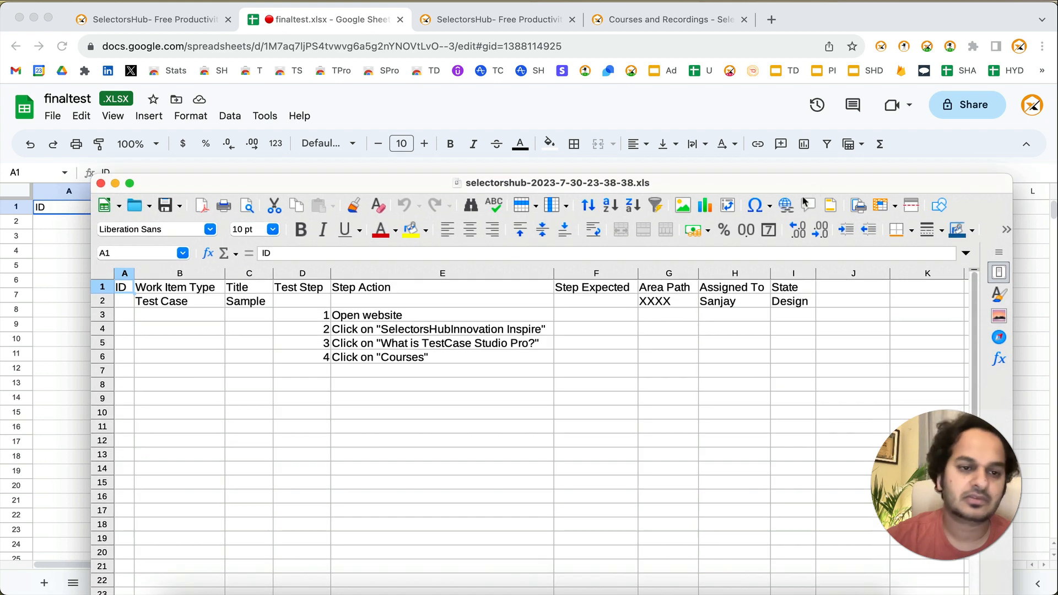
{"action": "left_click", "coordinate": [101, 184]}
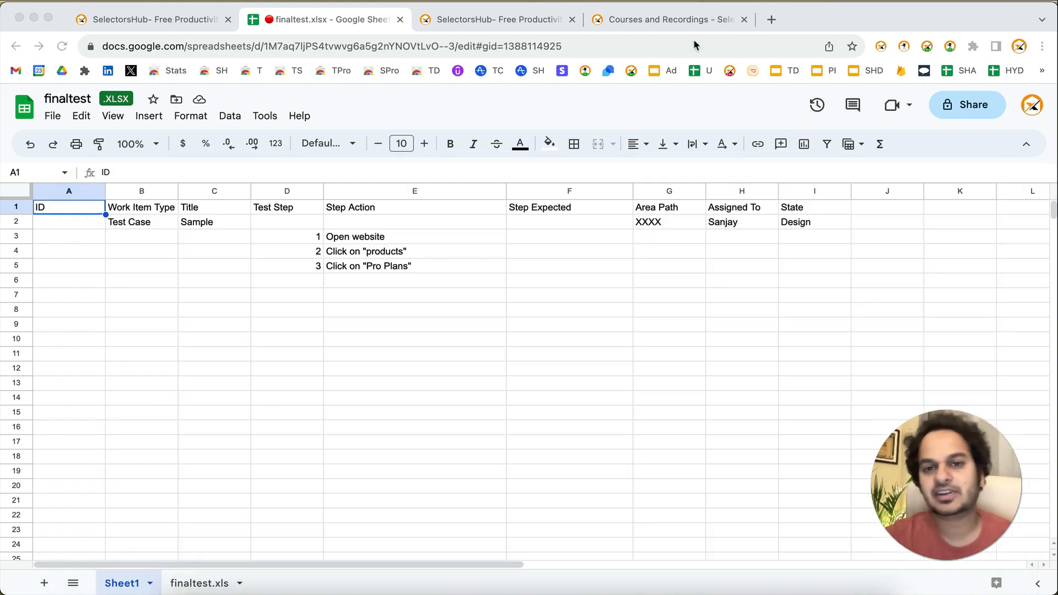
- Open flipkart.com in a new browser tab
{"action": "left_click", "coordinate": [771, 19]}
{"action": "type", "text": "flip"}
{"action": "key", "text": "Return"}
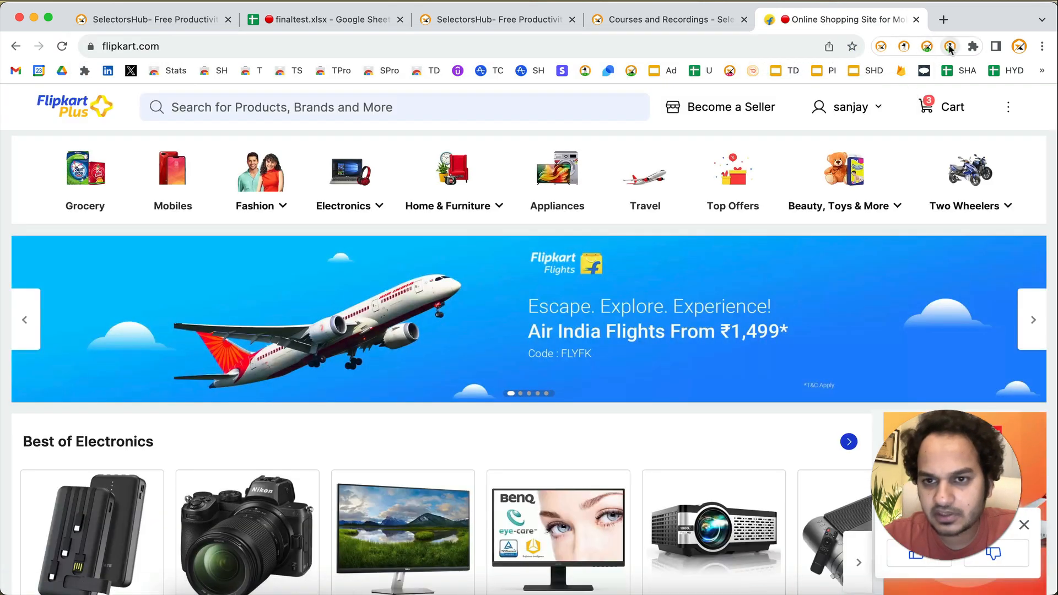
- Close the current TestCase Studio Pro window, reopen the recorder on the Flipkart page and return to the page
{"action": "left_click", "coordinate": [928, 48]}
{"action": "left_click", "coordinate": [100, 91]}
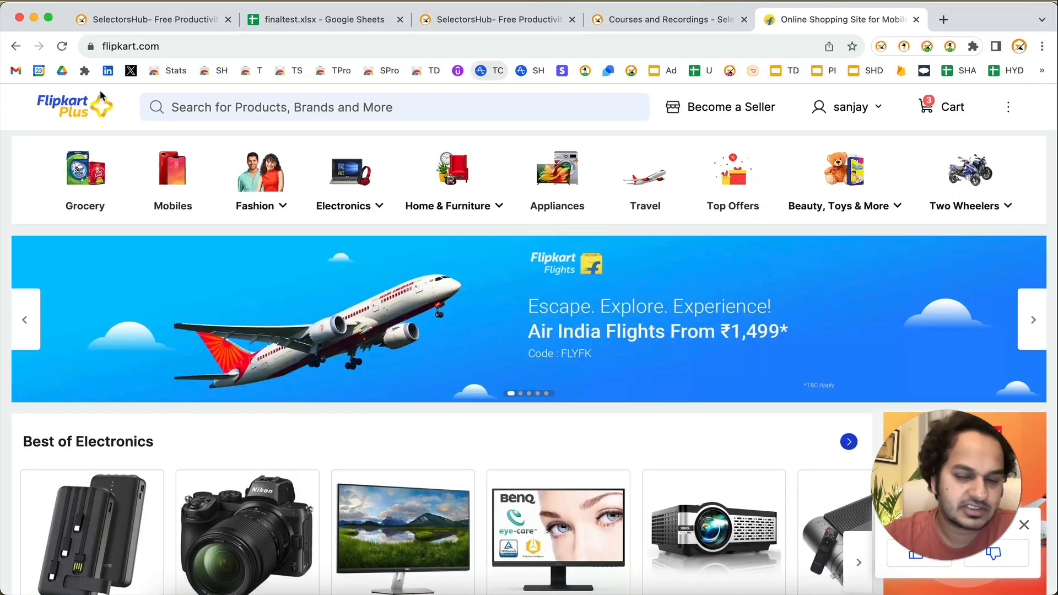
{"action": "left_click", "coordinate": [950, 46]}
{"action": "left_click", "coordinate": [895, 135]}
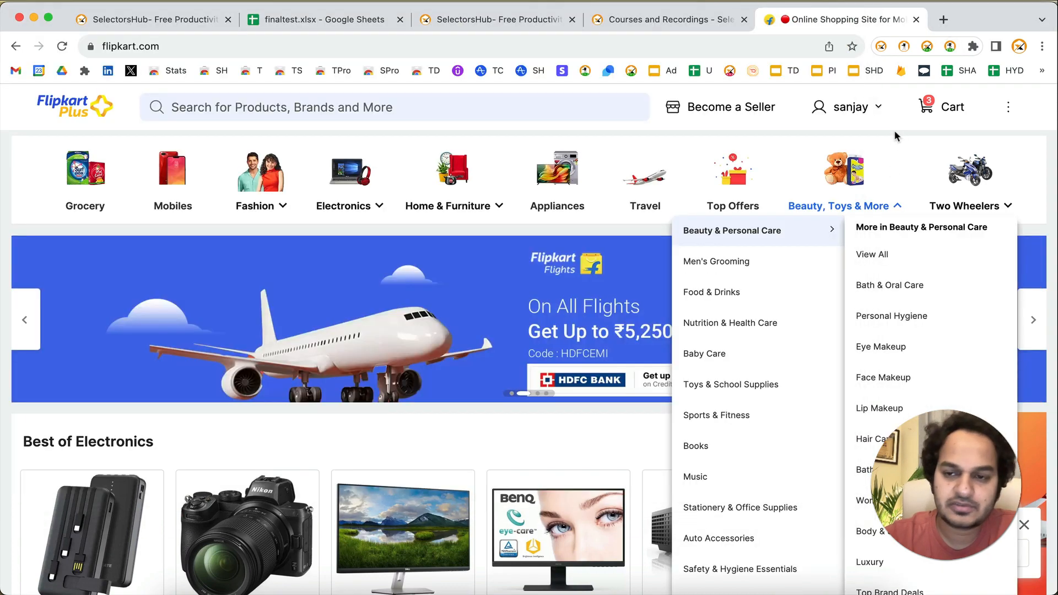
- Record a Flipkart search for "iphone" in the Mobiles category and expand the Men category menu
{"action": "left_click", "coordinate": [274, 110]}
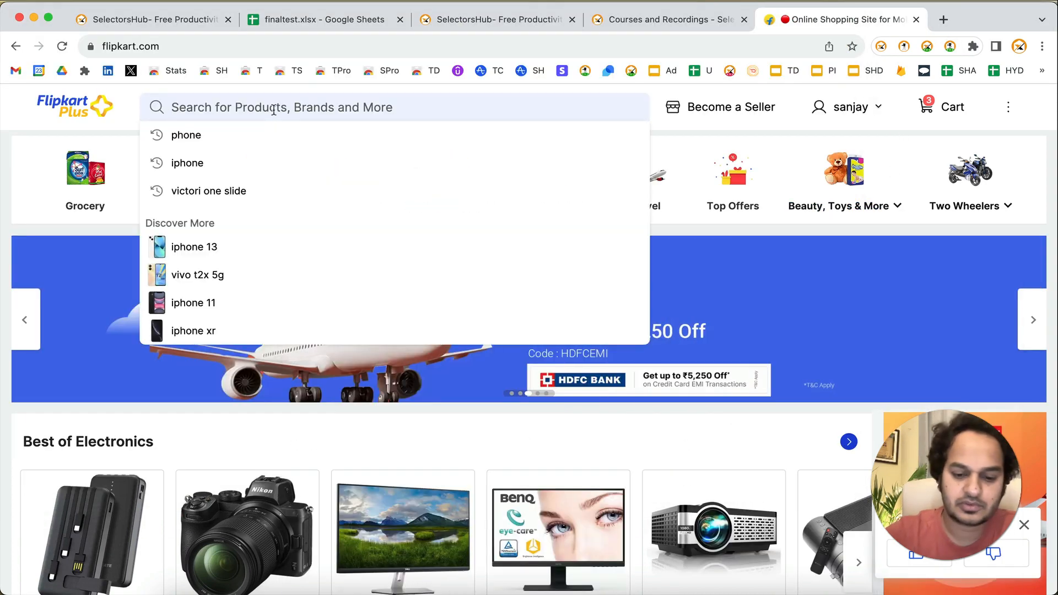
{"action": "type", "text": "iphone"}
{"action": "key", "text": "Return"}
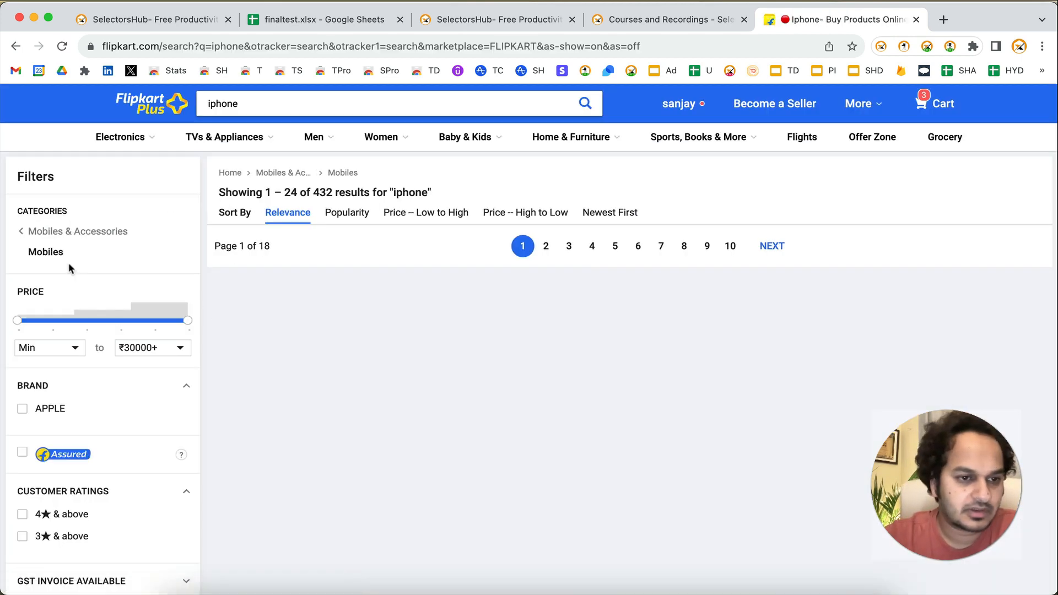
{"action": "left_click", "coordinate": [53, 256]}
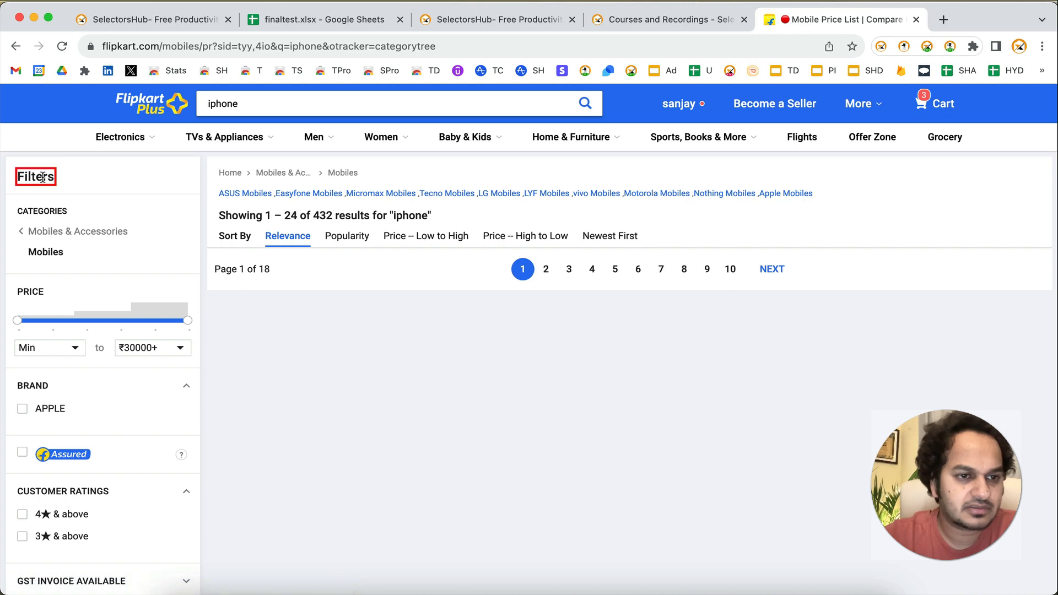
{"action": "mouse_move", "coordinate": [304, 141]}
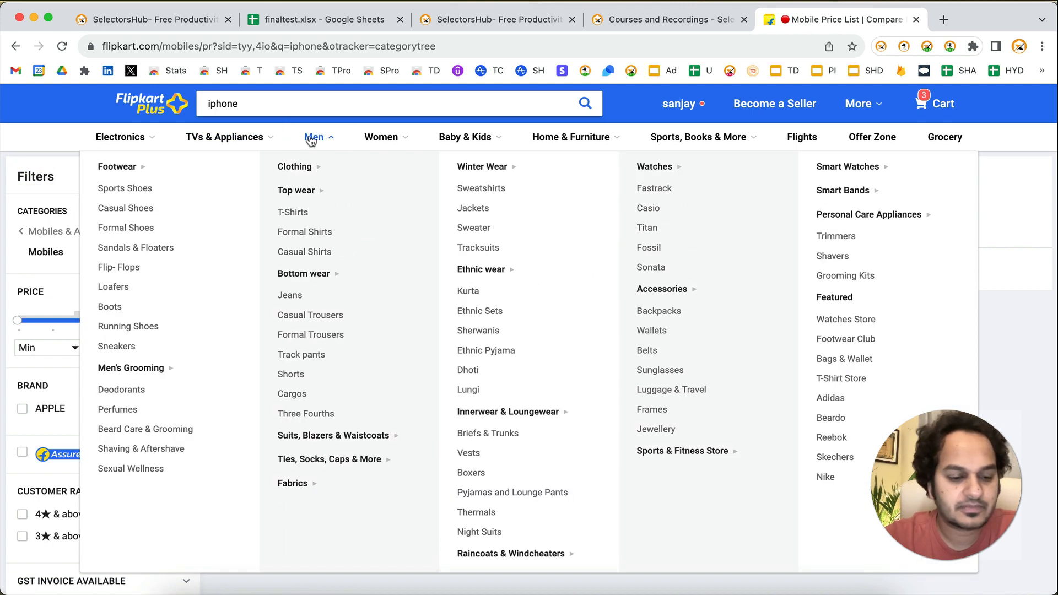
- Bring the recorder window back to the front and insert a prefilled row above the first Flipkart step
{"action": "key", "text": "super+grave"}
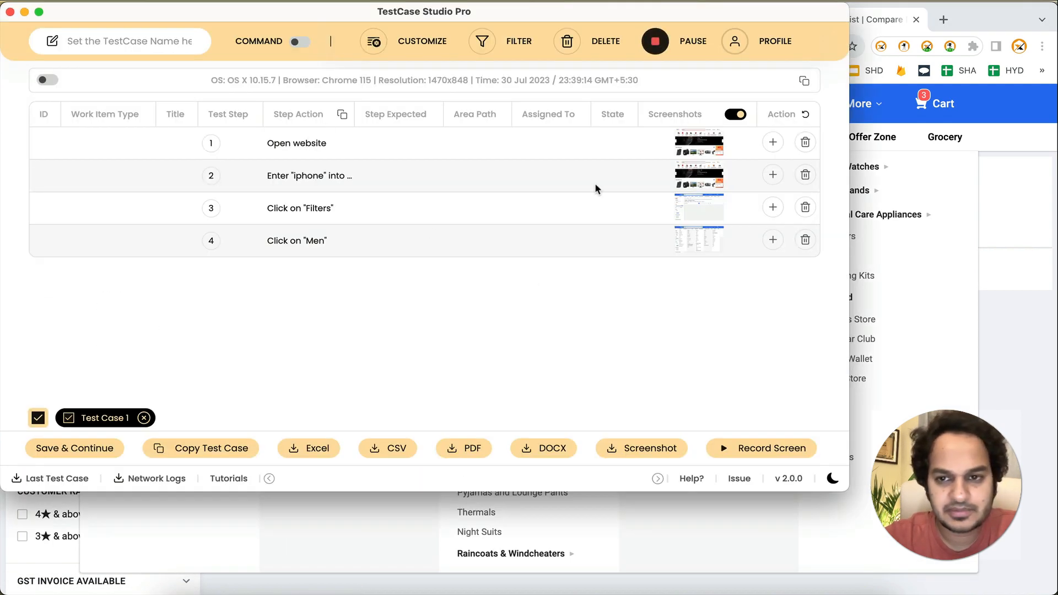
{"action": "left_click", "coordinate": [773, 142]}
{"action": "left_click", "coordinate": [715, 182]}
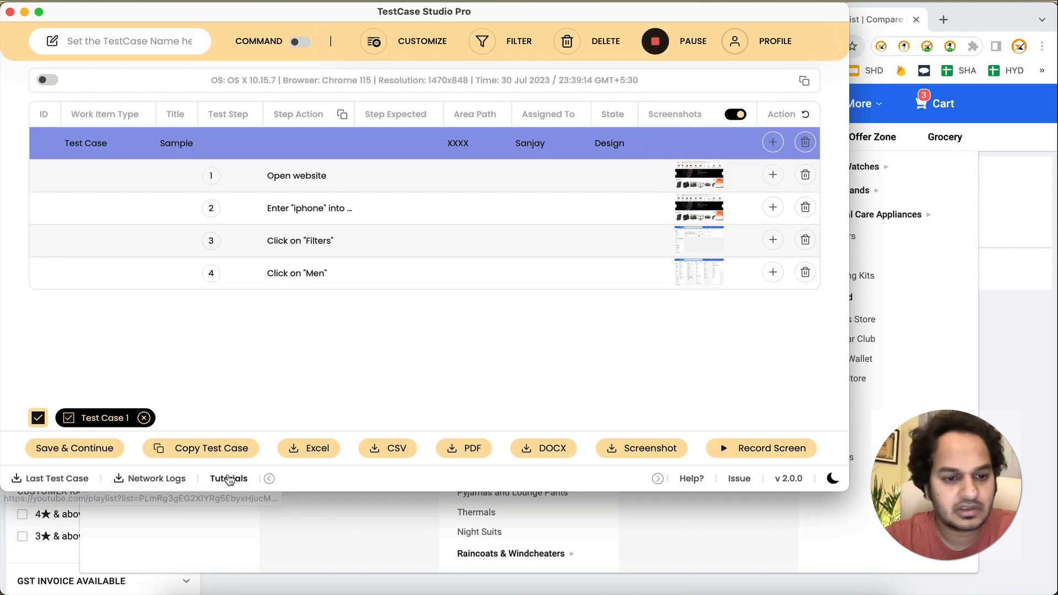
- Export the Flipkart test case as CSV and check all columns of the downloaded file from ID to State
{"action": "left_click", "coordinate": [387, 448]}
{"action": "left_click", "coordinate": [85, 475]}
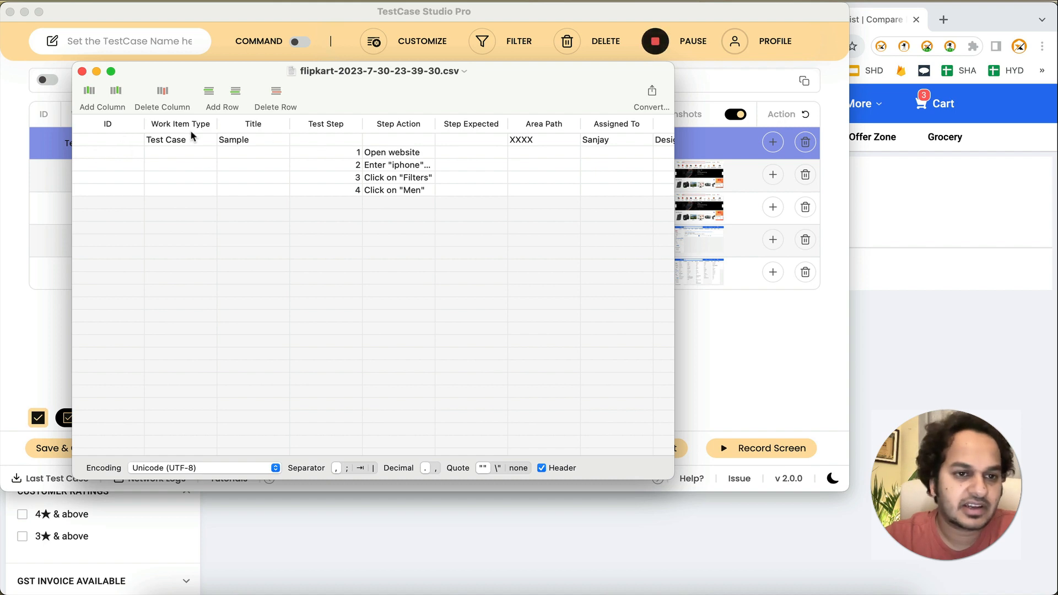
{"action": "scroll", "coordinate": [364, 157], "scroll_direction": "right", "scroll_amount": 3}
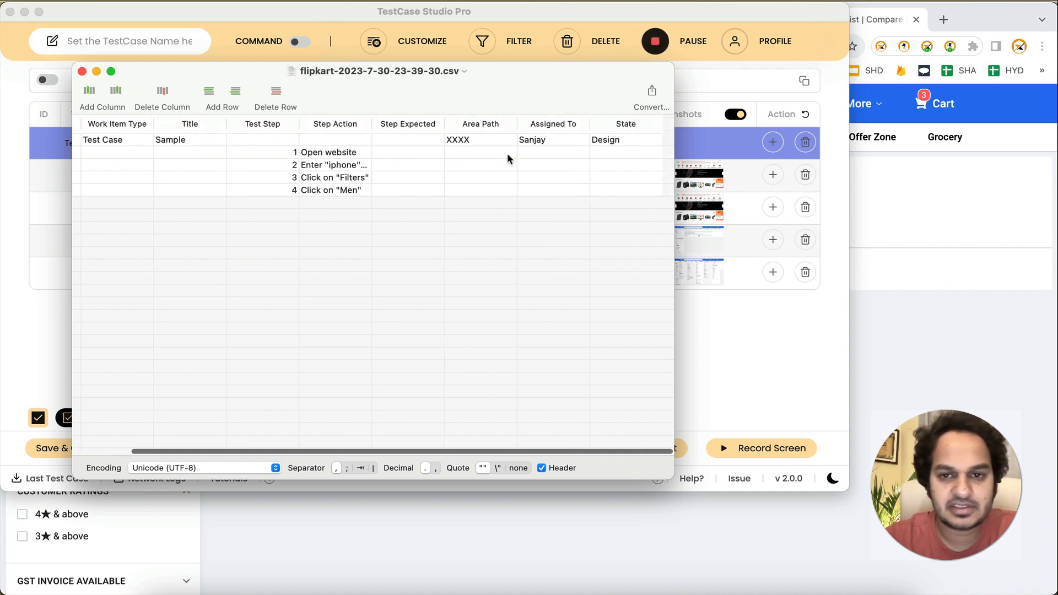
{"action": "scroll", "coordinate": [362, 164], "scroll_direction": "left", "scroll_amount": 3}
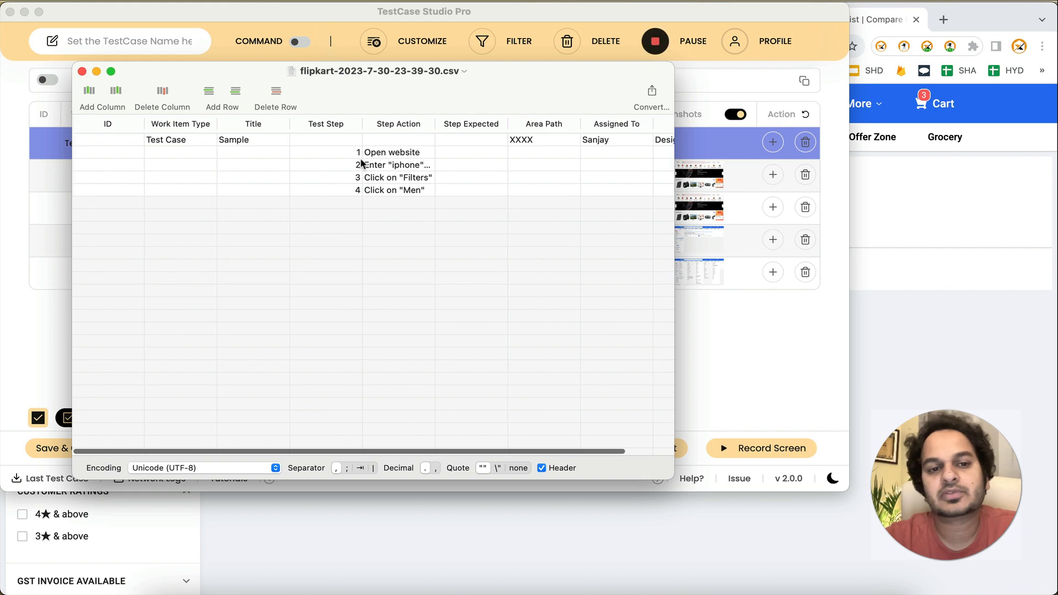
{"action": "scroll", "coordinate": [362, 163], "scroll_direction": "right", "scroll_amount": 3}
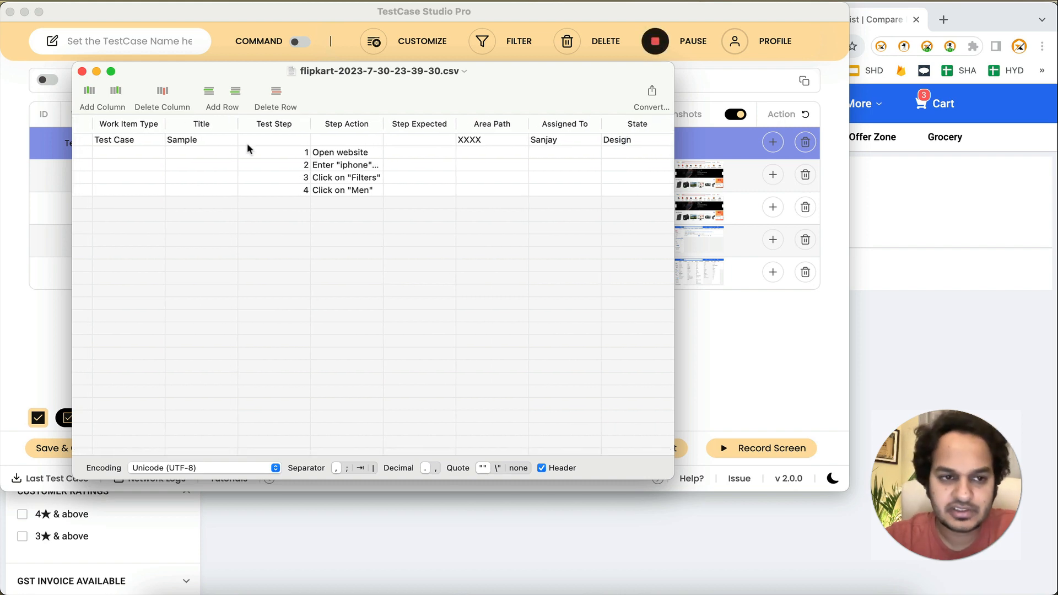
{"action": "left_click", "coordinate": [82, 72]}
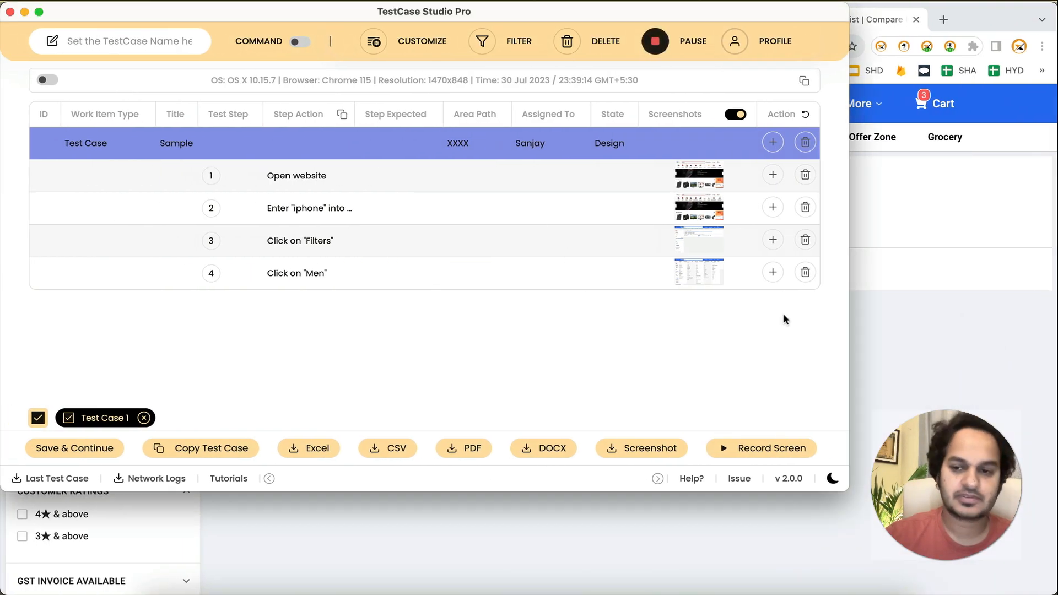
- Return to the finaltest spreadsheet in the browser and open its finaltest.xls sheet
{"action": "left_click", "coordinate": [928, 311]}
{"action": "left_click", "coordinate": [282, 17]}
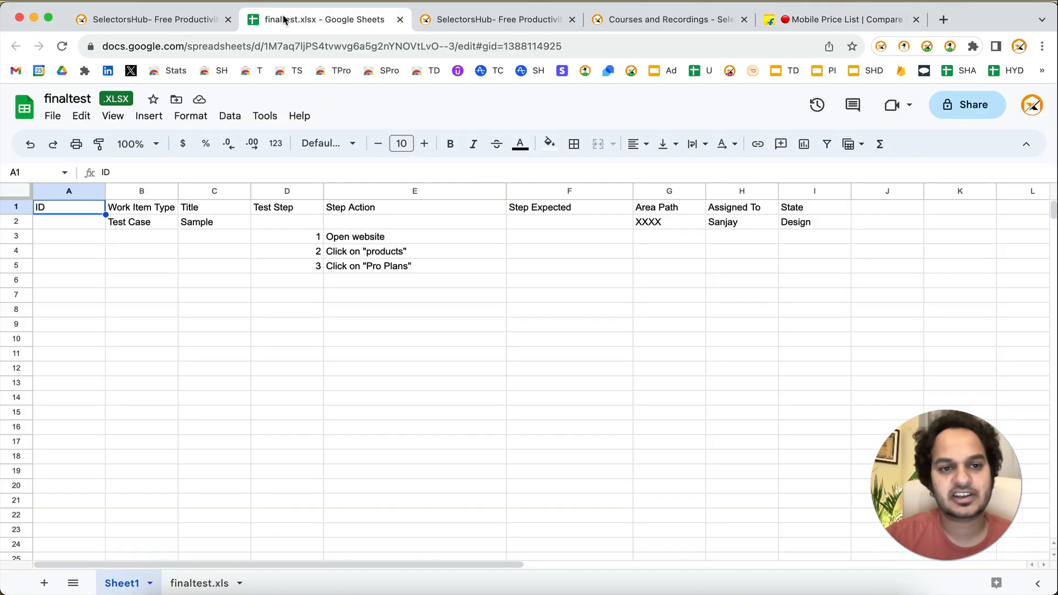
{"action": "left_click", "coordinate": [207, 582]}
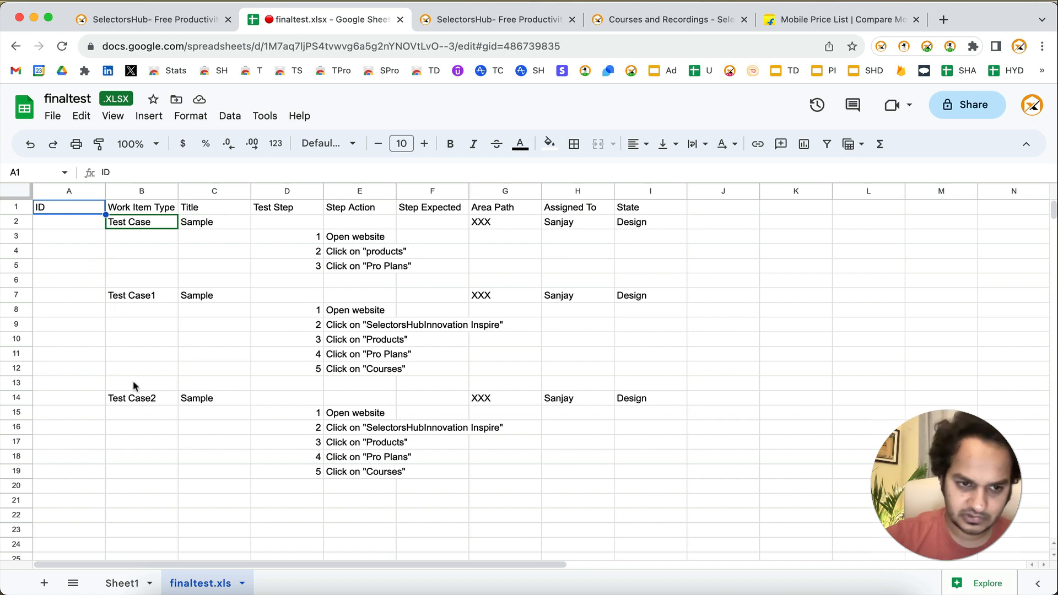
- Change the Work Item Type entries to "Test Case1" in cell B2 and "Test Case2" in cell B7
{"action": "left_click", "coordinate": [158, 223]}
{"action": "double_click", "coordinate": [158, 223]}
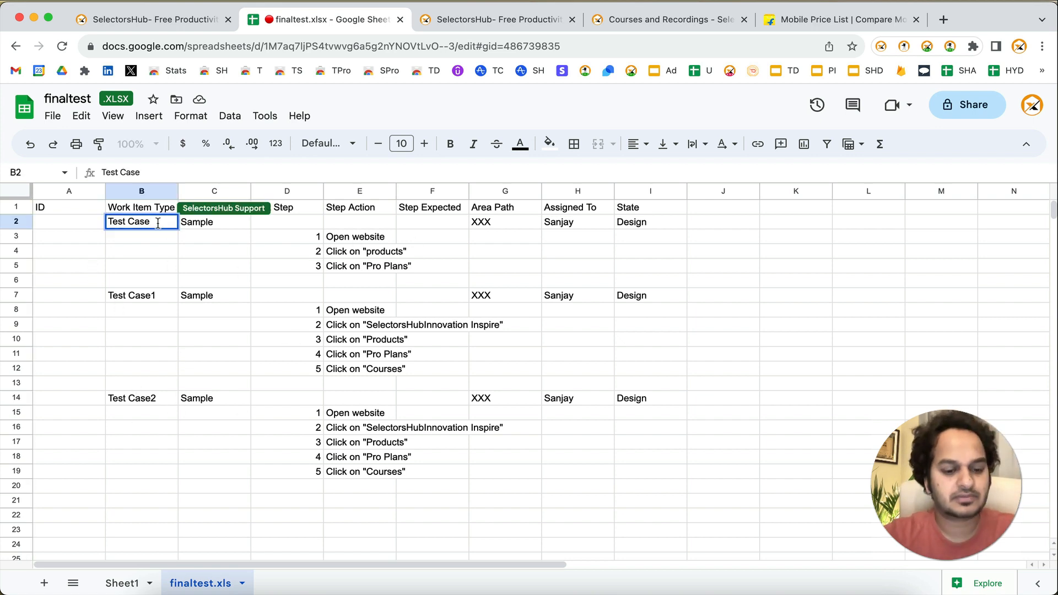
{"action": "type", "text": "1"}
{"action": "left_click", "coordinate": [157, 294]}
{"action": "double_click", "coordinate": [157, 294]}
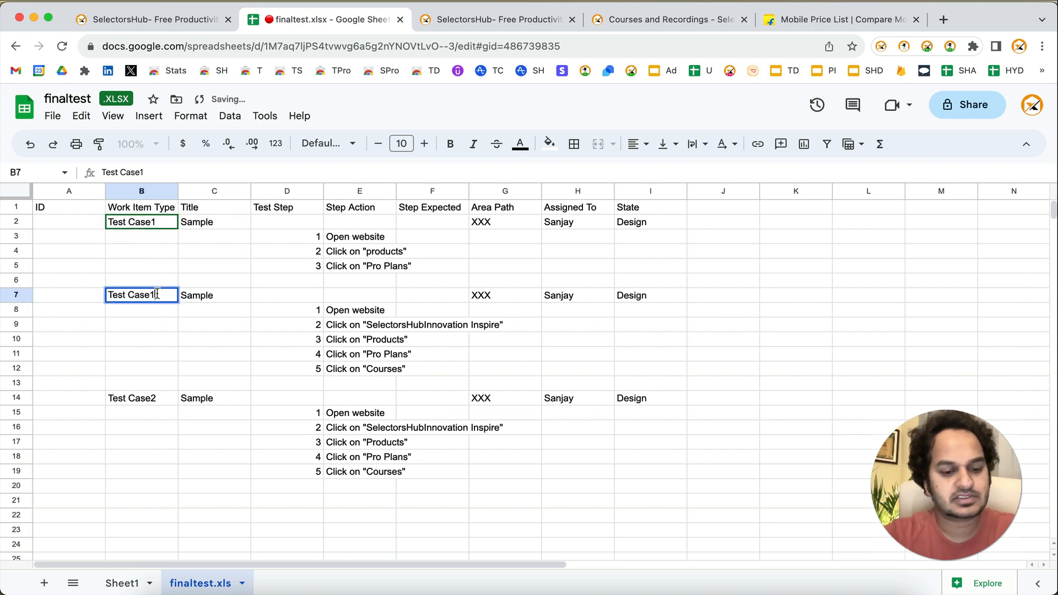
{"action": "key", "text": "BackSpace"}
{"action": "type", "text": "2"}
- Change the Work Item Type entry in cell B14 to "Test Case3"
{"action": "left_click", "coordinate": [167, 397]}
{"action": "triple_click", "coordinate": [167, 397]}
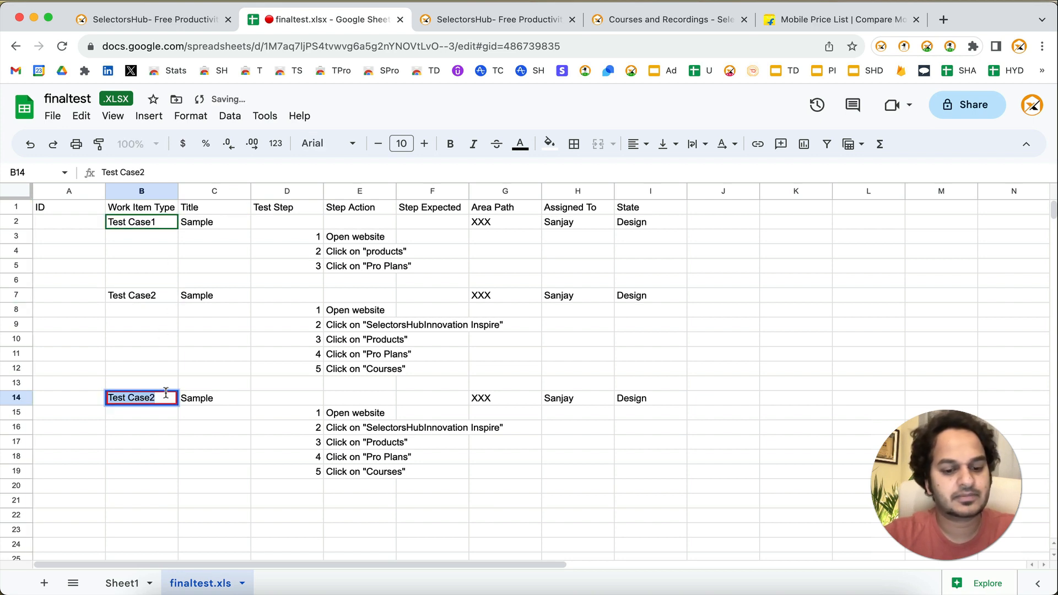
{"action": "left_click", "coordinate": [166, 394]}
{"action": "key", "text": "BackSpace"}
{"action": "type", "text": "3"}
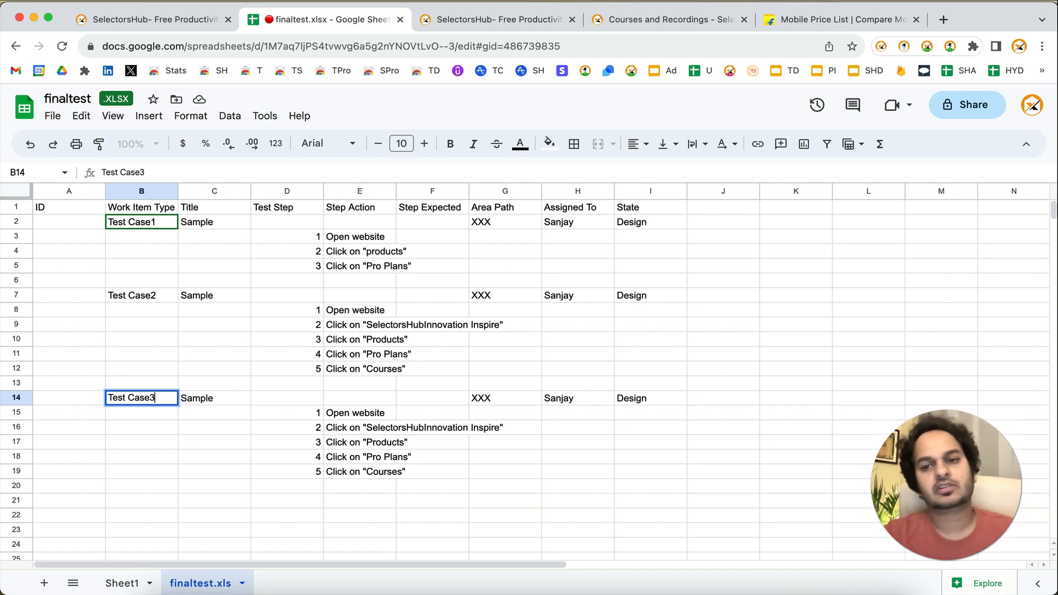
{"action": "left_click", "coordinate": [457, 504]}
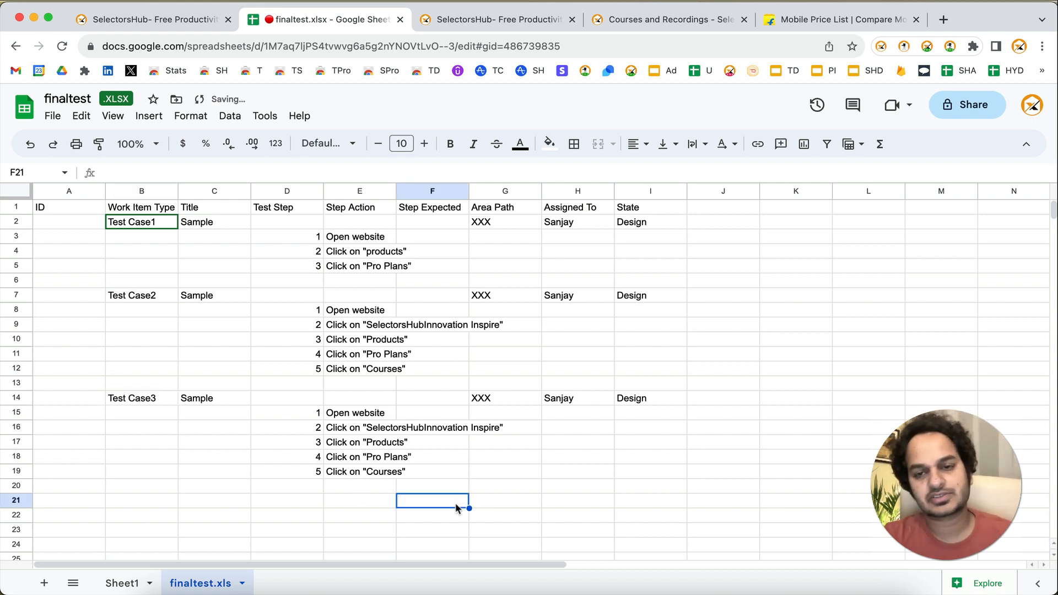
- Close the old recording and start a fresh TestCase Studio Pro session from the Flipkart home page
{"action": "left_click", "coordinate": [777, 24]}
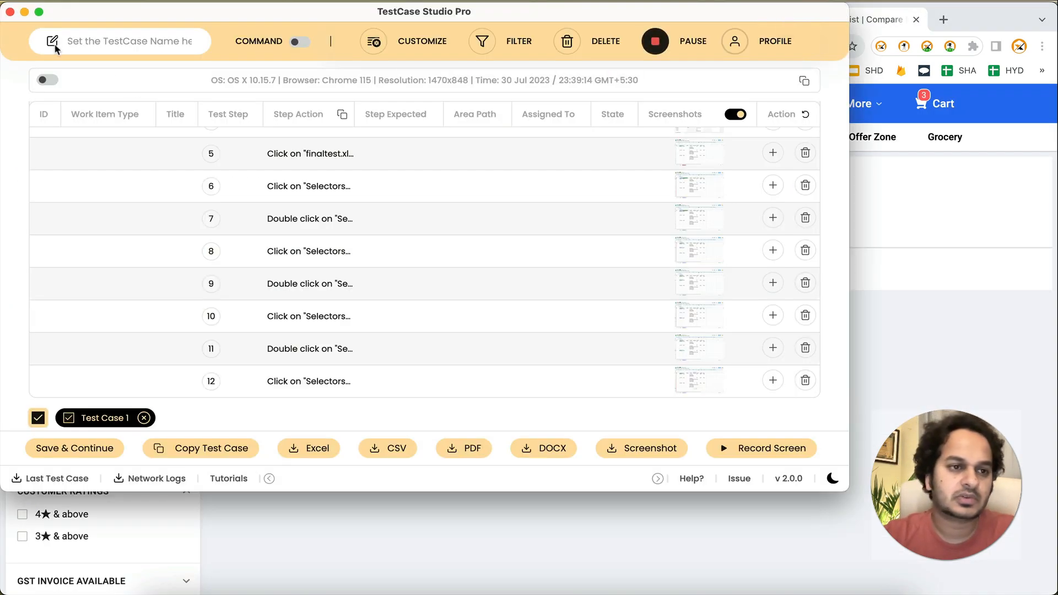
{"action": "left_click", "coordinate": [10, 12]}
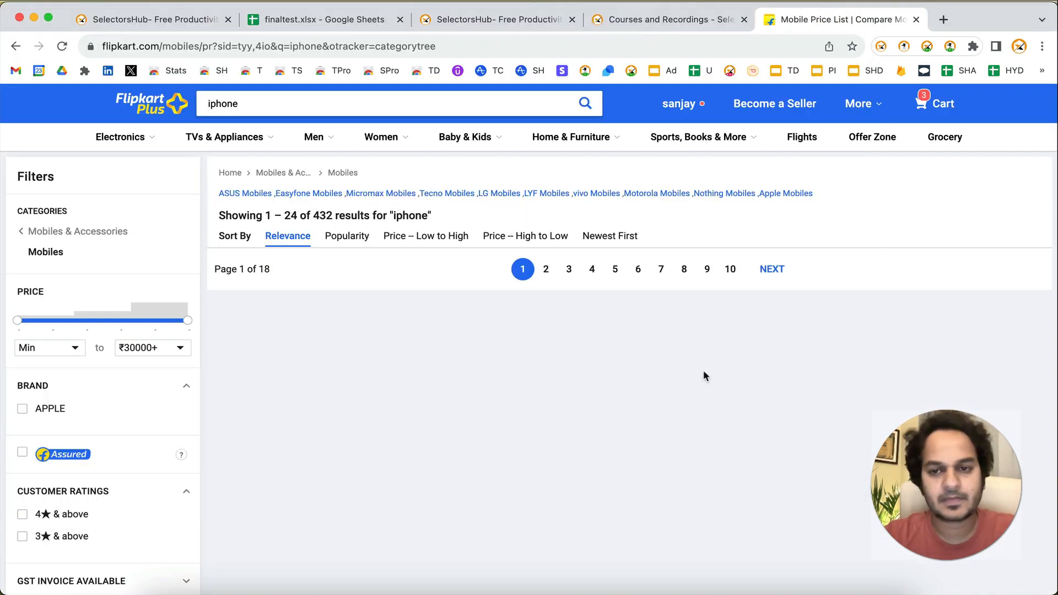
{"action": "left_click", "coordinate": [138, 117]}
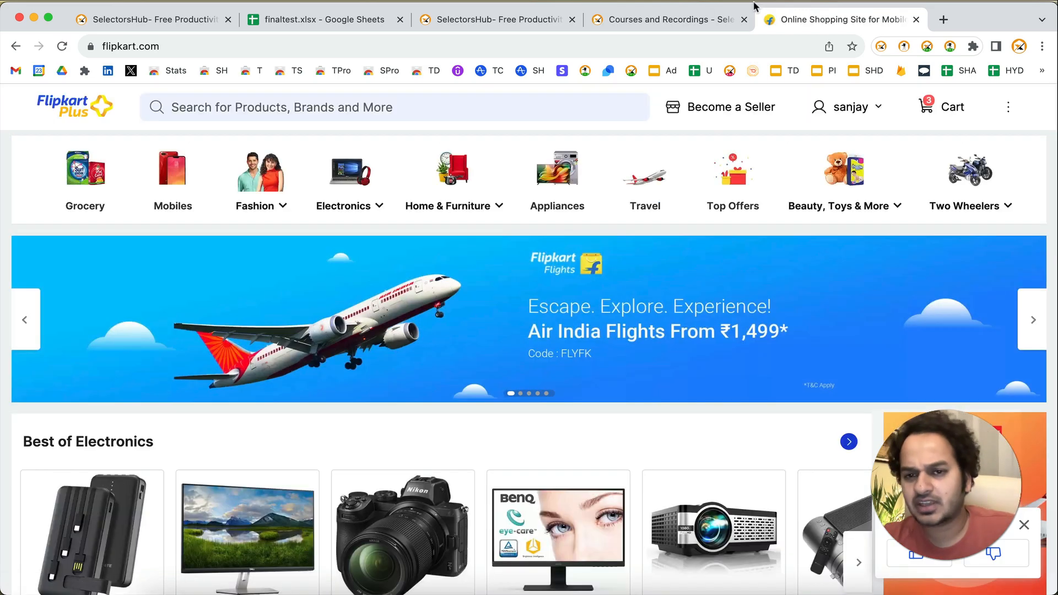
{"action": "left_click", "coordinate": [951, 48]}
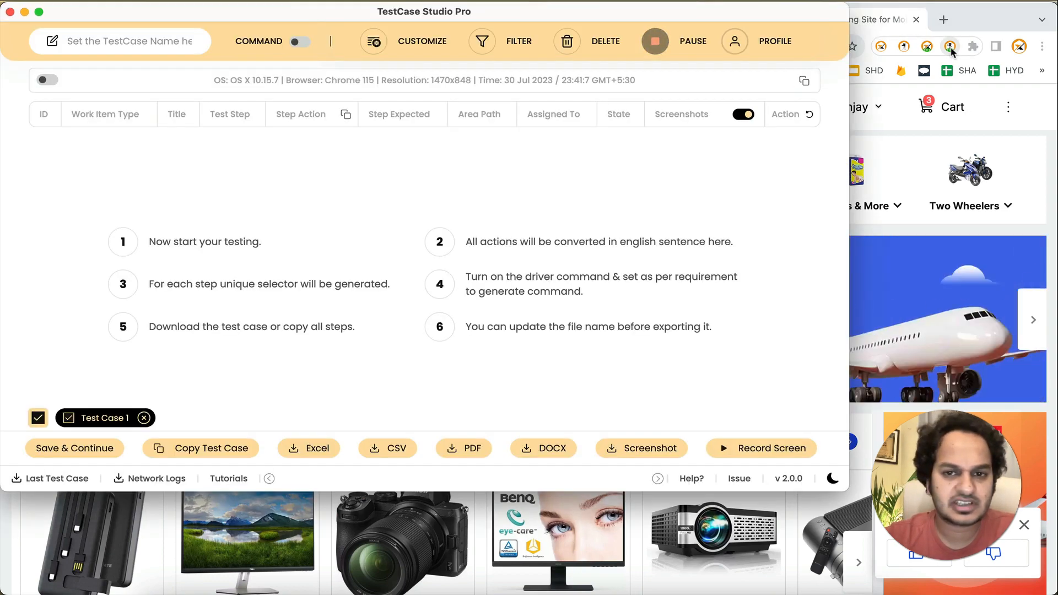
- Record a product search for "mobile" on the Flipkart home page
{"action": "left_click", "coordinate": [884, 144]}
{"action": "left_click", "coordinate": [297, 107]}
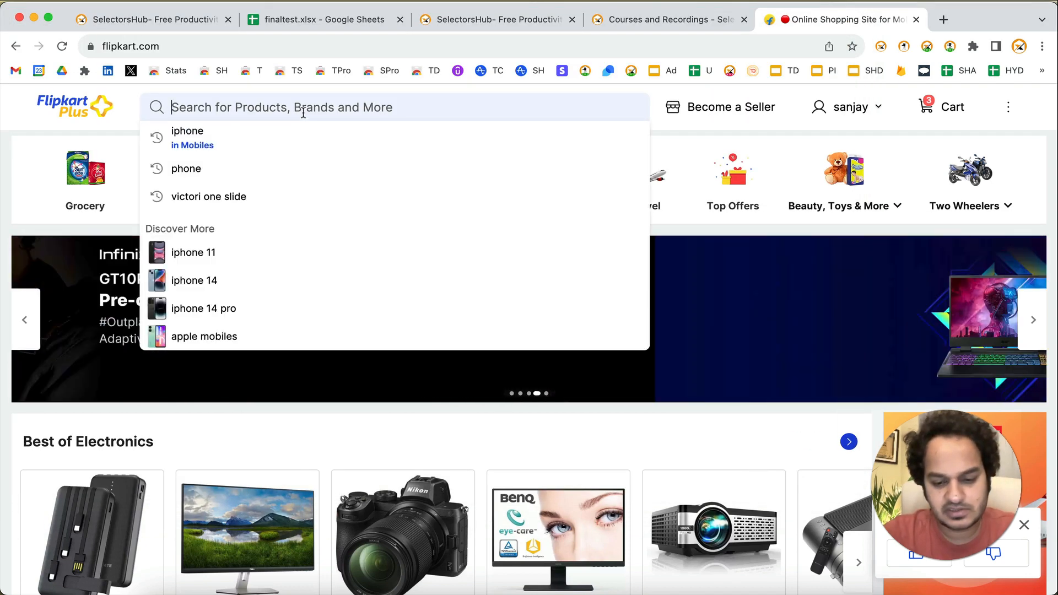
{"action": "type", "text": "mobile"}
{"action": "key", "text": "Return"}
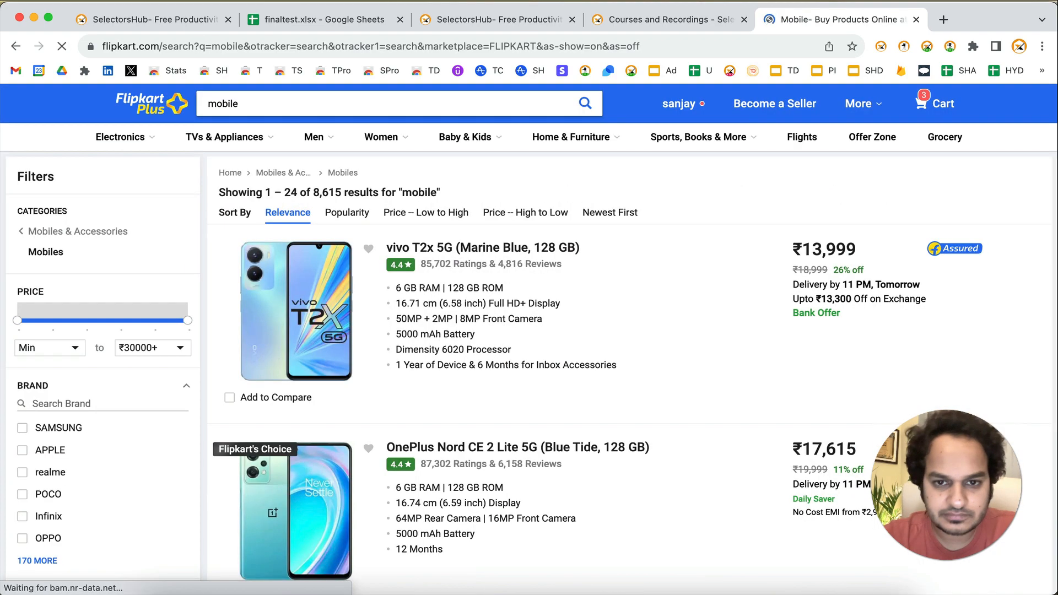
- Record interactions with Flipkart's Women and Men categories and the account menu, and return to the home page through the Flipkart logo
{"action": "mouse_move", "coordinate": [314, 137]}
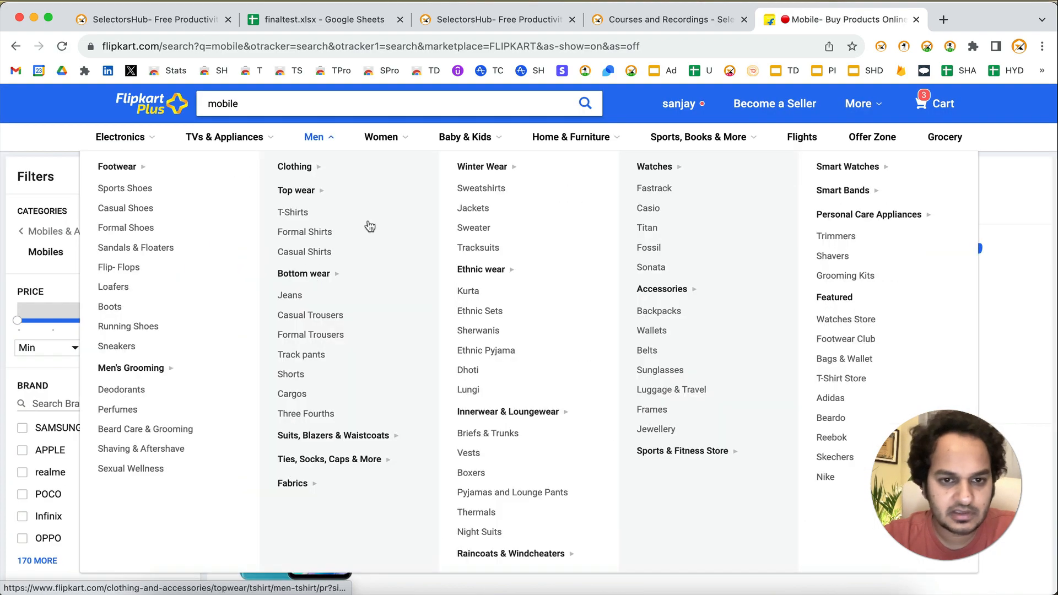
{"action": "right_click", "coordinate": [383, 137]}
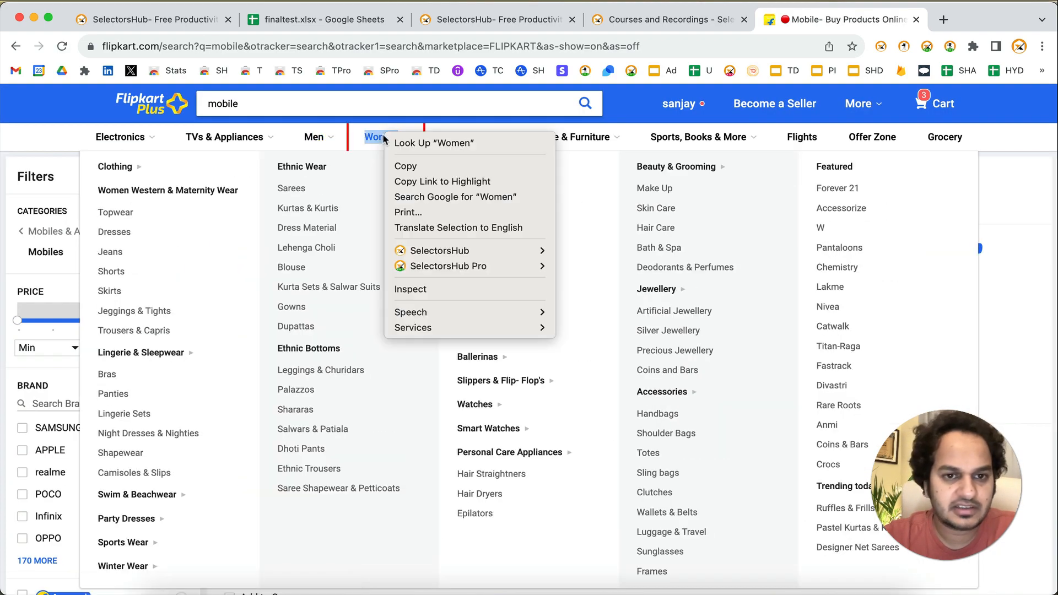
{"action": "left_click", "coordinate": [317, 141]}
{"action": "mouse_move", "coordinate": [315, 138]}
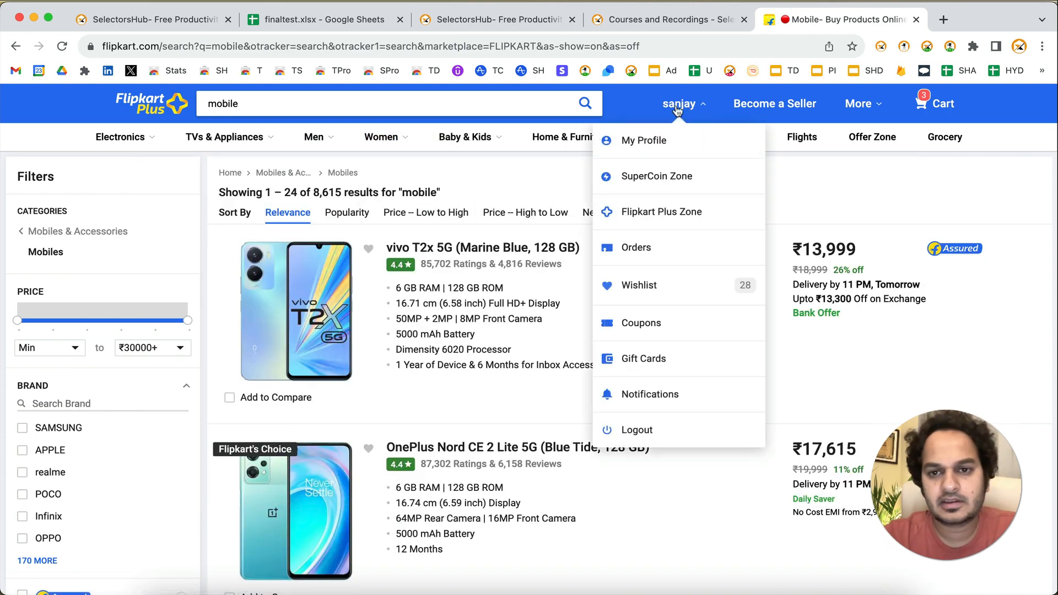
{"action": "left_click", "coordinate": [171, 108]}
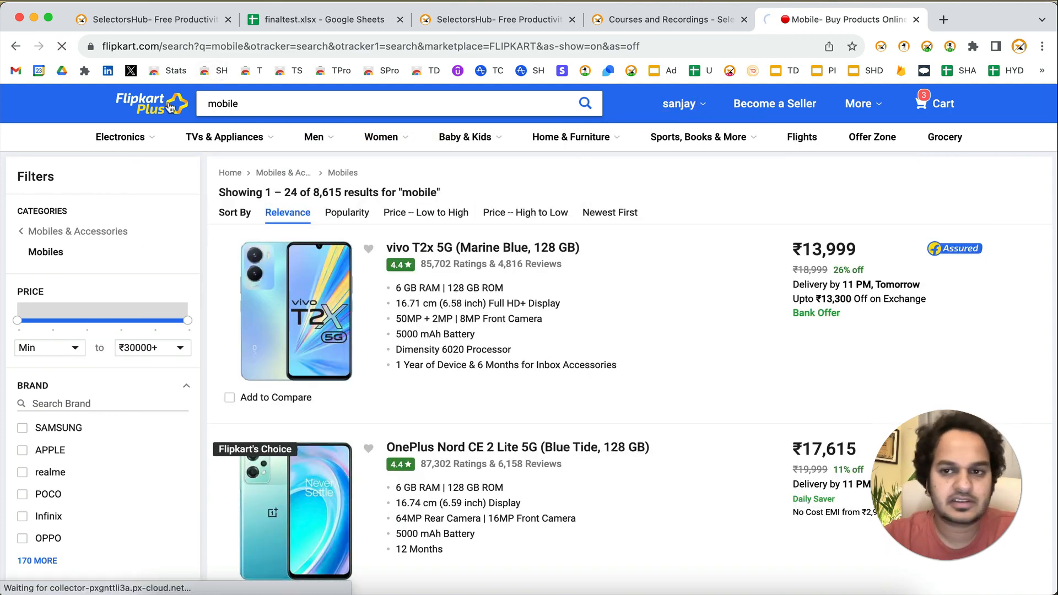
- Add a prefilled row above the first recorded step with Work Item Type "Test Case1", and save it to continue with Test Case 2
{"action": "key", "text": "super+grave"}
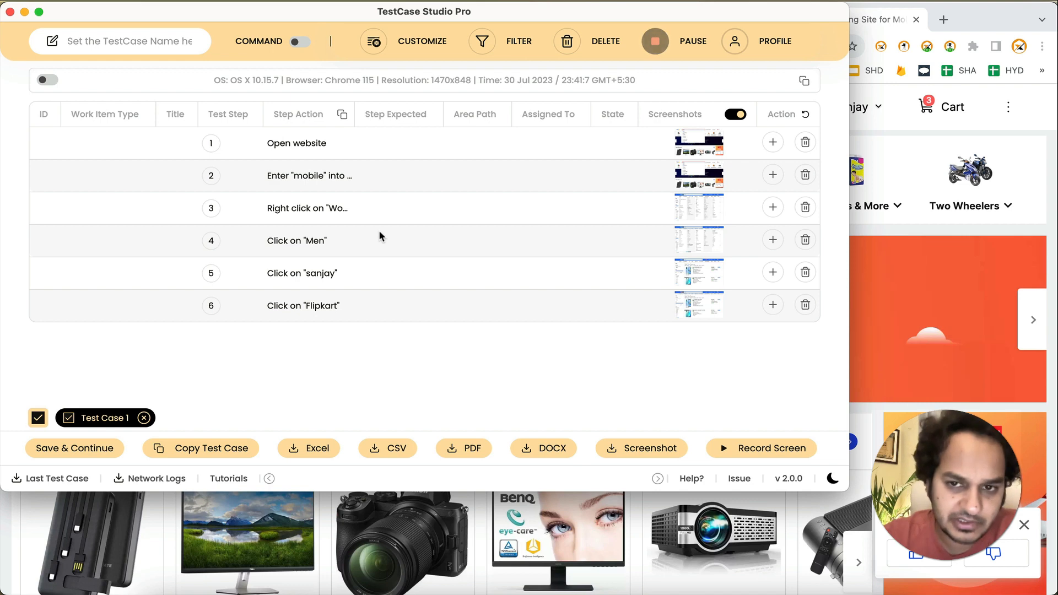
{"action": "left_click", "coordinate": [773, 142]}
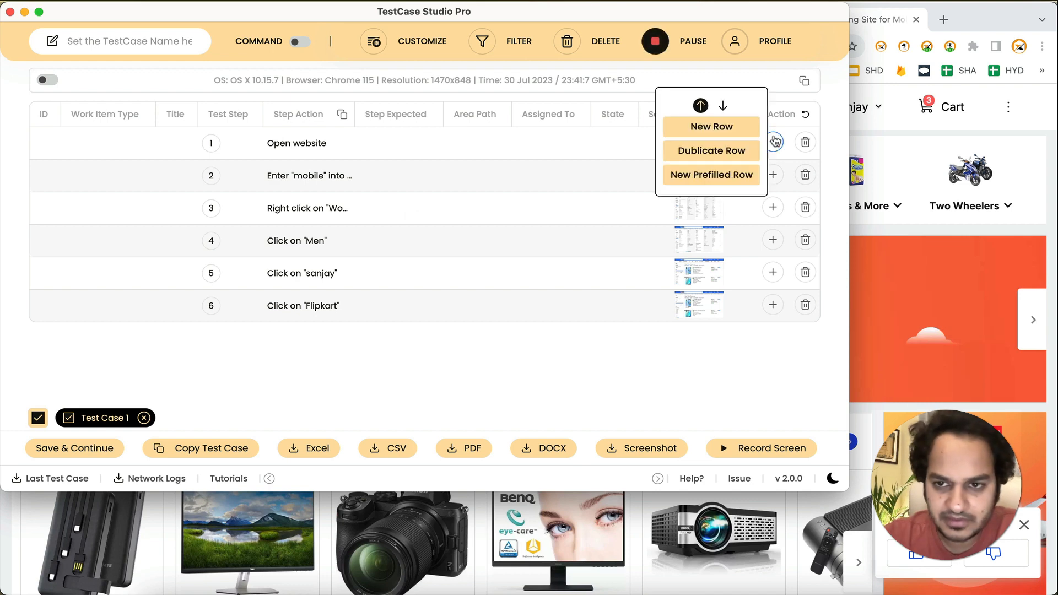
{"action": "left_click", "coordinate": [712, 174]}
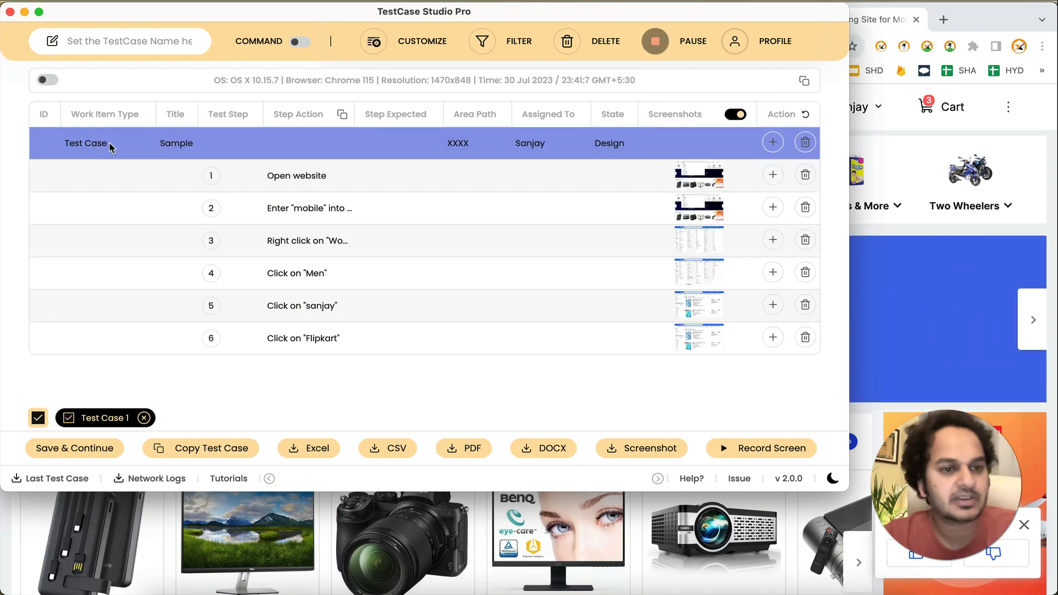
{"action": "type", "text": "1"}
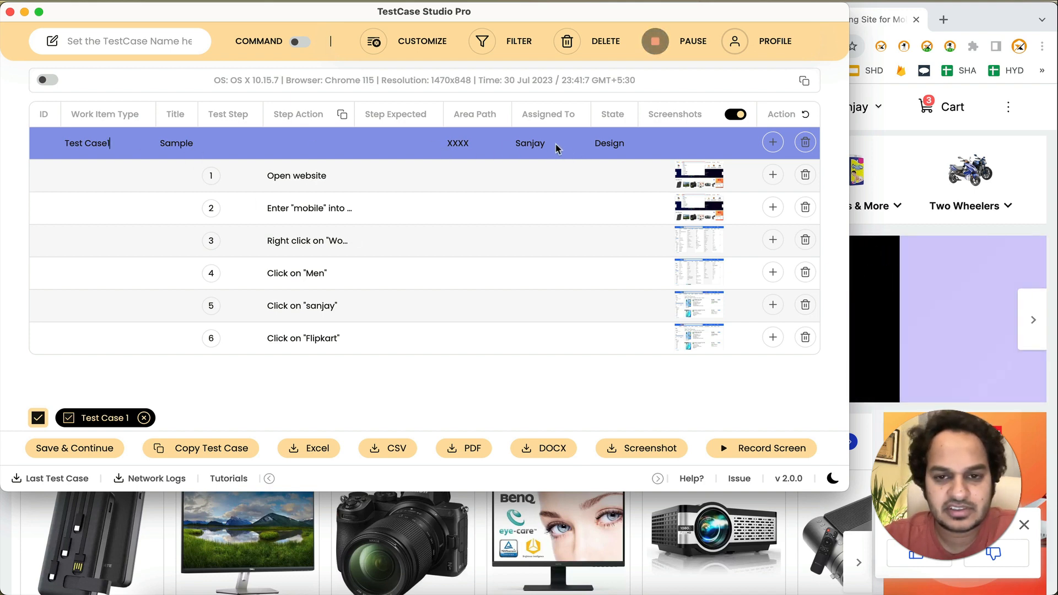
{"action": "left_click", "coordinate": [95, 449]}
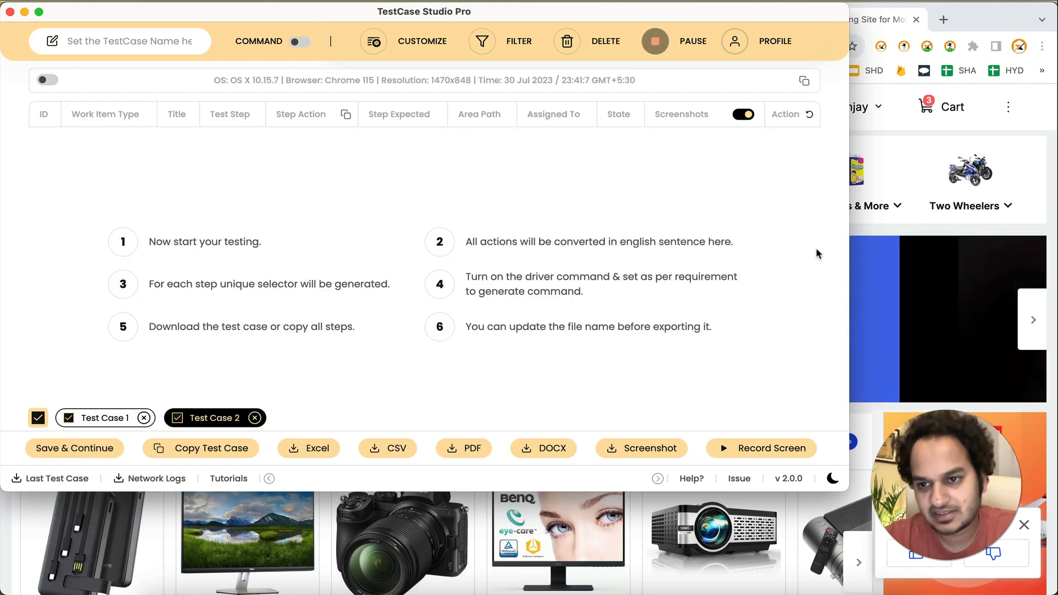
- Record Test Case 2 on the SelectorsHub site by opening Products, Courses and PracticePage
{"action": "left_click", "coordinate": [895, 219]}
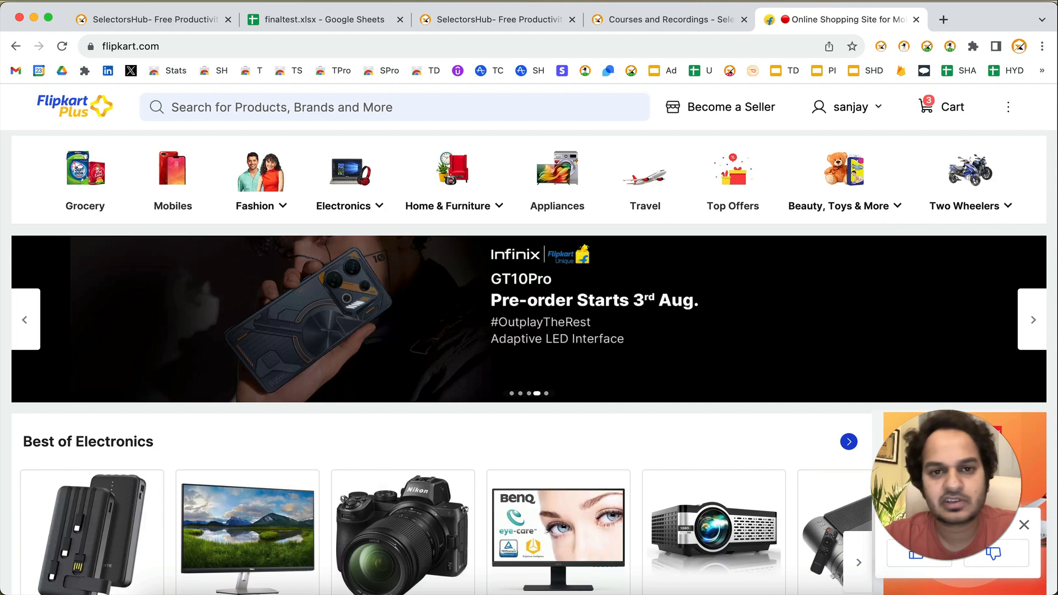
{"action": "left_click", "coordinate": [489, 21]}
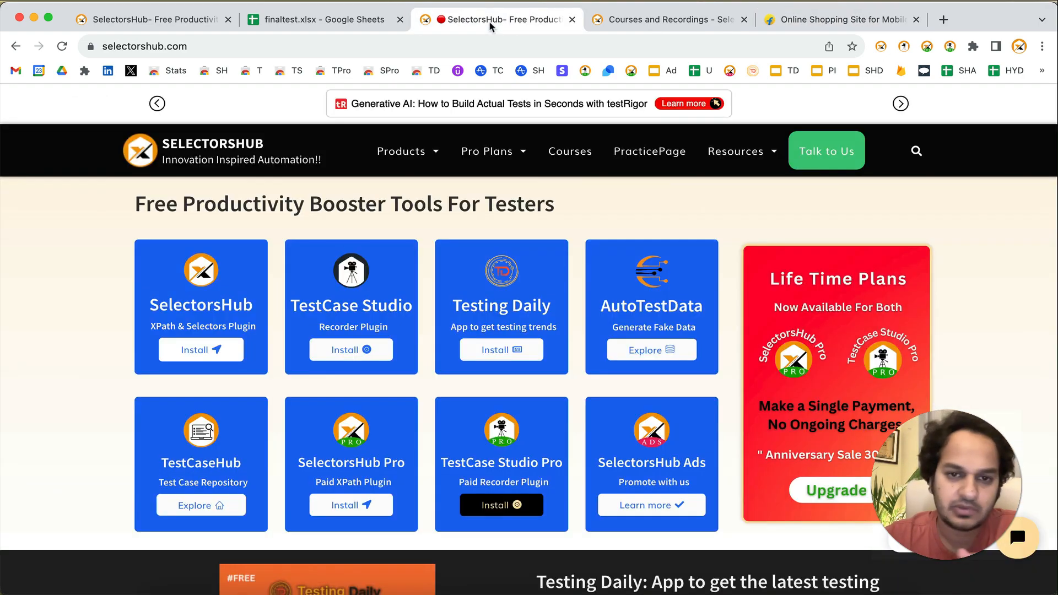
{"action": "left_click", "coordinate": [409, 152]}
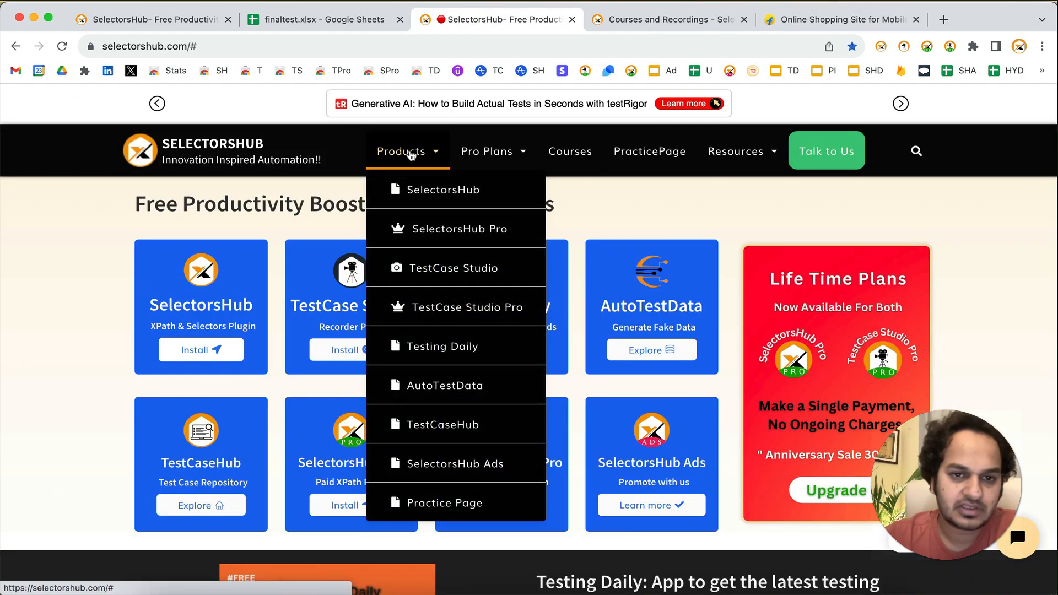
{"action": "left_click", "coordinate": [572, 154]}
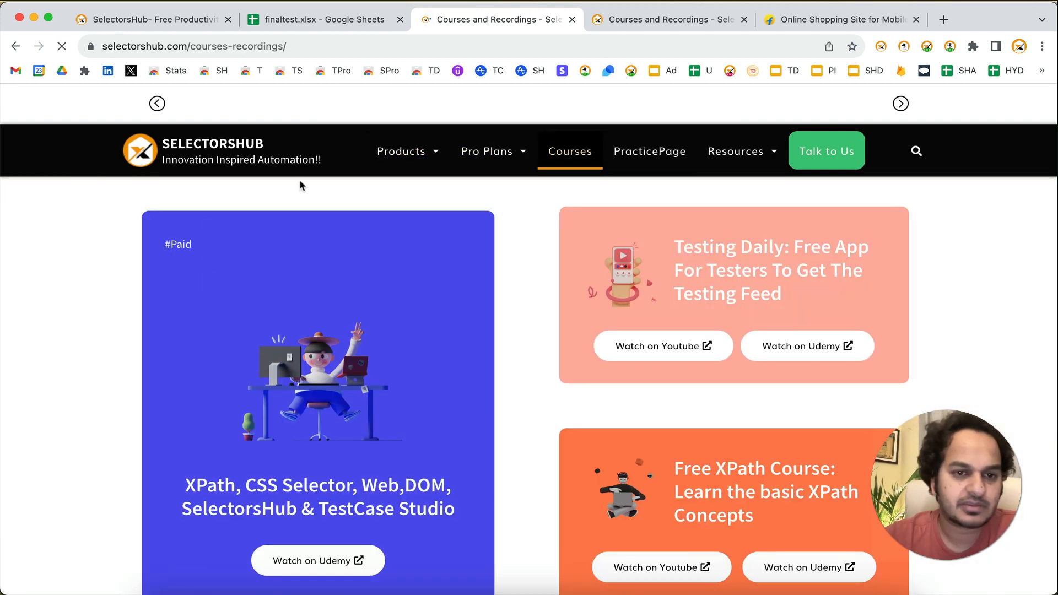
{"action": "left_click", "coordinate": [685, 154]}
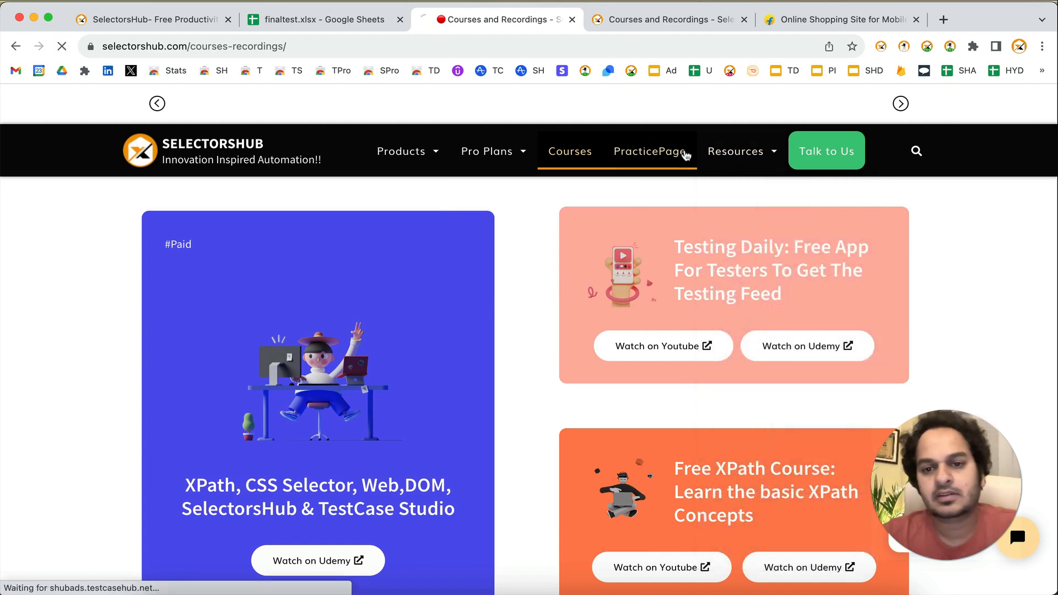
- Add a prefilled row above Test Case 2's first step, setting Work Item Type to "Test Case2" and appending 1 to the Assigned To name
{"action": "key", "text": "super+grave"}
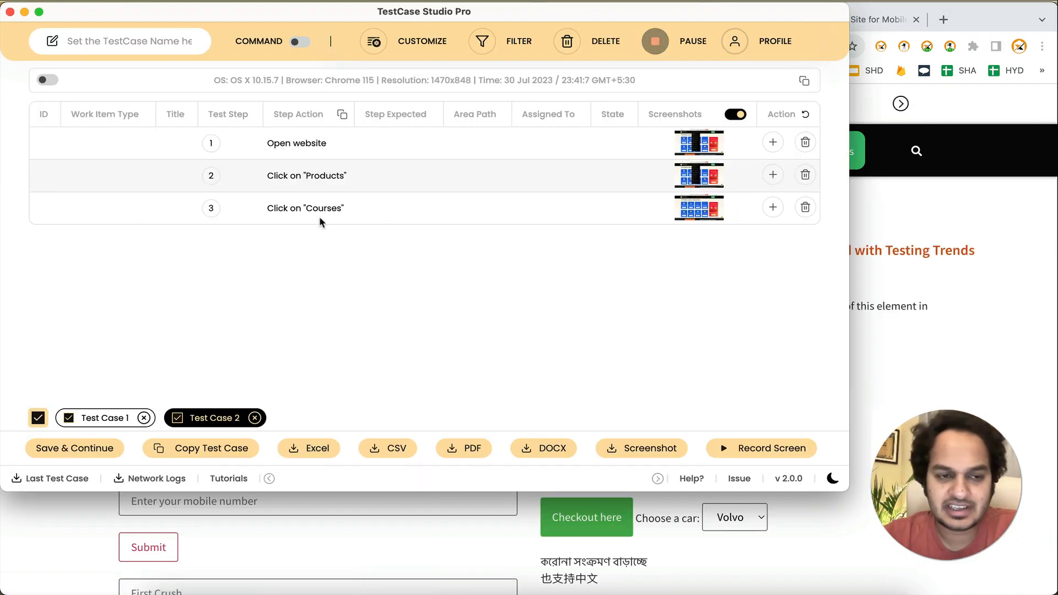
{"action": "left_click", "coordinate": [774, 144]}
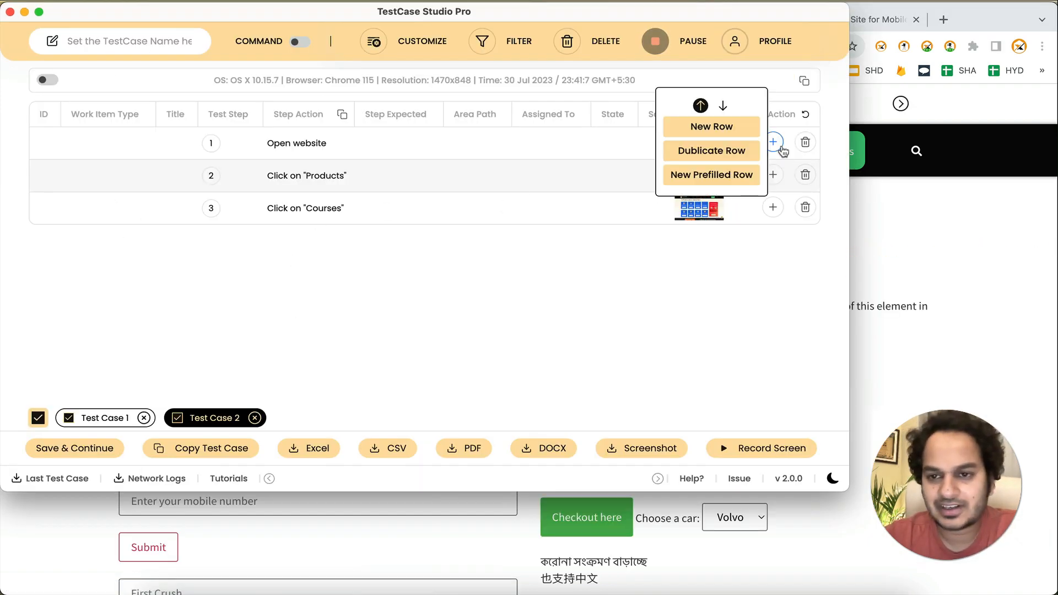
{"action": "left_click", "coordinate": [732, 177]}
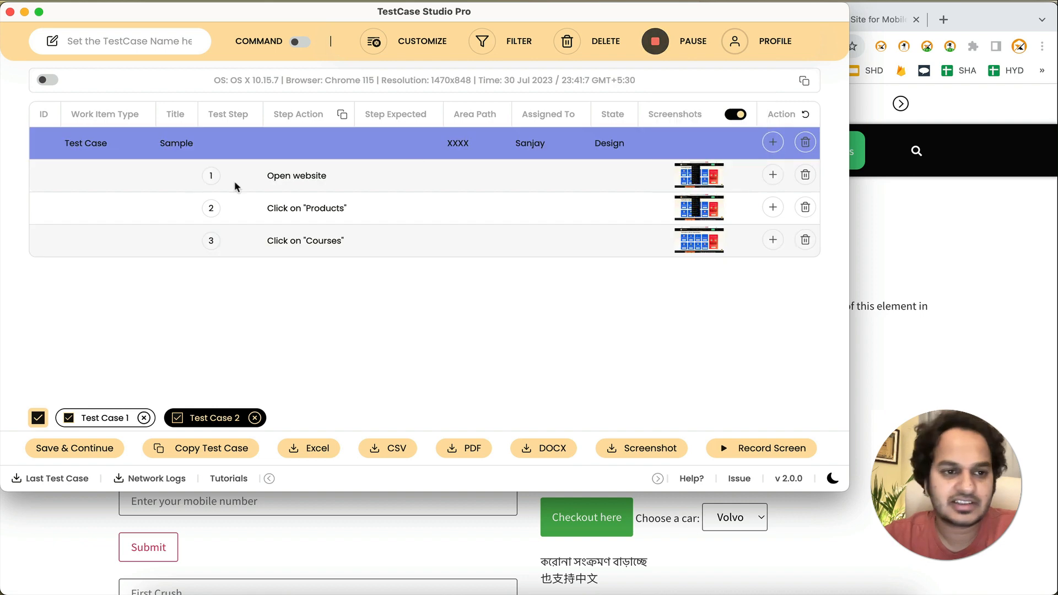
{"action": "left_click", "coordinate": [111, 147]}
{"action": "type", "text": "2"}
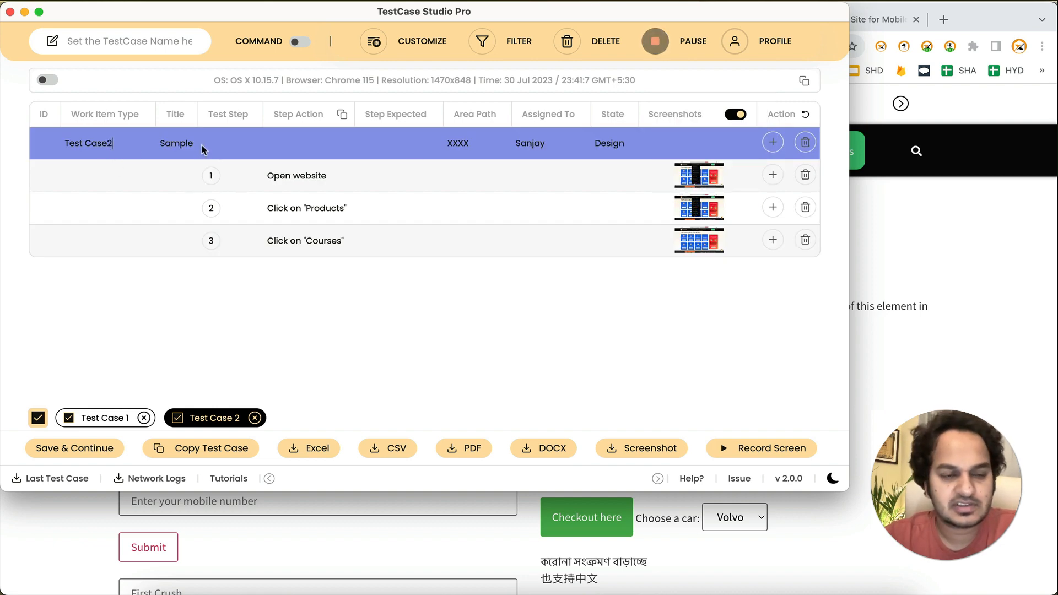
{"action": "left_click", "coordinate": [552, 149]}
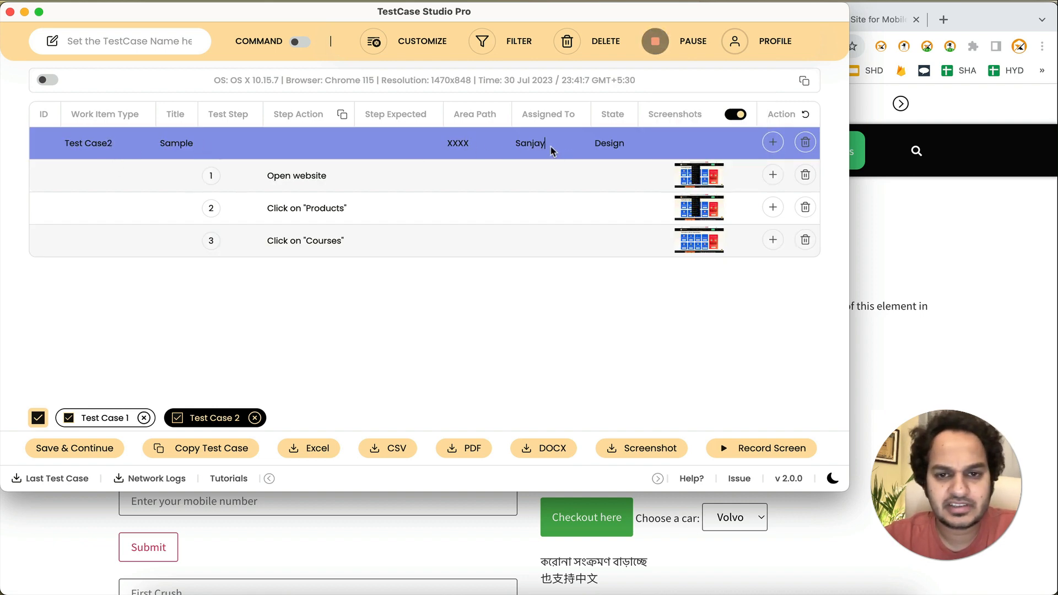
{"action": "type", "text": "1"}
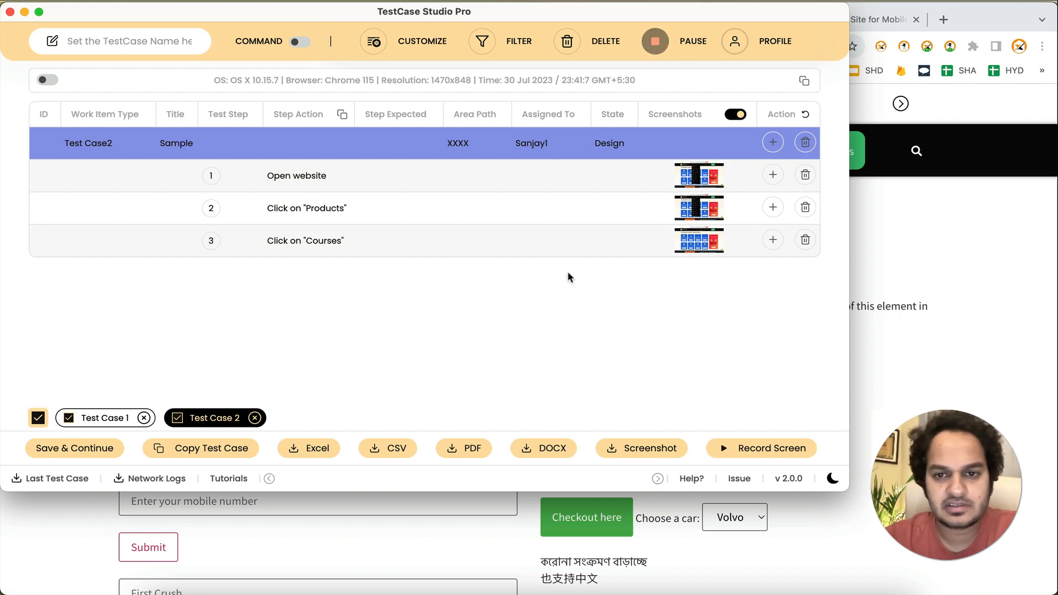
- Save Test Case 2 and continue with Test Case 3, checking the contents of all three test cases
{"action": "left_click", "coordinate": [98, 453]}
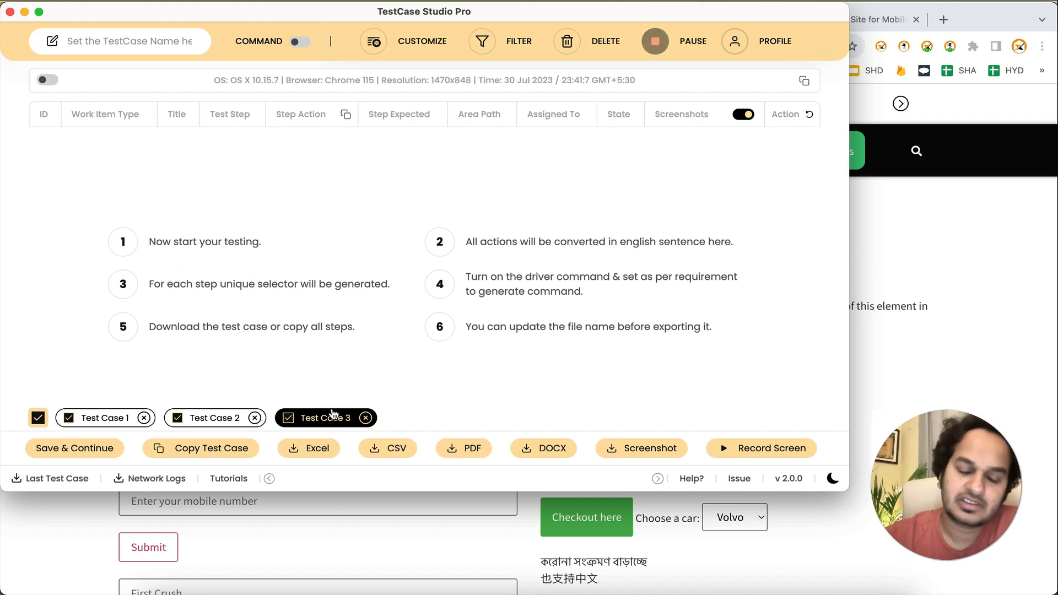
{"action": "left_click", "coordinate": [106, 418]}
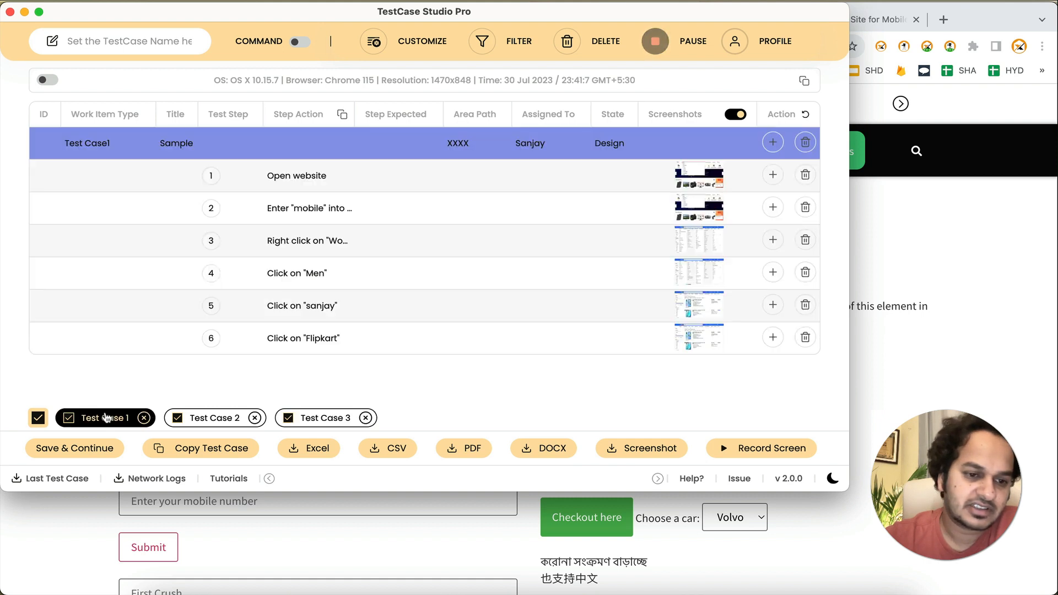
{"action": "left_click", "coordinate": [220, 419]}
{"action": "left_click", "coordinate": [326, 419]}
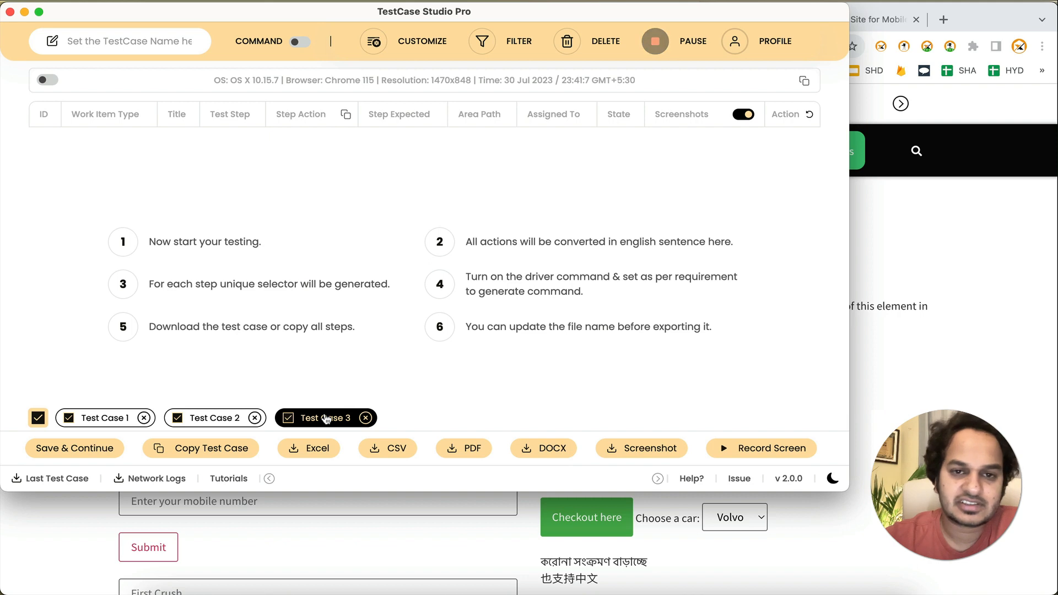
- Open amazon.in in a new browser tab for recording Test Case 3
{"action": "left_click", "coordinate": [937, 236]}
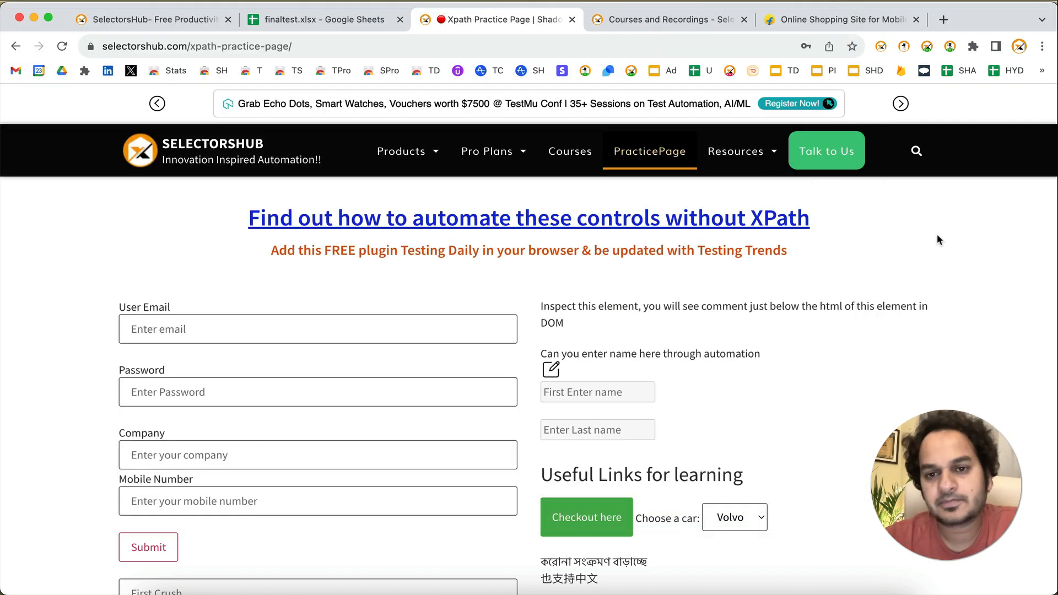
{"action": "left_click", "coordinate": [944, 20]}
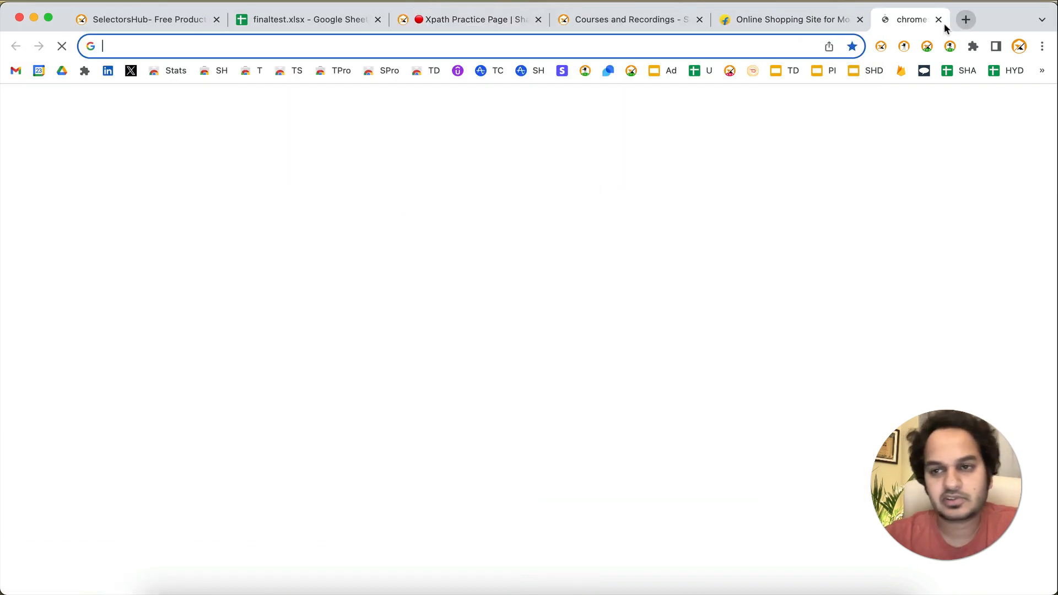
{"action": "type", "text": "am"}
{"action": "key", "text": "Return"}
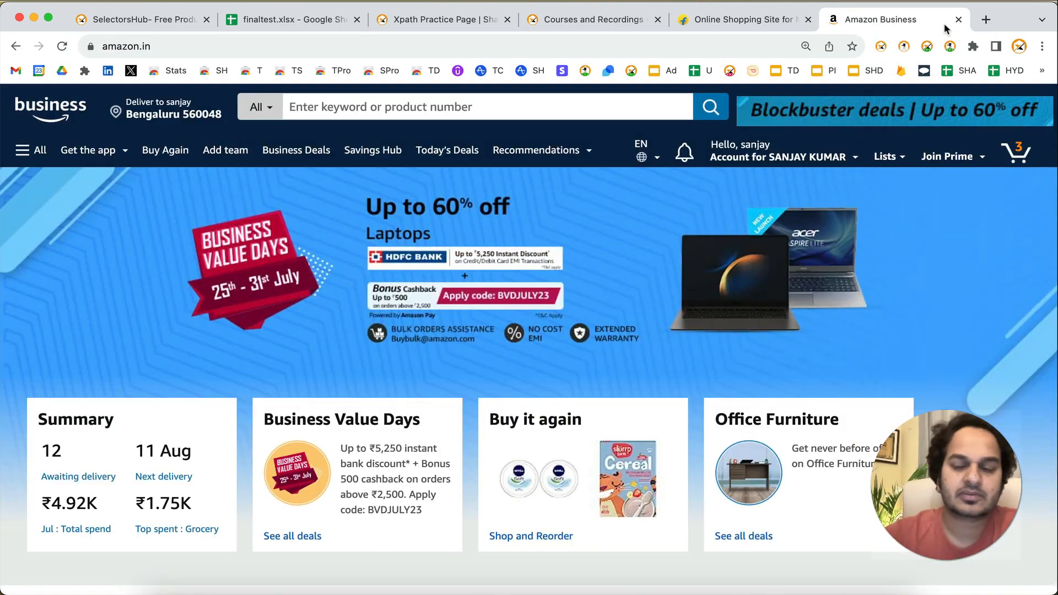
- Record Test Case 3 on the Amazon site by opening Business Deals, returning to the home page and searching for "kids"
{"action": "left_click", "coordinate": [307, 160]}
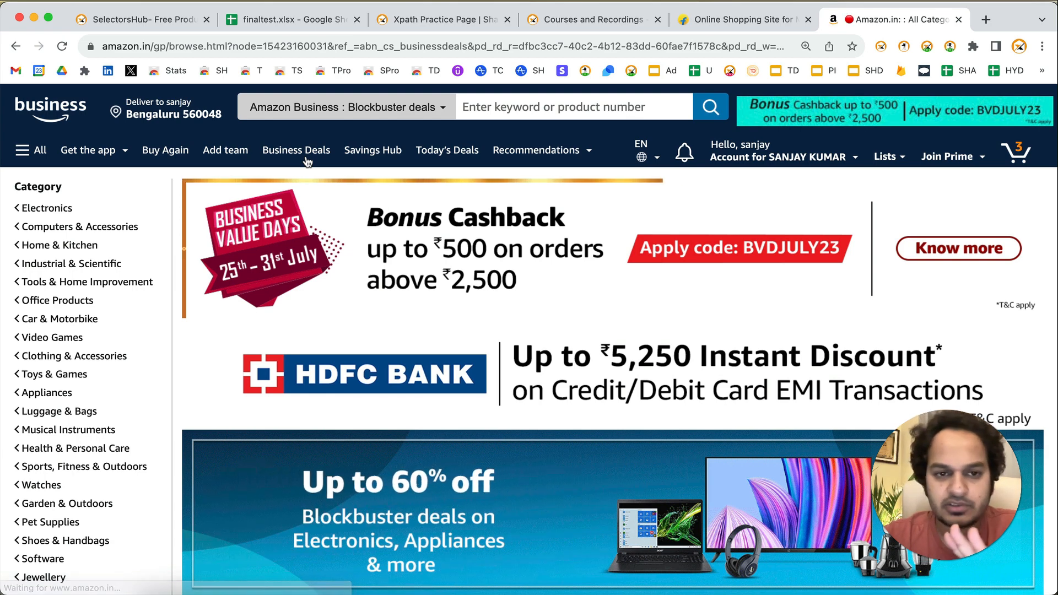
{"action": "left_click", "coordinate": [65, 110]}
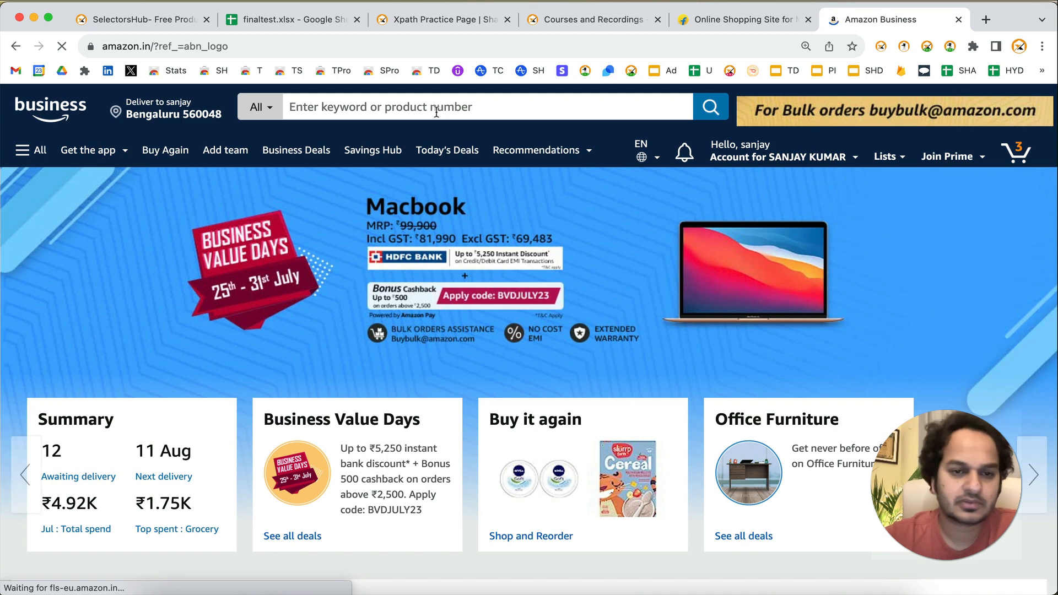
{"action": "left_click", "coordinate": [437, 112]}
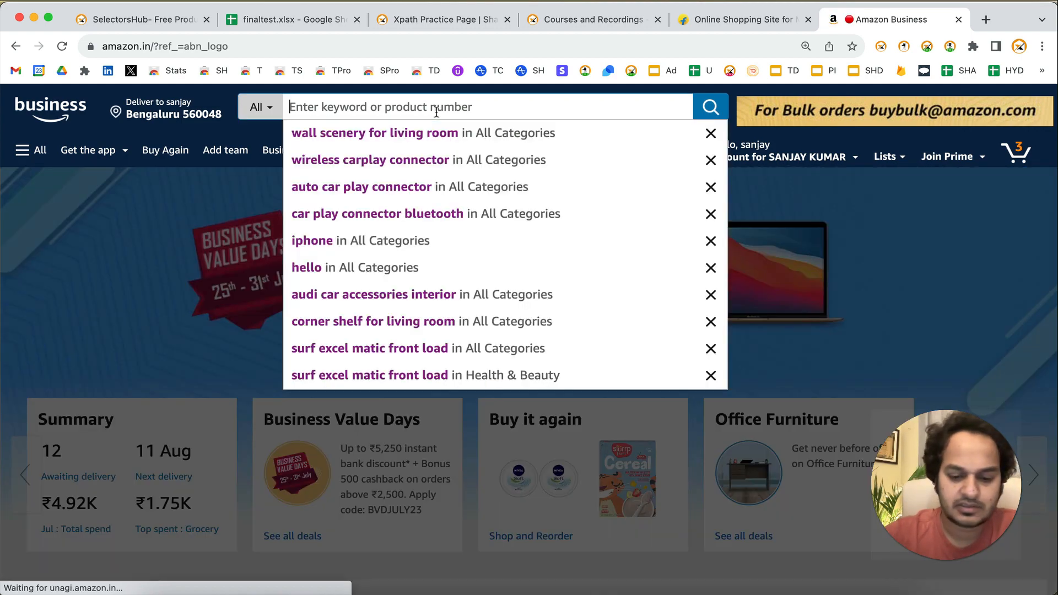
{"action": "type", "text": "kids"}
{"action": "key", "text": "Return"}
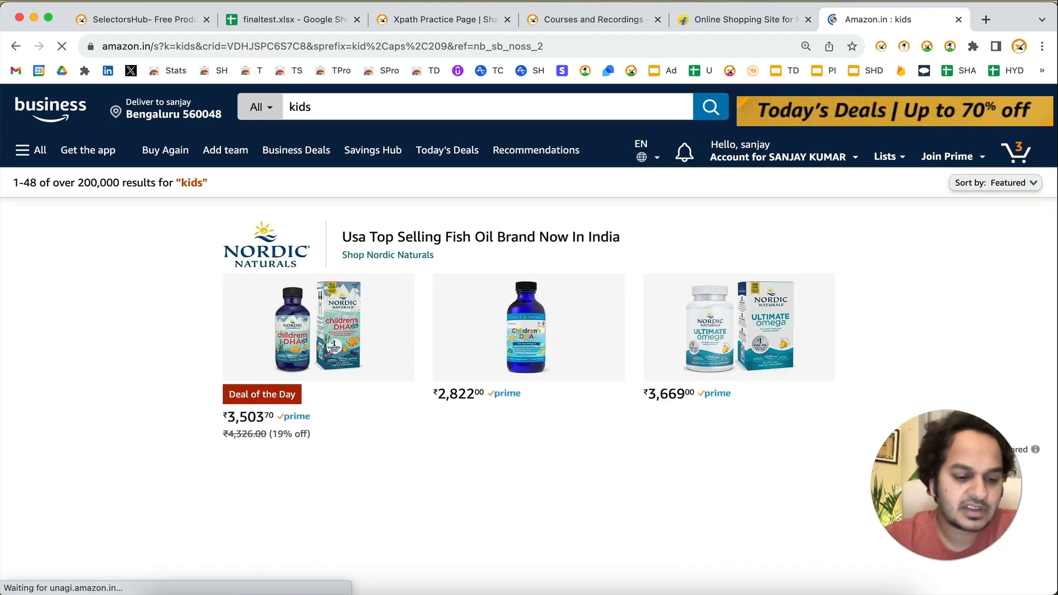
- In TestCase Studio Pro, add a prefilled row above Test Case 3's first step and review Test Cases 2 and 1
{"action": "key", "text": "super+grave"}
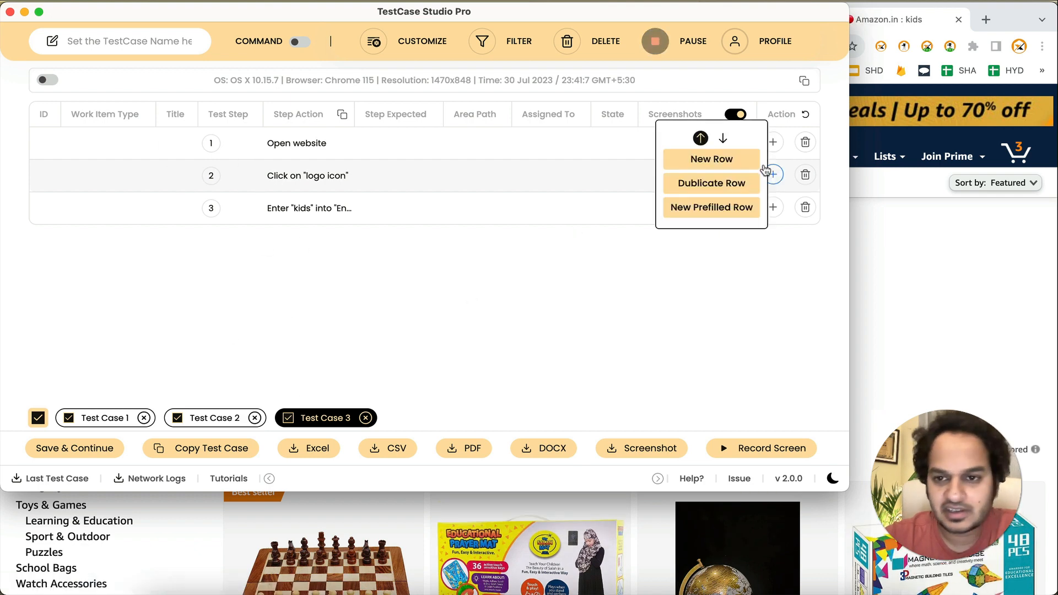
{"action": "mouse_move", "coordinate": [769, 153]}
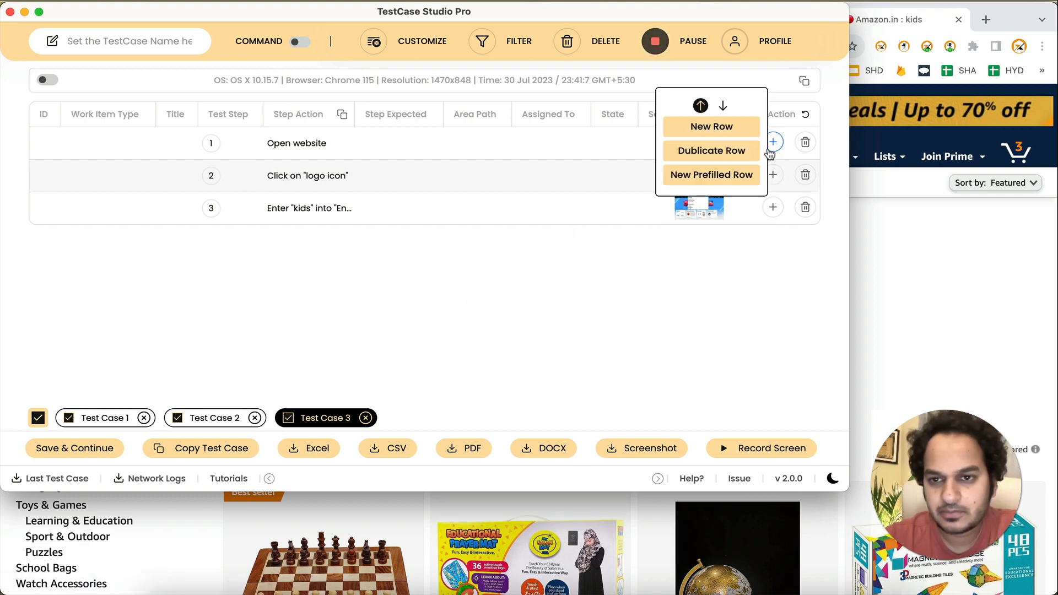
{"action": "left_click", "coordinate": [738, 175]}
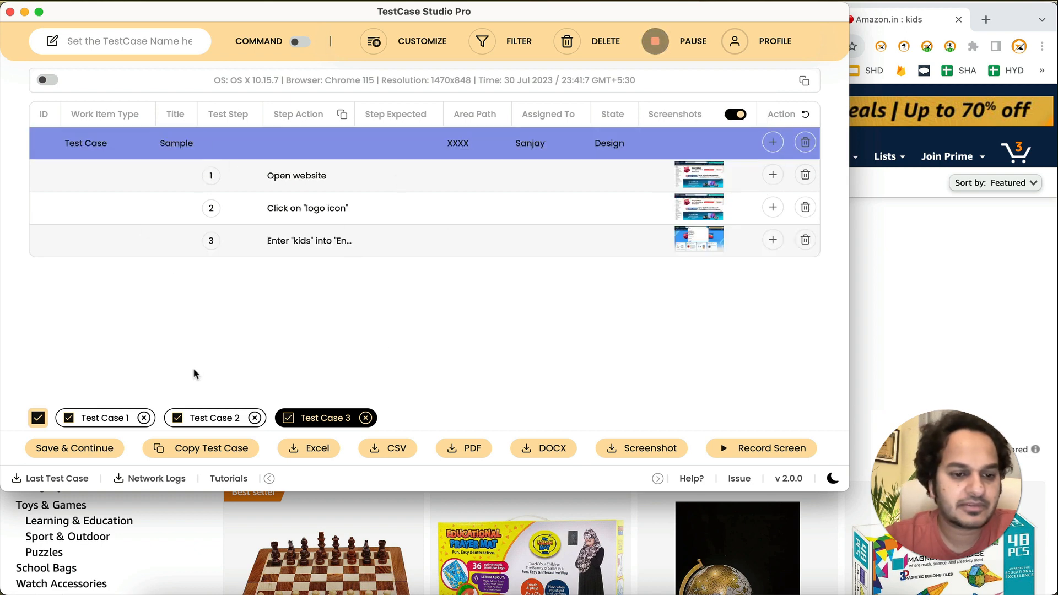
{"action": "left_click", "coordinate": [203, 417]}
{"action": "left_click", "coordinate": [118, 418]}
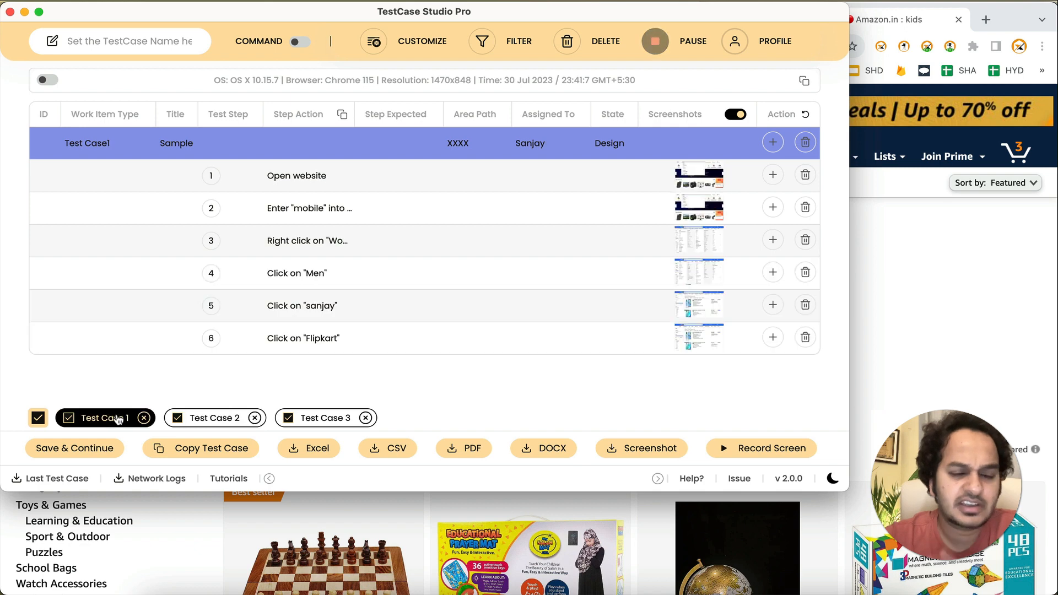
- Set the test case name to "Demo2" and export all three selected test cases to Excel
{"action": "left_click", "coordinate": [153, 42]}
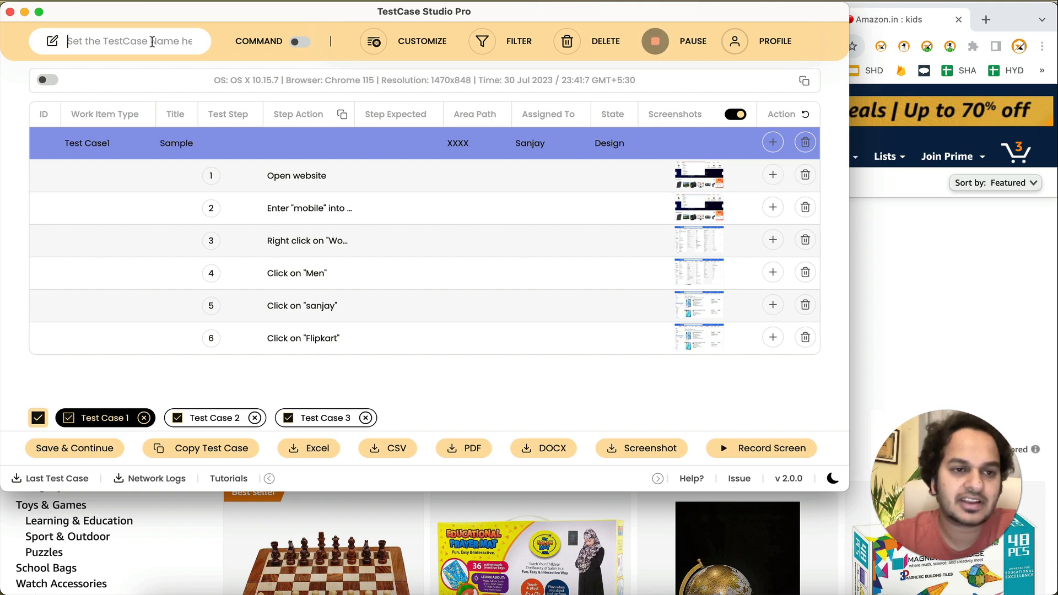
{"action": "type", "text": "D"}
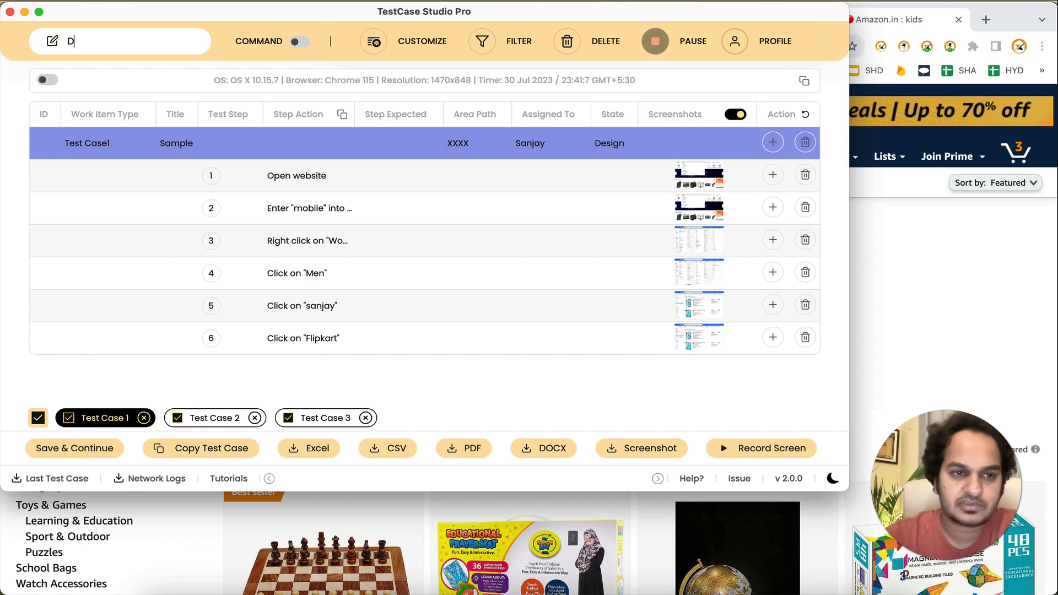
{"action": "type", "text": "emo2.0"}
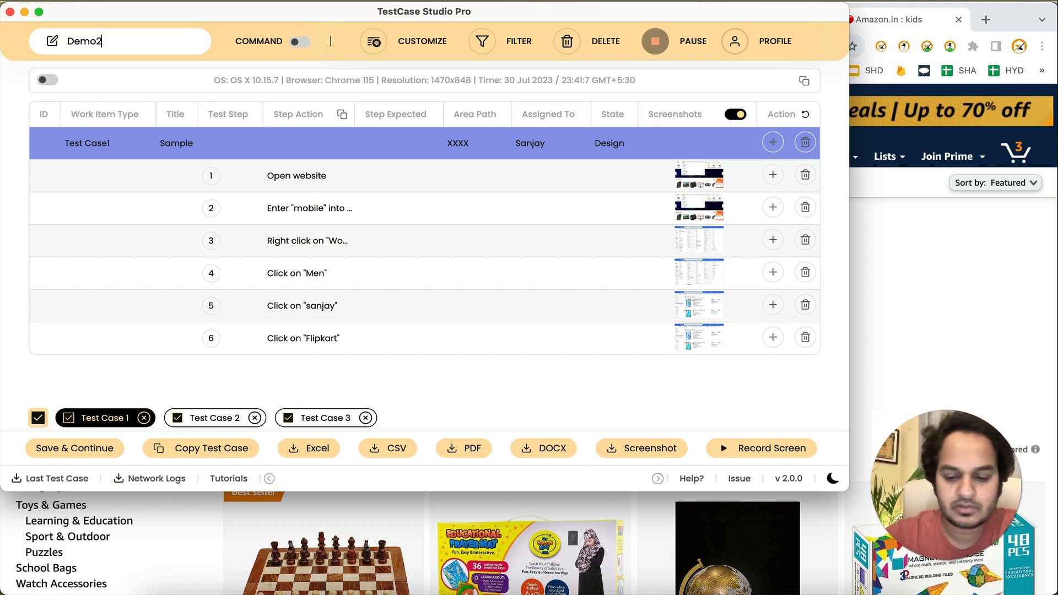
{"action": "key", "text": "BackSpace"}
{"action": "key", "text": "BackSpace"}
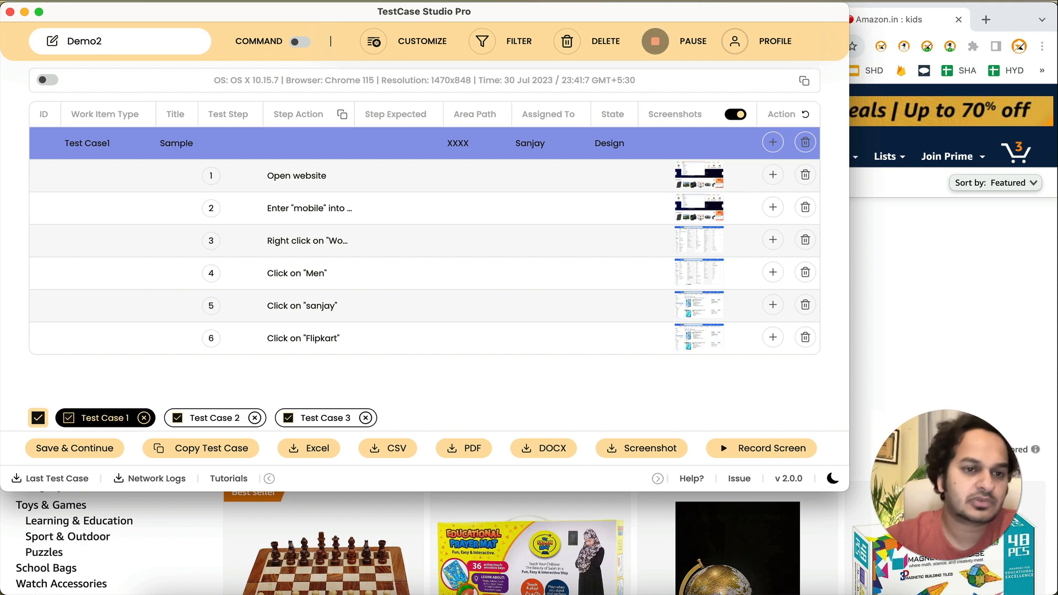
{"action": "left_click", "coordinate": [305, 439]}
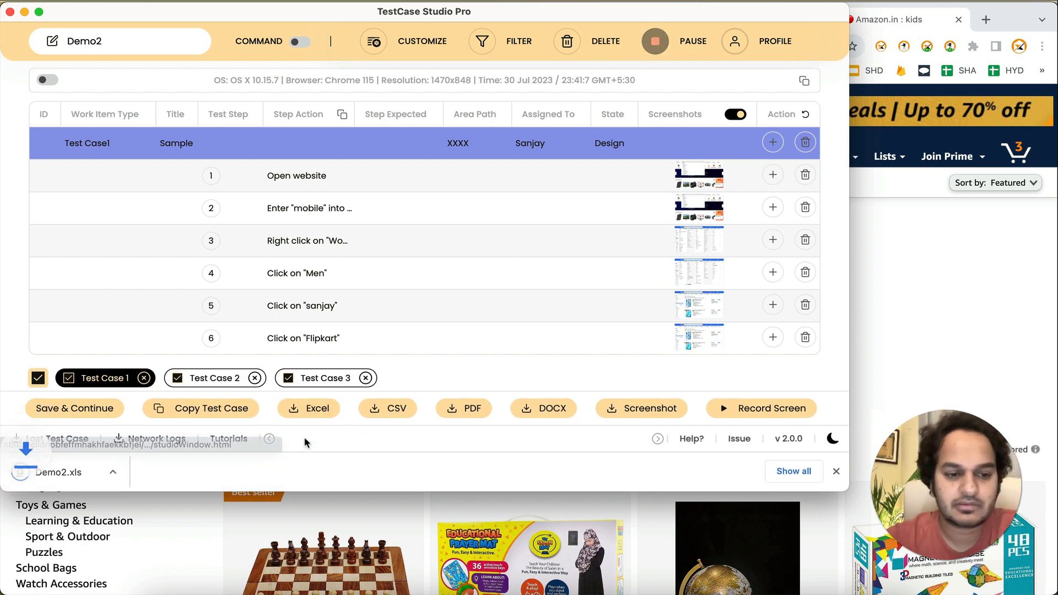
- Open the downloaded Demo2.xls and compare its layout with the finaltest sheet in Google Sheets
{"action": "left_click", "coordinate": [107, 480]}
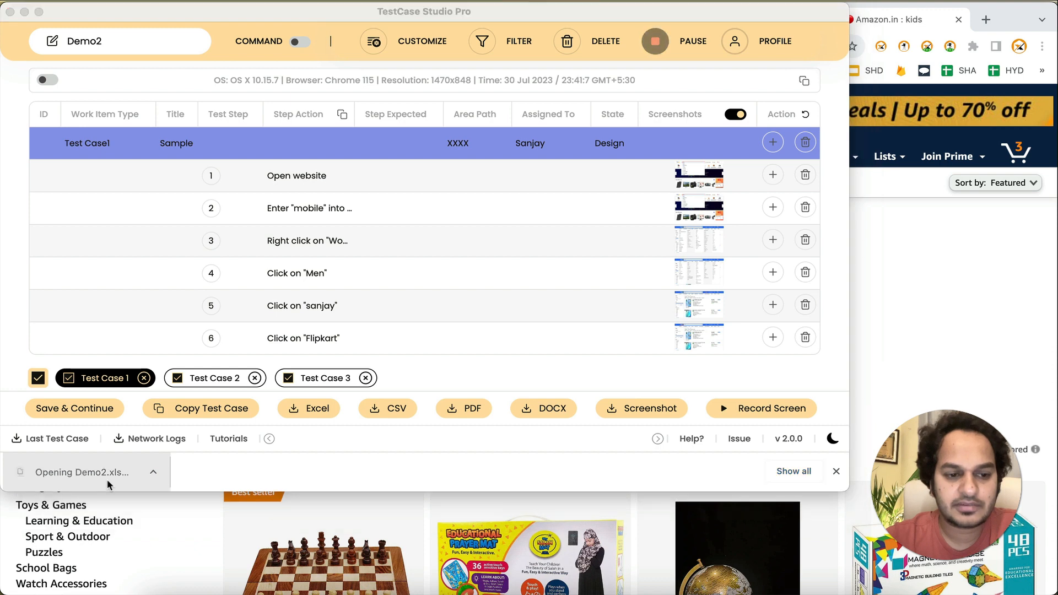
{"action": "left_click", "coordinate": [690, 544]}
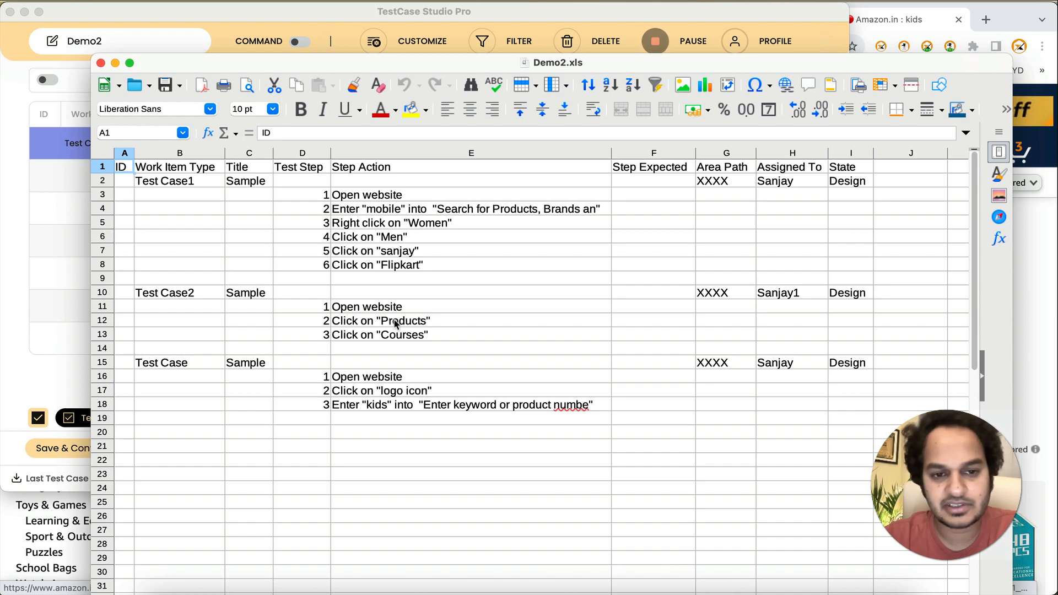
{"action": "left_click", "coordinate": [1016, 22]}
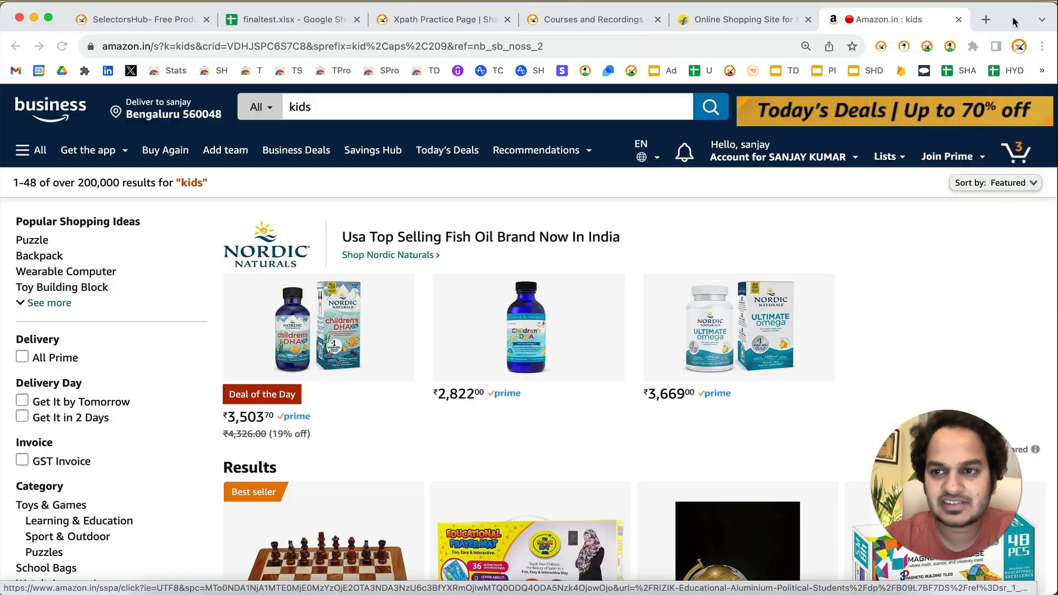
{"action": "left_click", "coordinate": [296, 22]}
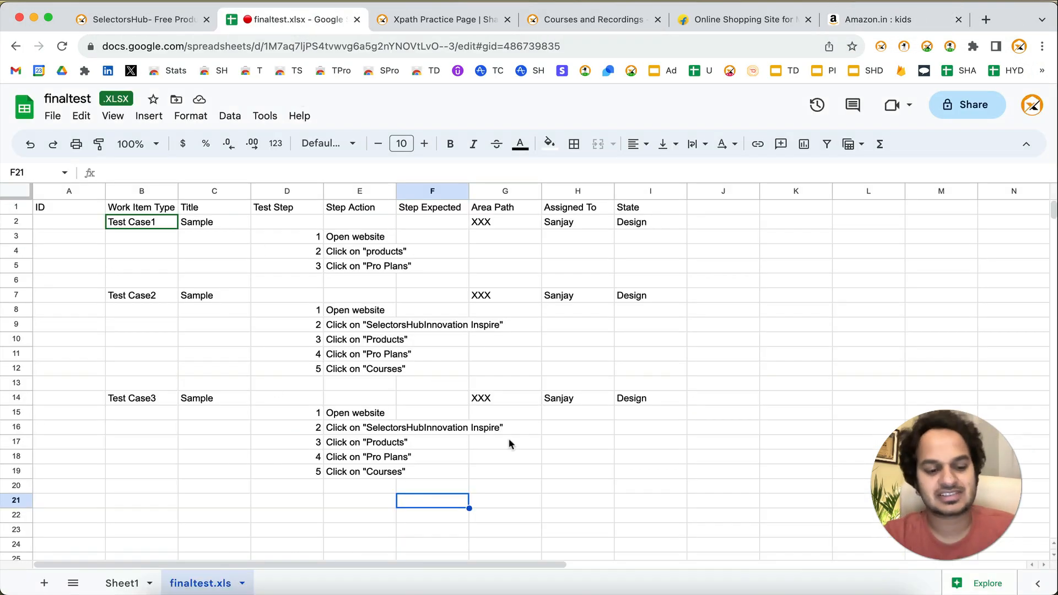
{"action": "left_click", "coordinate": [815, 585]}
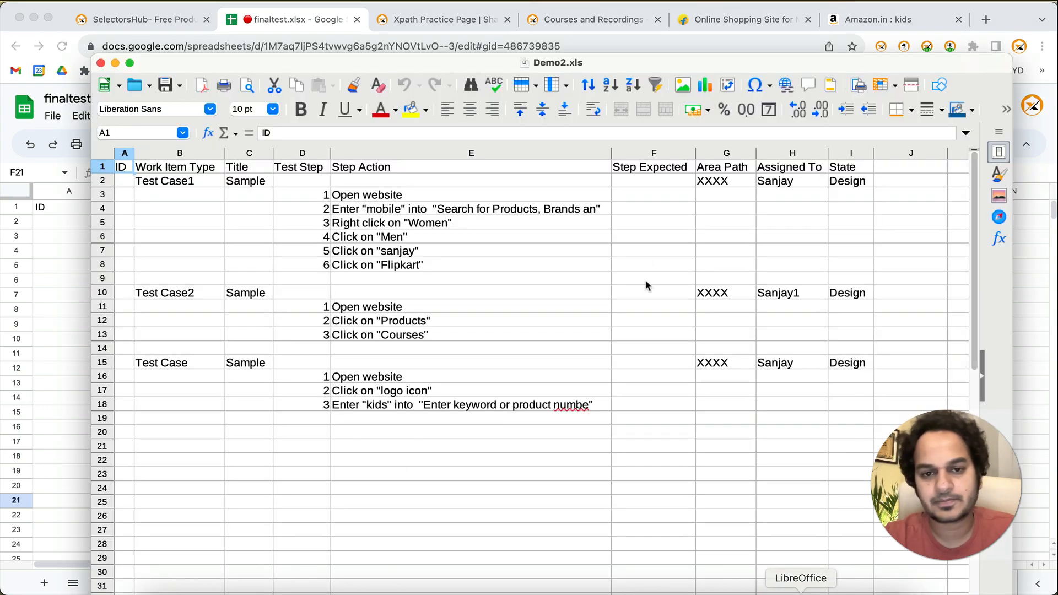
{"action": "left_click_drag", "start_coordinate": [612, 61], "coordinate": [789, 121]}
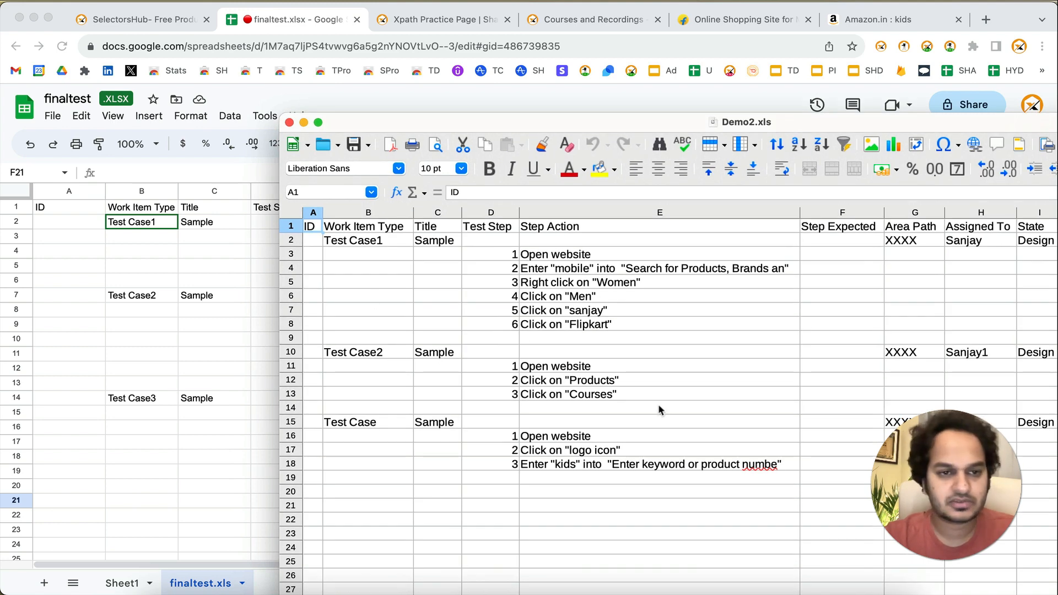
- Back in TestCase Studio Pro, deselect all test cases, select only Test Case 2 and export it to Excel
{"action": "left_click", "coordinate": [176, 456]}
{"action": "key", "text": "super+grave"}
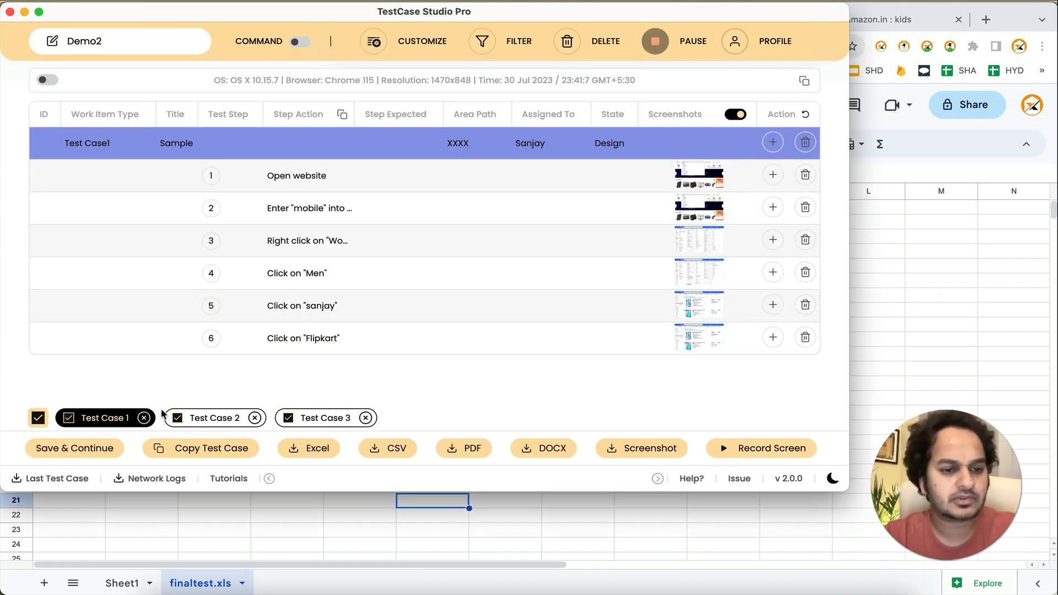
{"action": "left_click", "coordinate": [38, 419]}
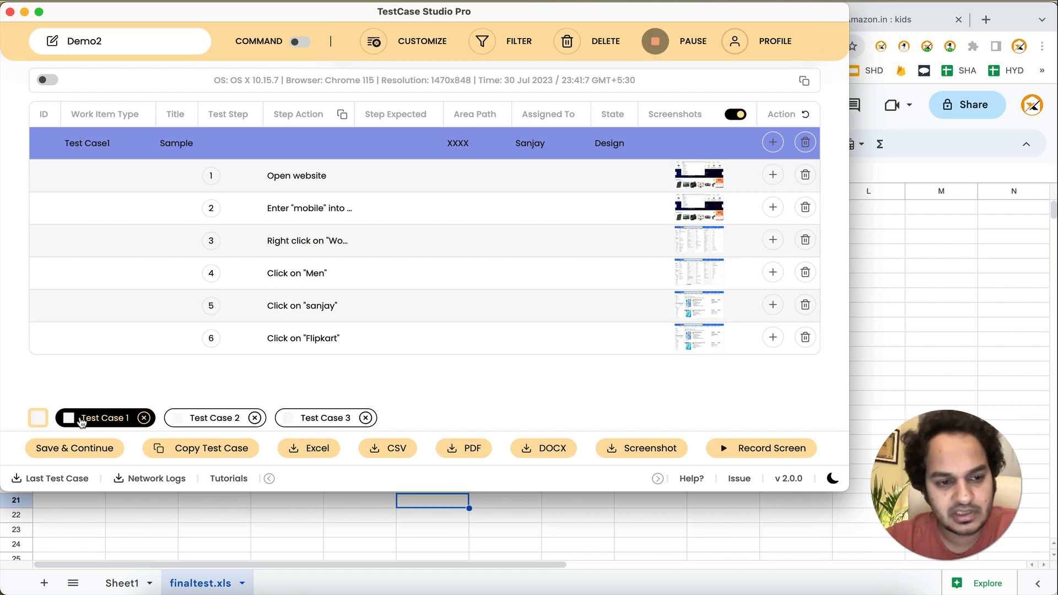
{"action": "left_click", "coordinate": [178, 418]}
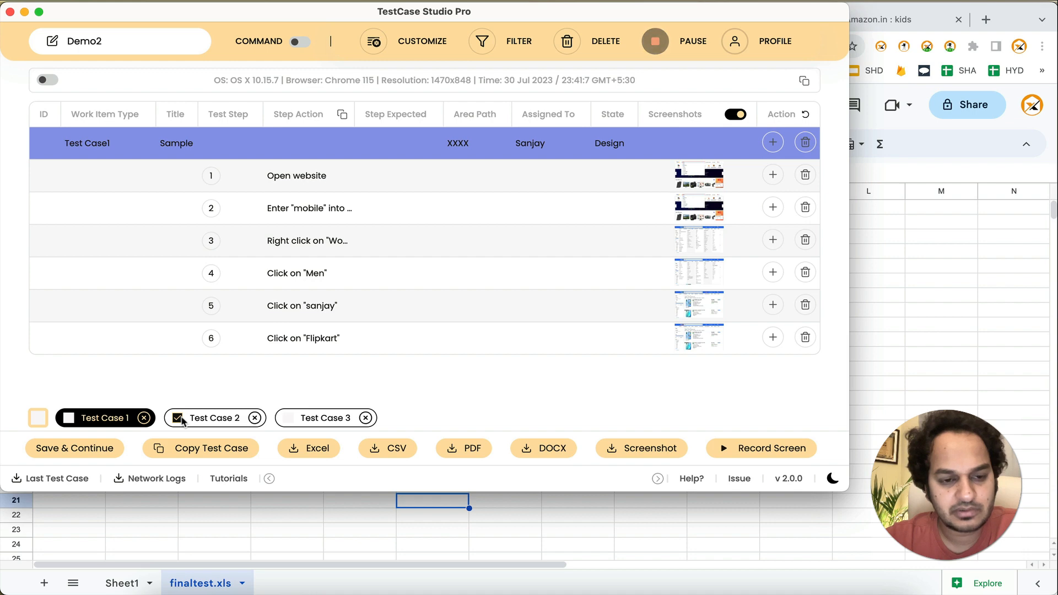
{"action": "left_click", "coordinate": [302, 451]}
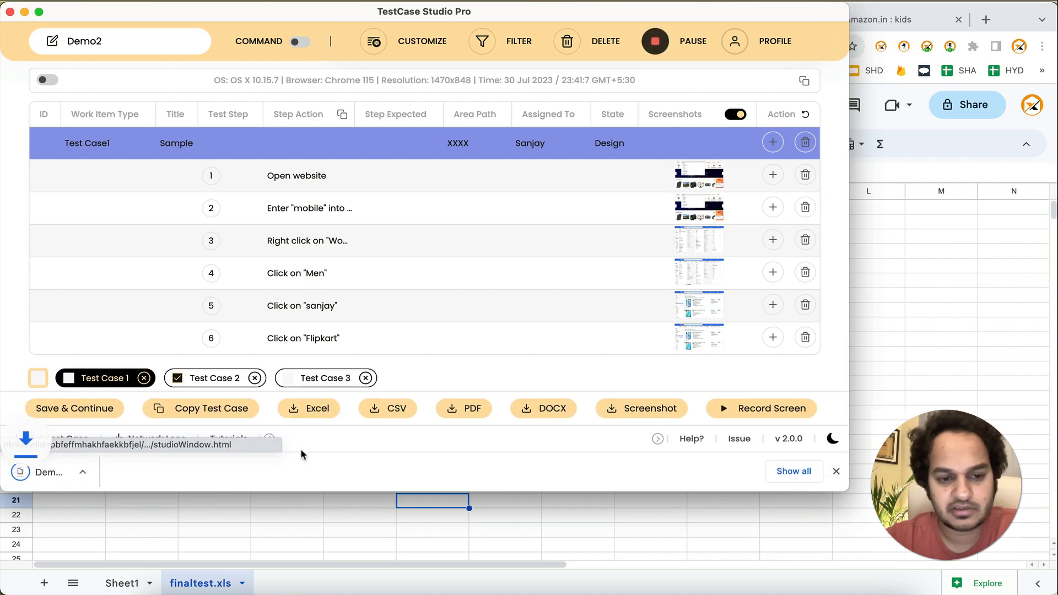
- Include Test Case 1 in the export selection, remove Test Case 3 and close the TestCase Studio Pro window
{"action": "left_click", "coordinate": [69, 378]}
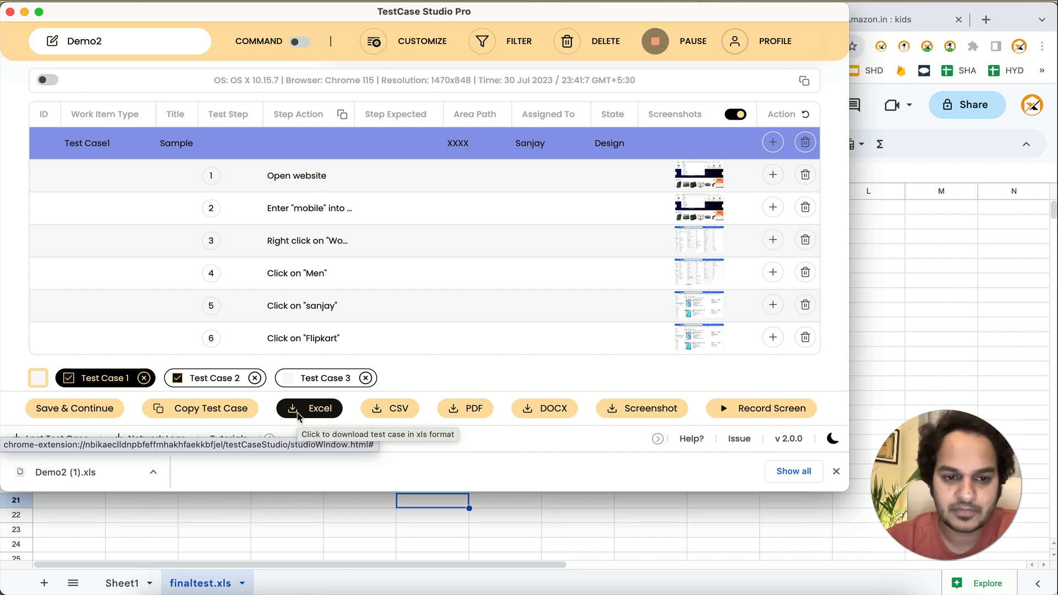
{"action": "left_click", "coordinate": [366, 378]}
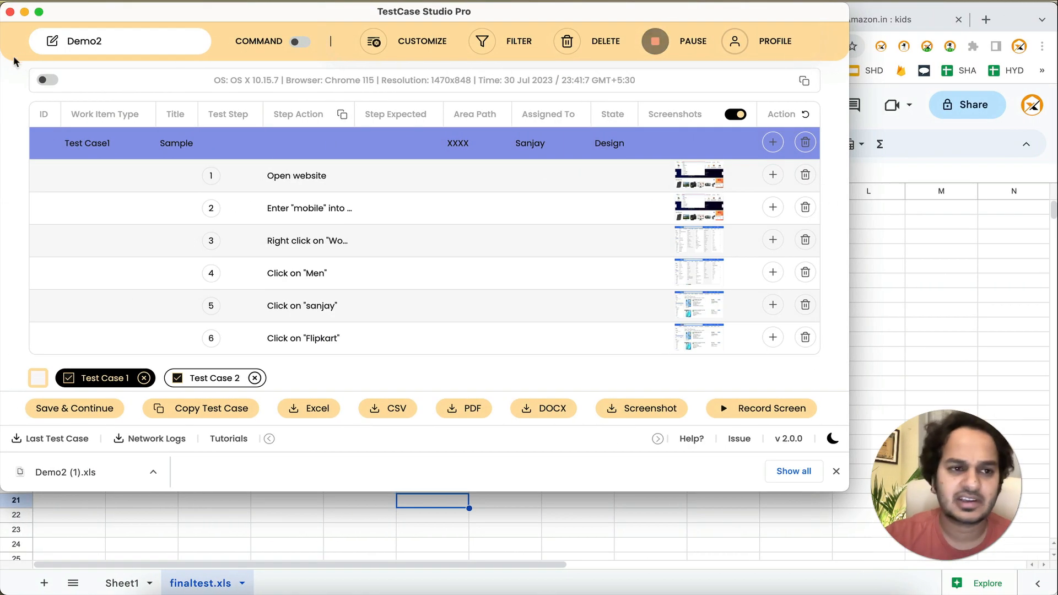
{"action": "left_click", "coordinate": [11, 12]}
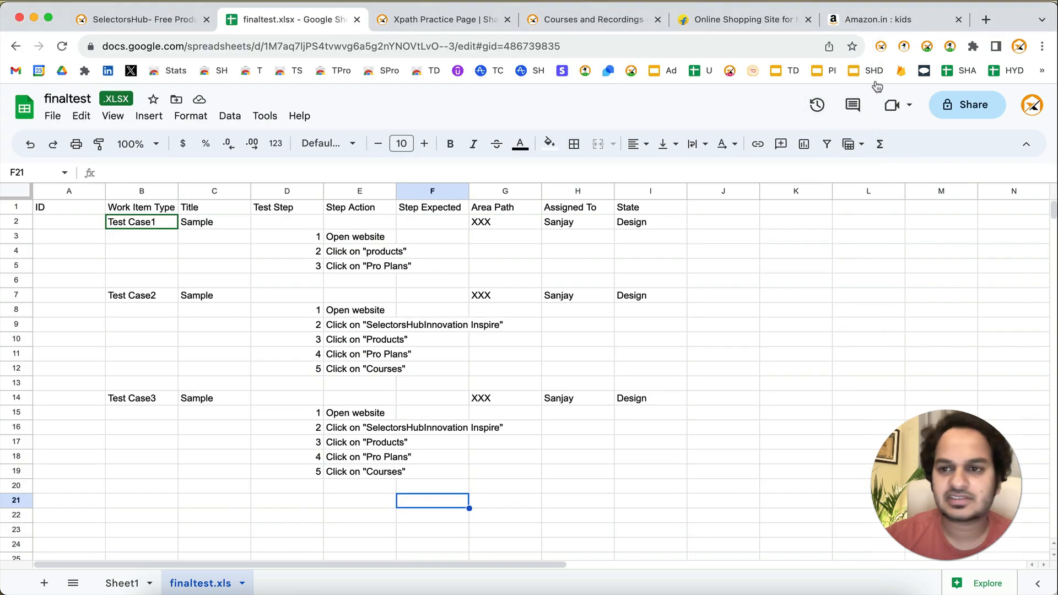
- Open the TestCase Studio Pro extension's details page and check its installed version
{"action": "right_click", "coordinate": [951, 48]}
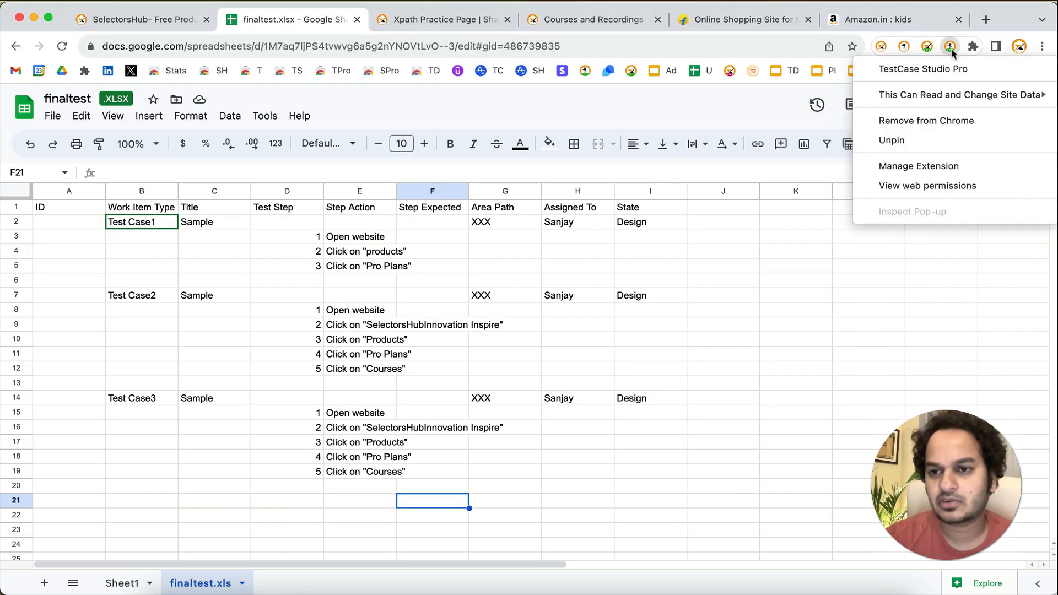
{"action": "left_click", "coordinate": [903, 166]}
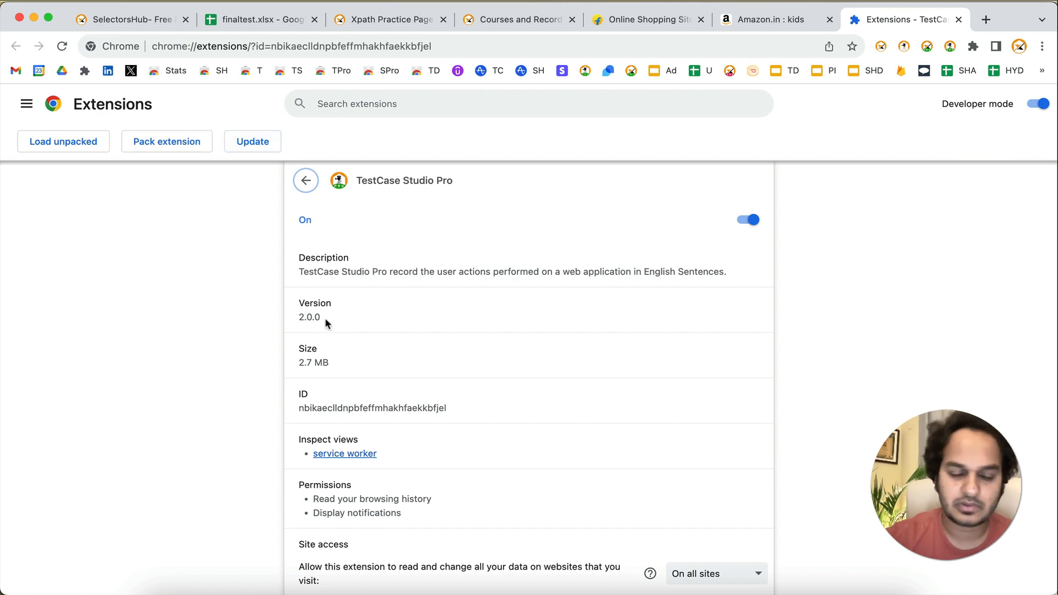
{"action": "left_click_drag", "start_coordinate": [322, 317], "coordinate": [296, 318]}
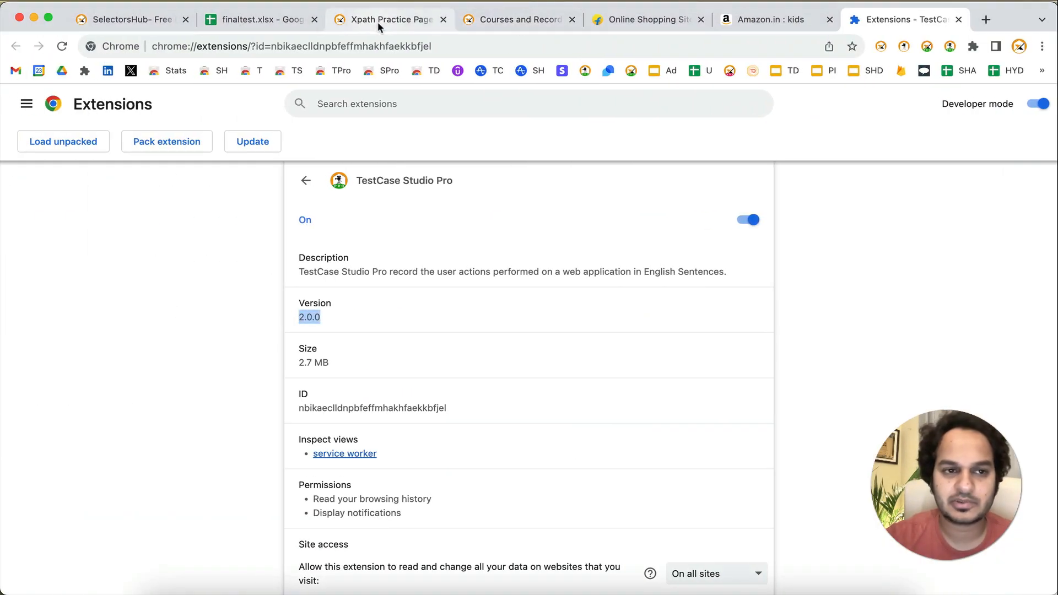
- Open the TestCase Studio Pro product page on the SelectorsHub site and review the four steps for starting with the Pro version
{"action": "left_click", "coordinate": [126, 20]}
{"action": "mouse_move", "coordinate": [411, 168]}
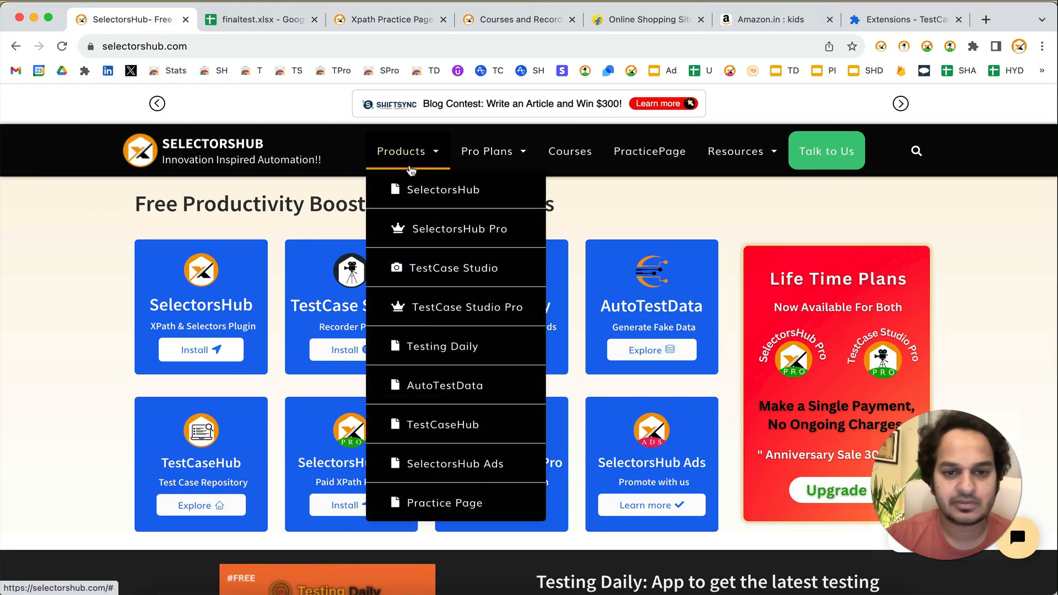
{"action": "left_click", "coordinate": [446, 310]}
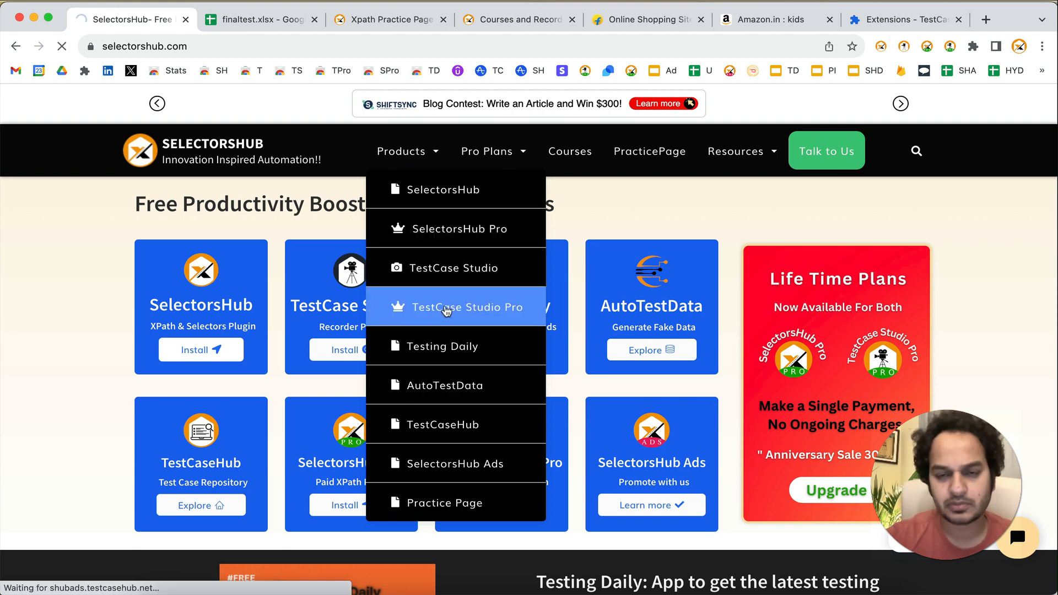
{"action": "scroll", "coordinate": [524, 383], "scroll_direction": "down", "scroll_amount": 5}
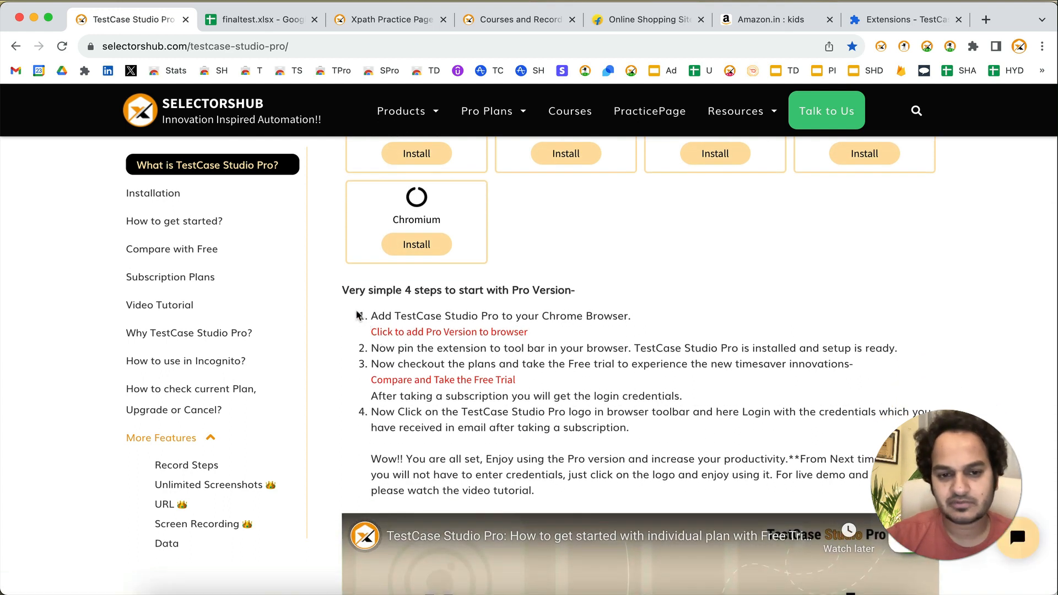
{"action": "left_click_drag", "start_coordinate": [357, 316], "coordinate": [539, 421]}
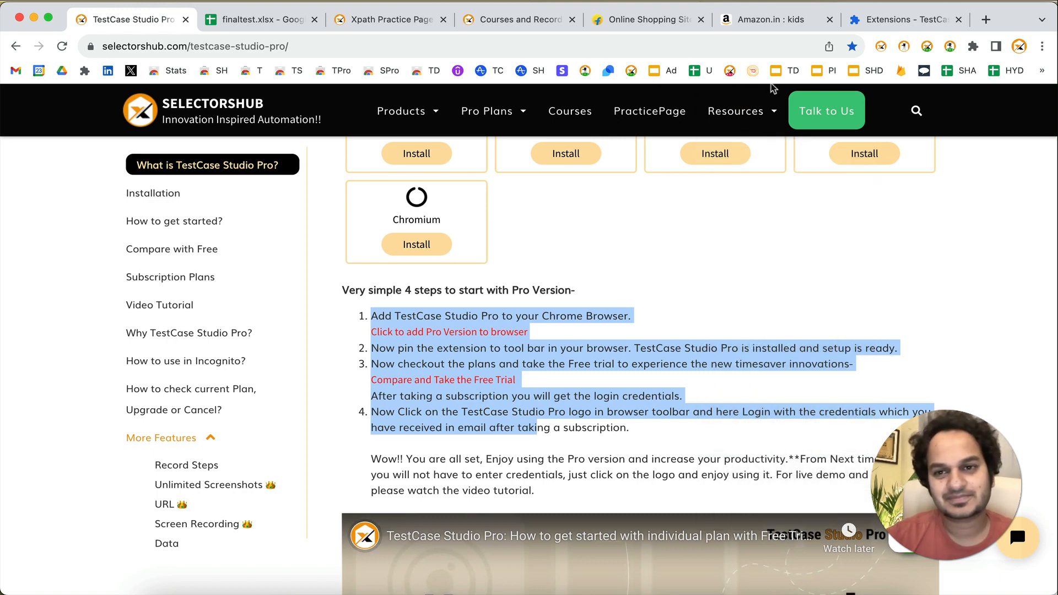
{"action": "left_click", "coordinate": [738, 1]}
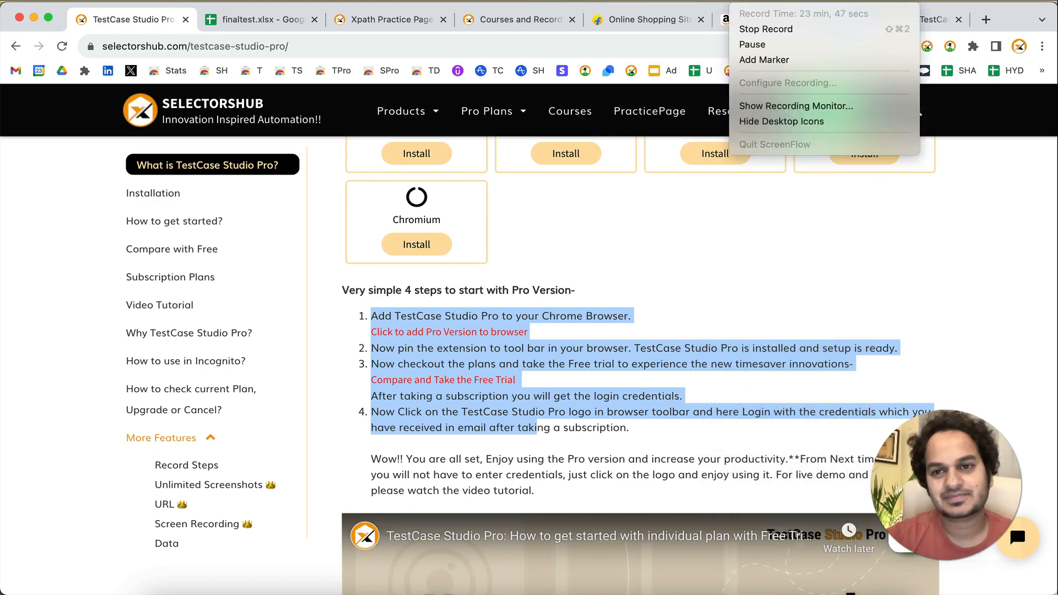
{"action": "left_click", "coordinate": [749, 29]}
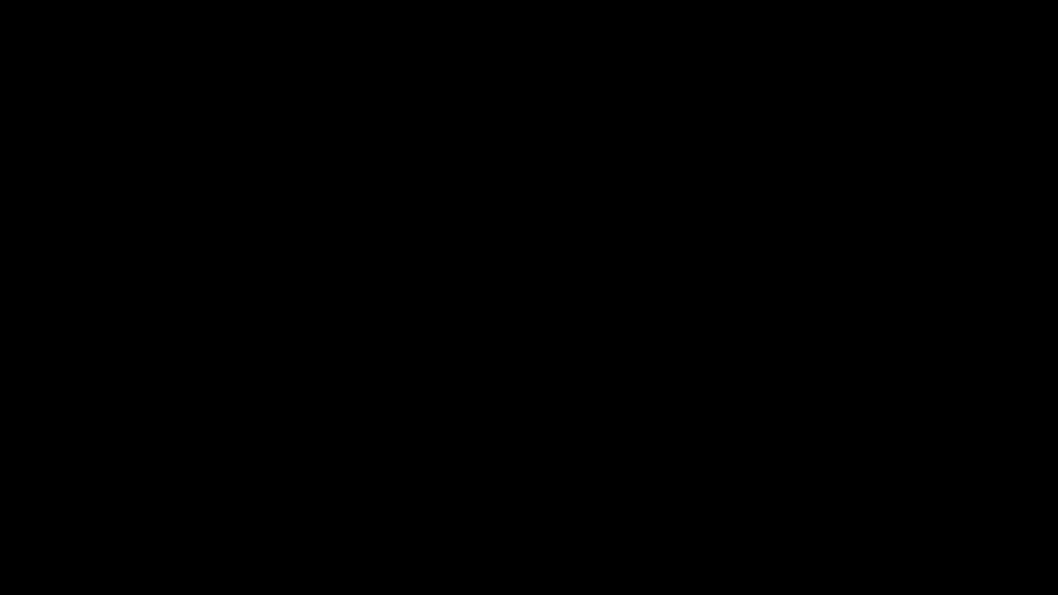